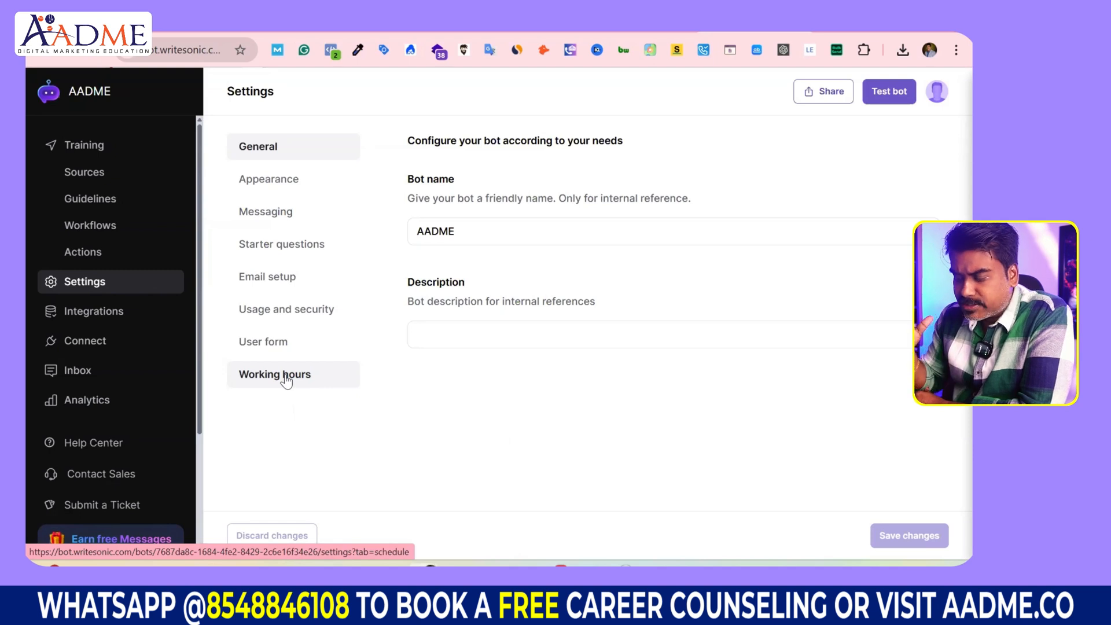
Step: Set the AADME bot description to 'Help my visitors to know more about personalized mentorship' and save
left_click_drag(491, 230, 413, 227)
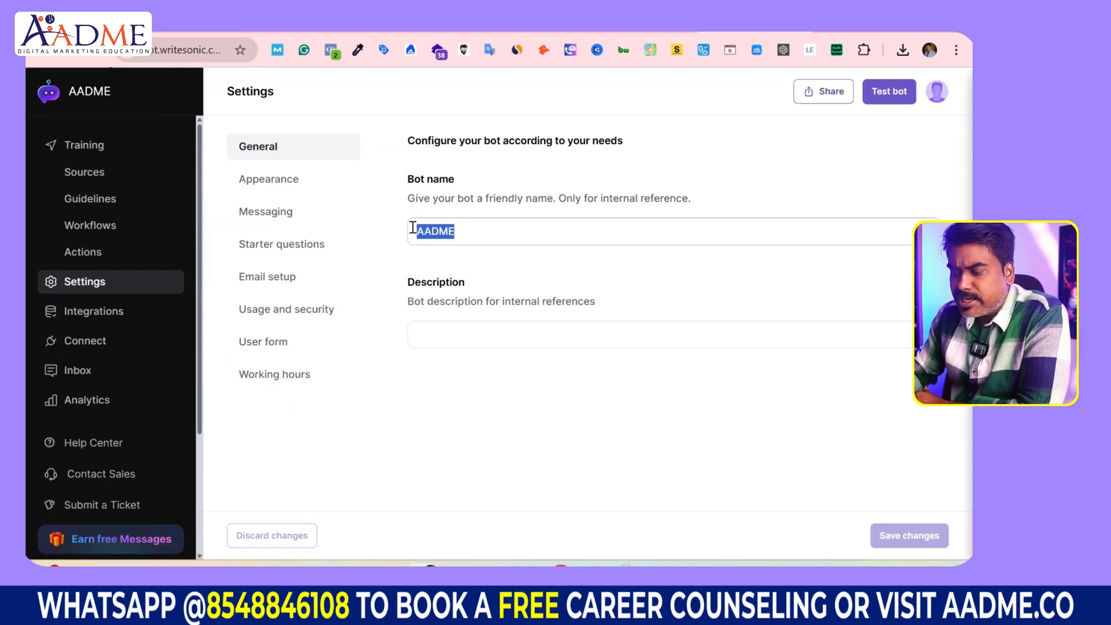
left_click(445, 346)
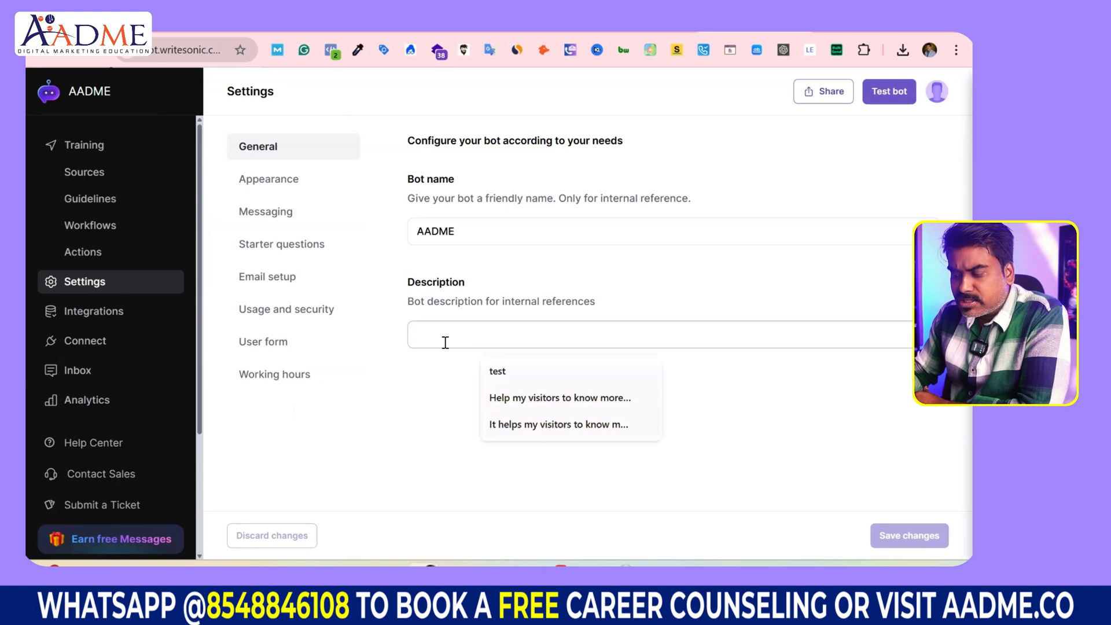
left_click(497, 398)
left_click_drag(418, 337, 731, 339)
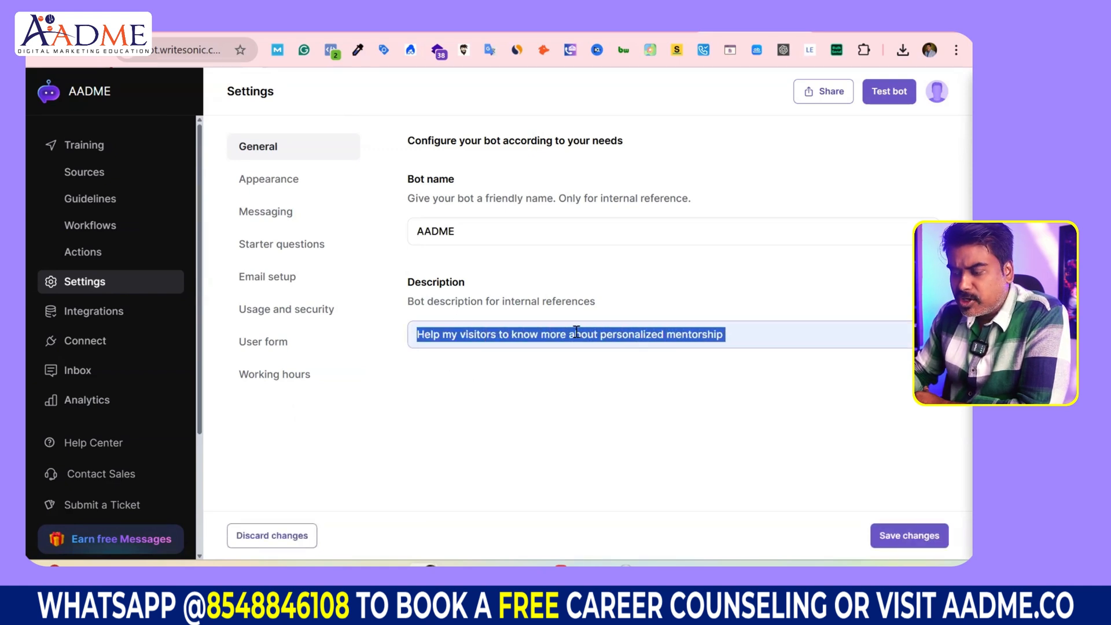
left_click(526, 395)
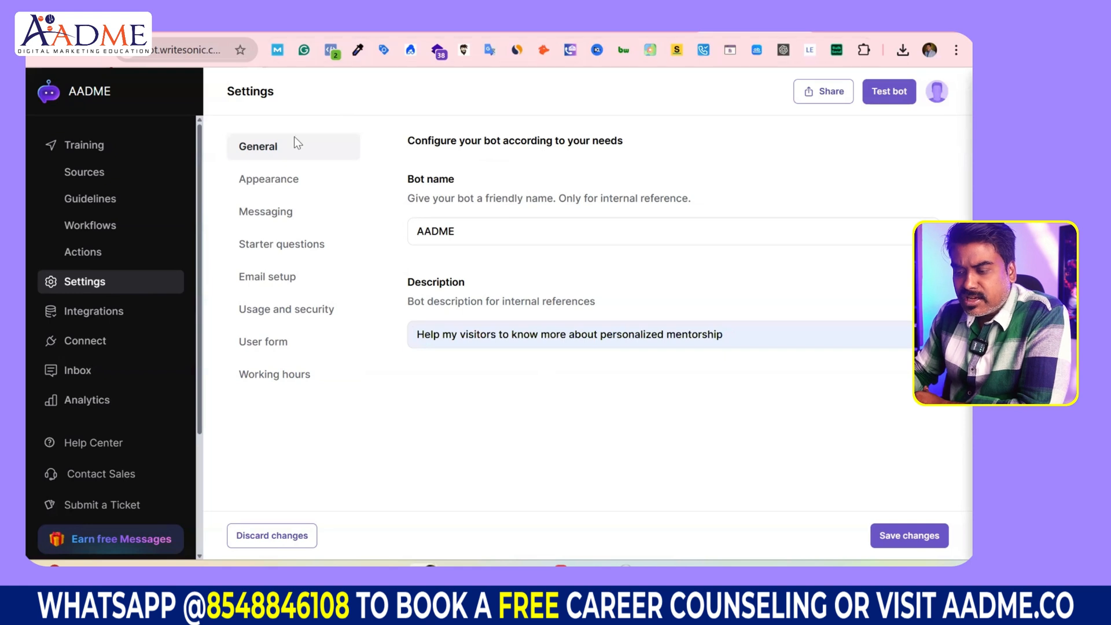
left_click(279, 182)
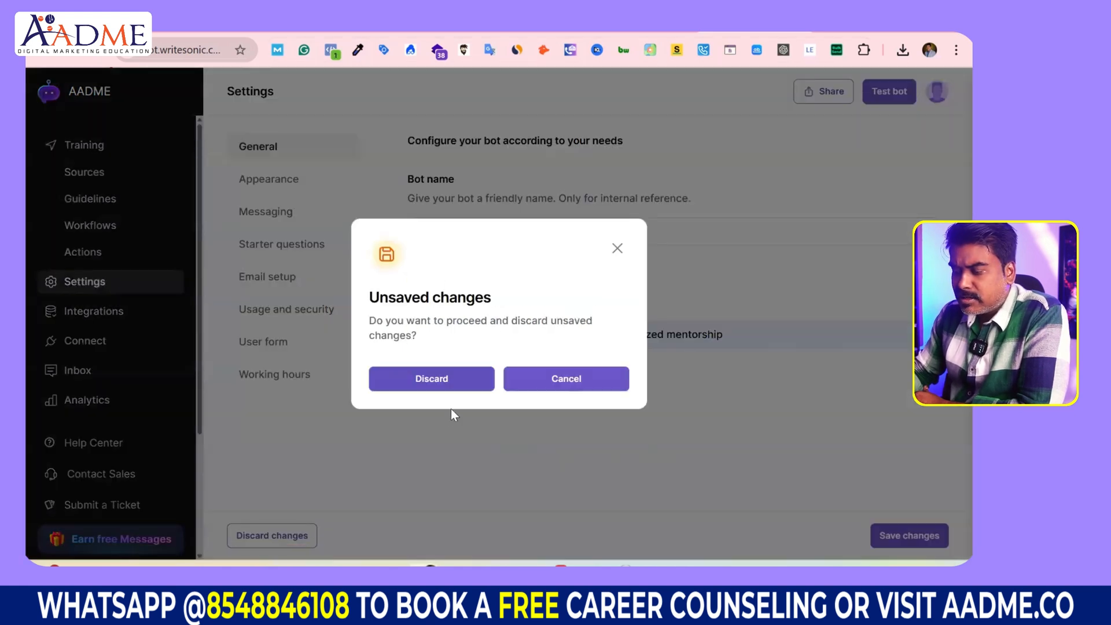
left_click(615, 249)
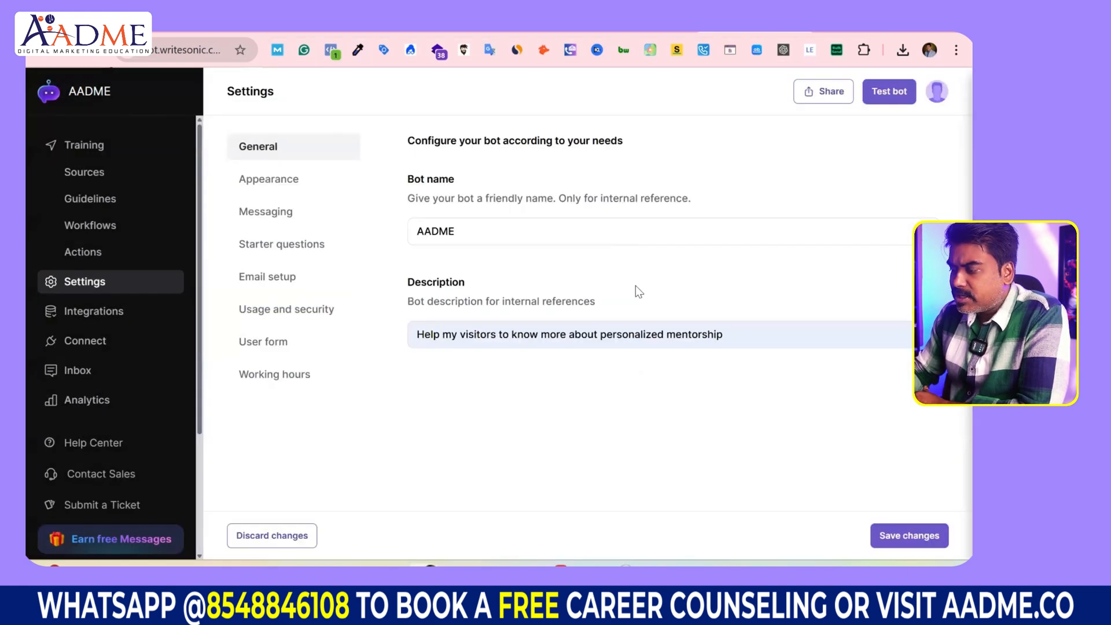
left_click(895, 547)
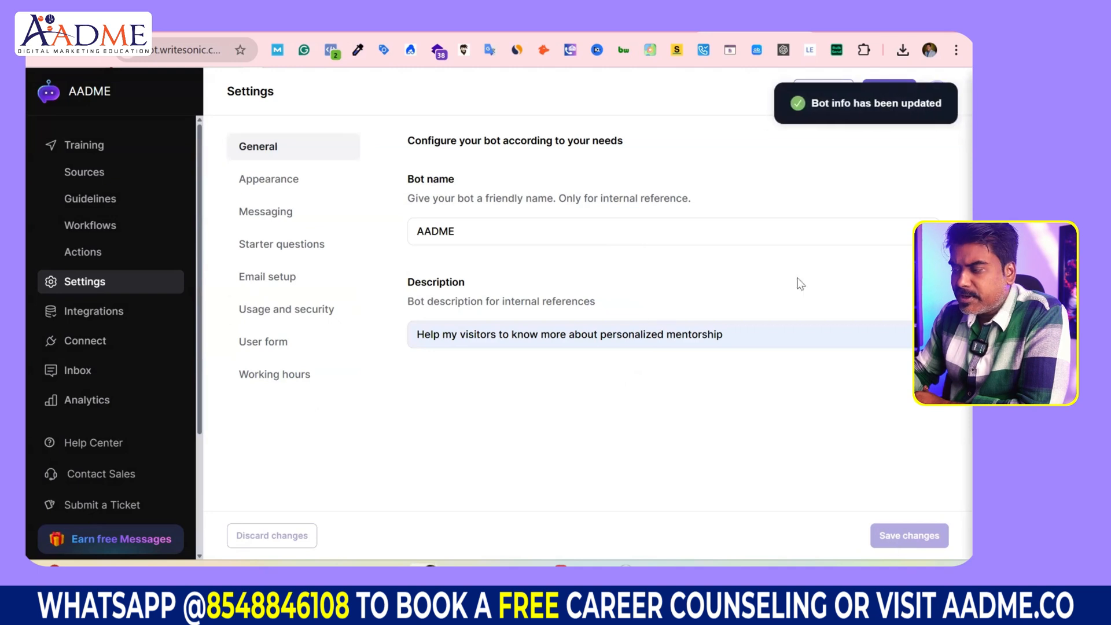
Step: In Appearance, rename the widget's bot name from Botsonic to Juli and review the logo settings
left_click(291, 189)
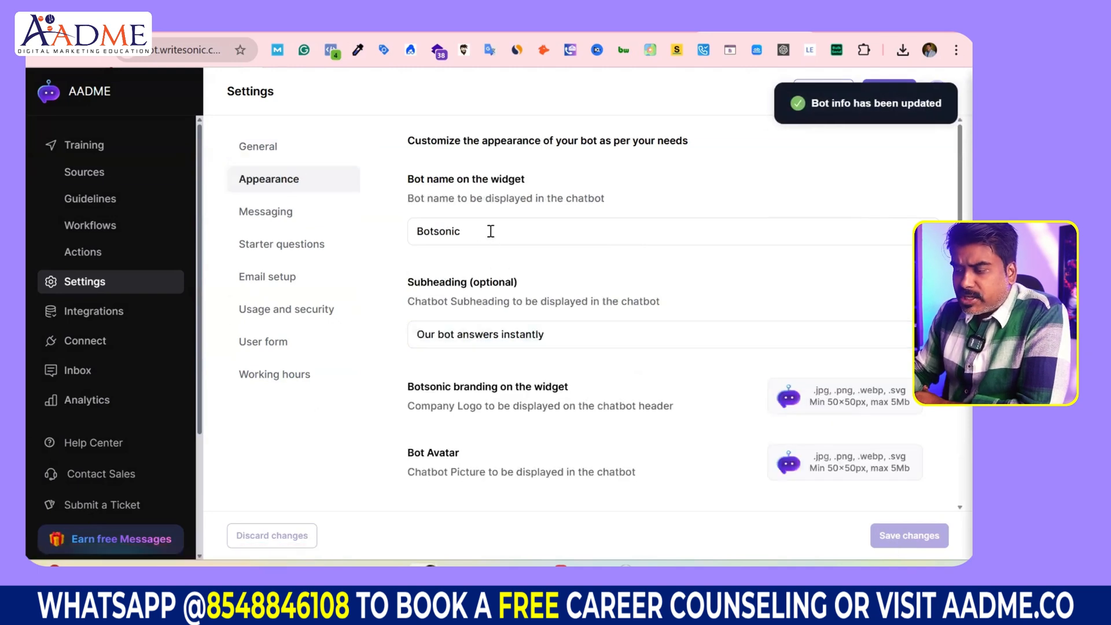
left_click_drag(490, 231, 382, 242)
type("Ju")
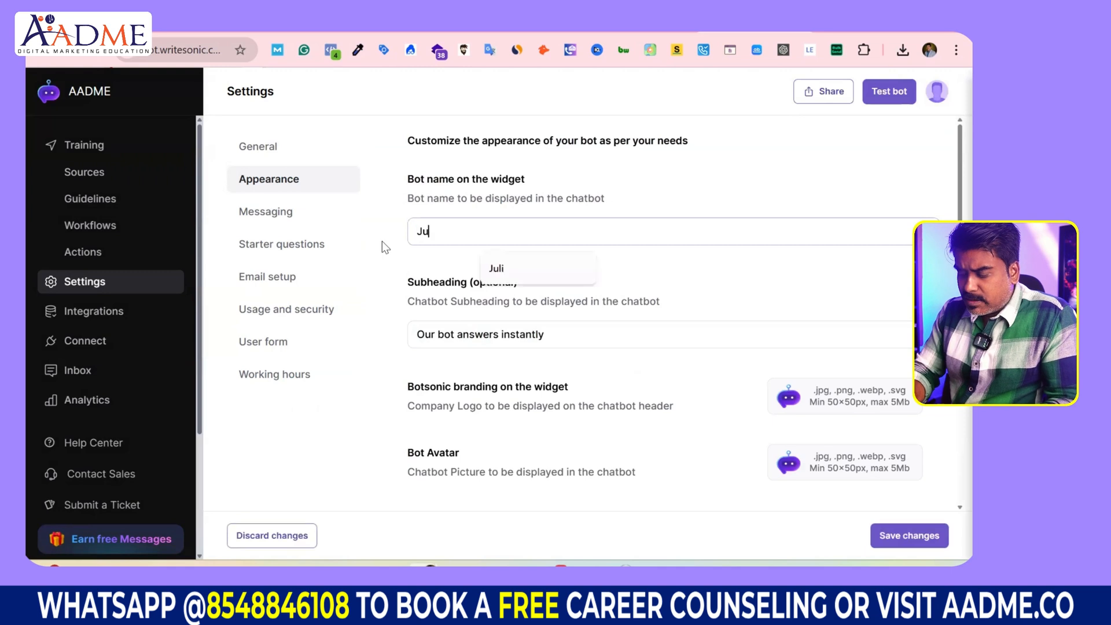
type("li")
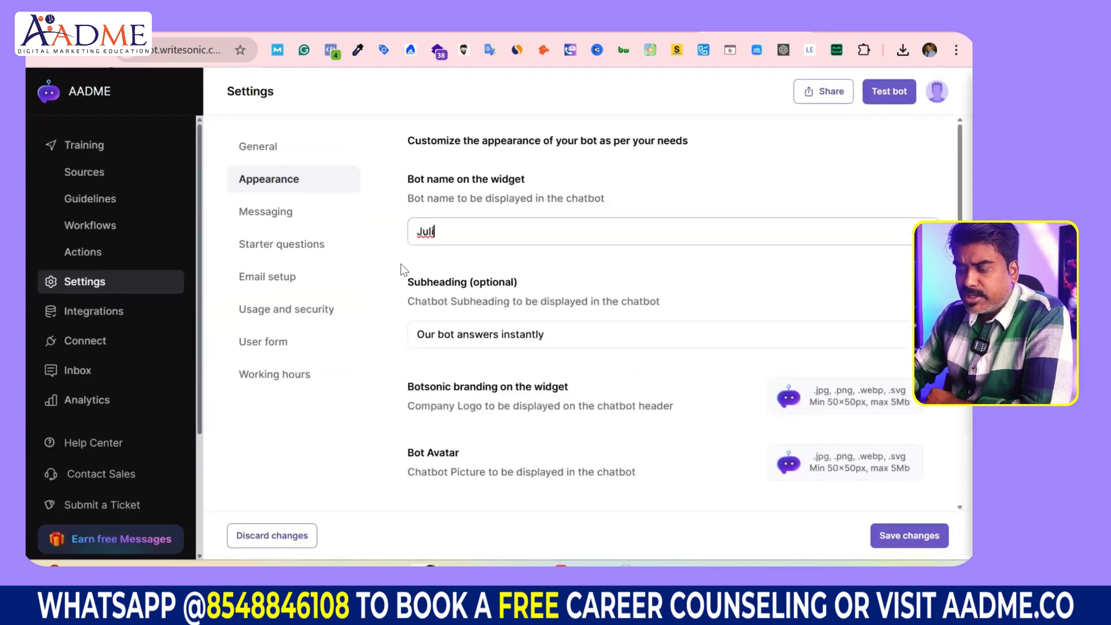
scroll(471, 347, "down", 3)
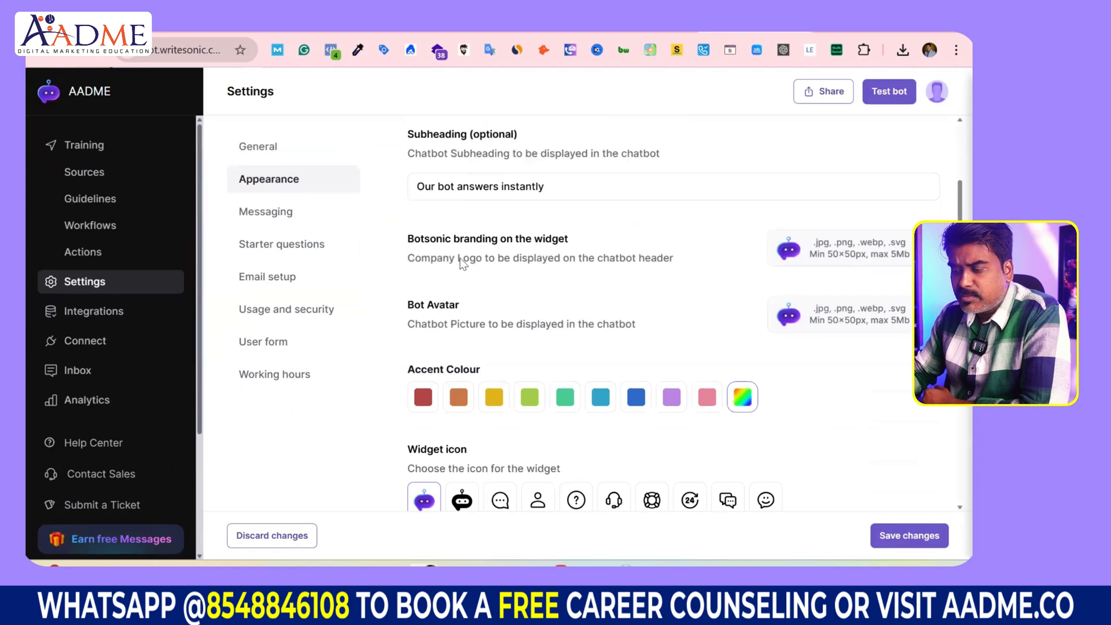
left_click_drag(410, 241, 585, 245)
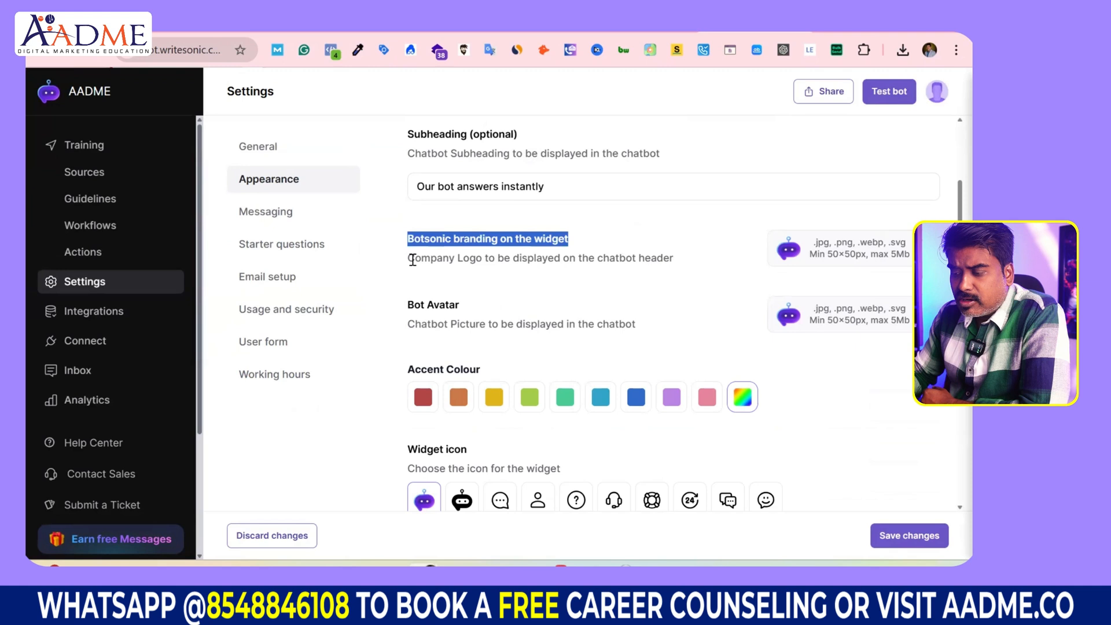
left_click_drag(409, 258, 674, 258)
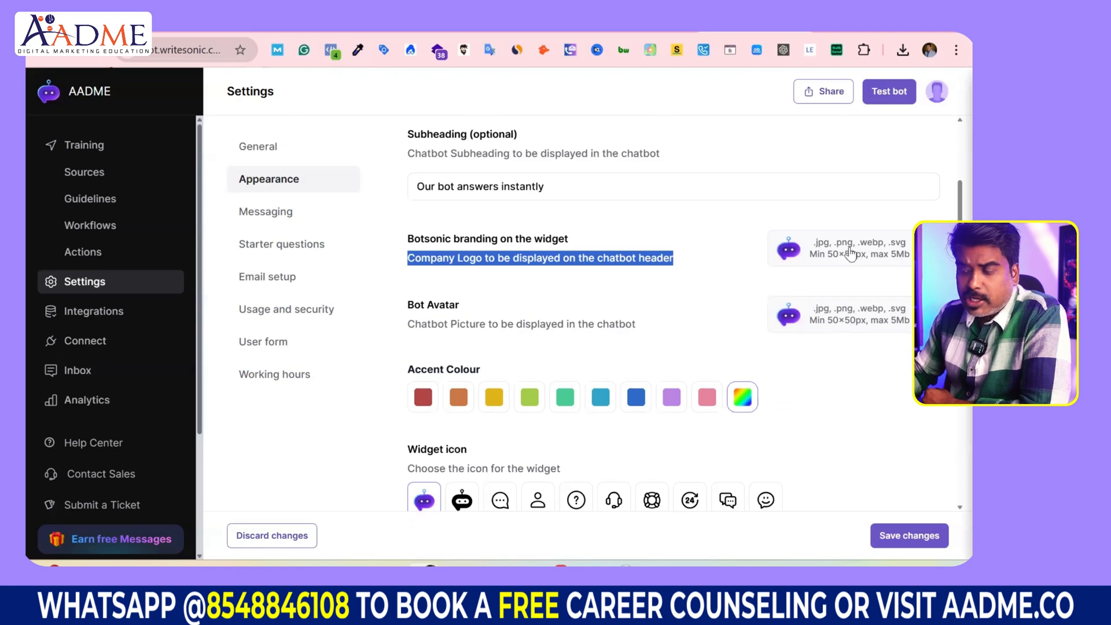
Step: Preview the chat widget, then begin uploading a new Bot Avatar image
left_click(899, 94)
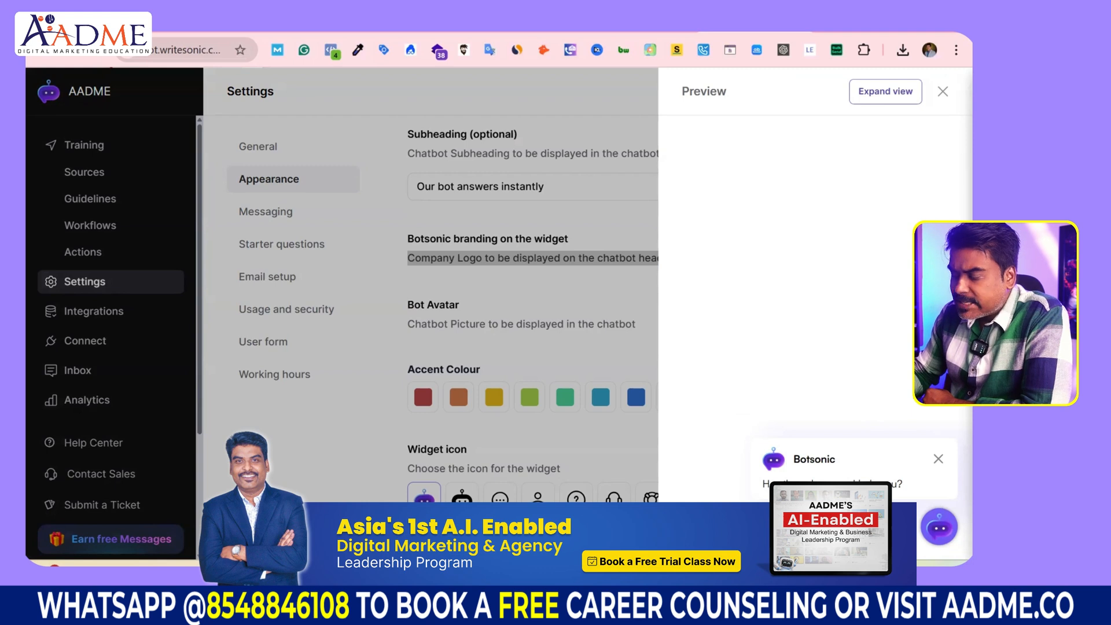
left_click(943, 93)
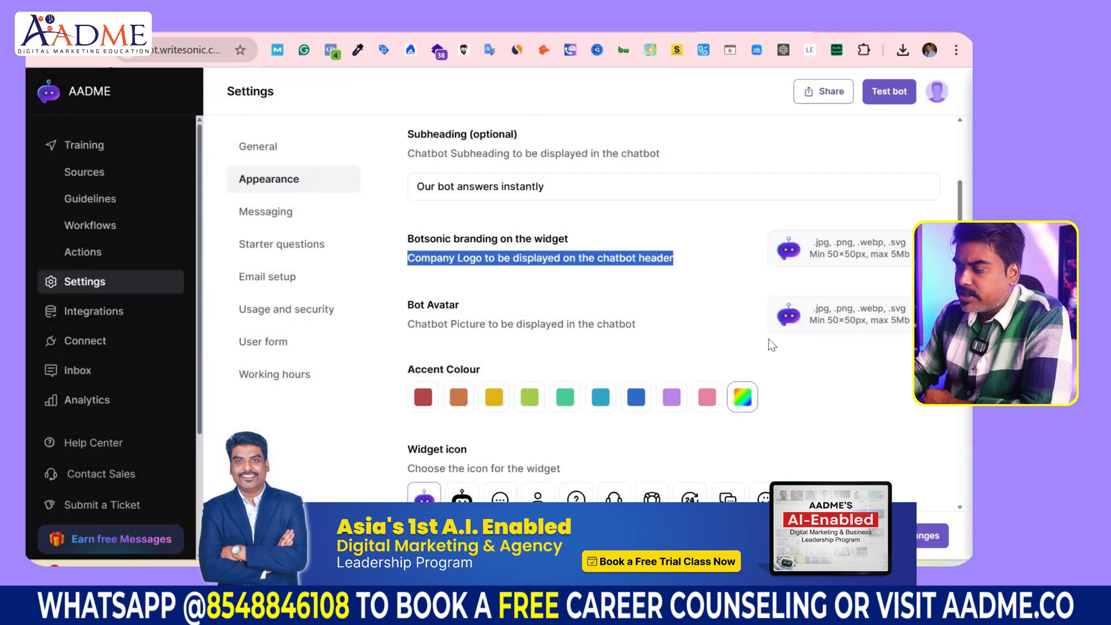
left_click_drag(406, 305, 466, 307)
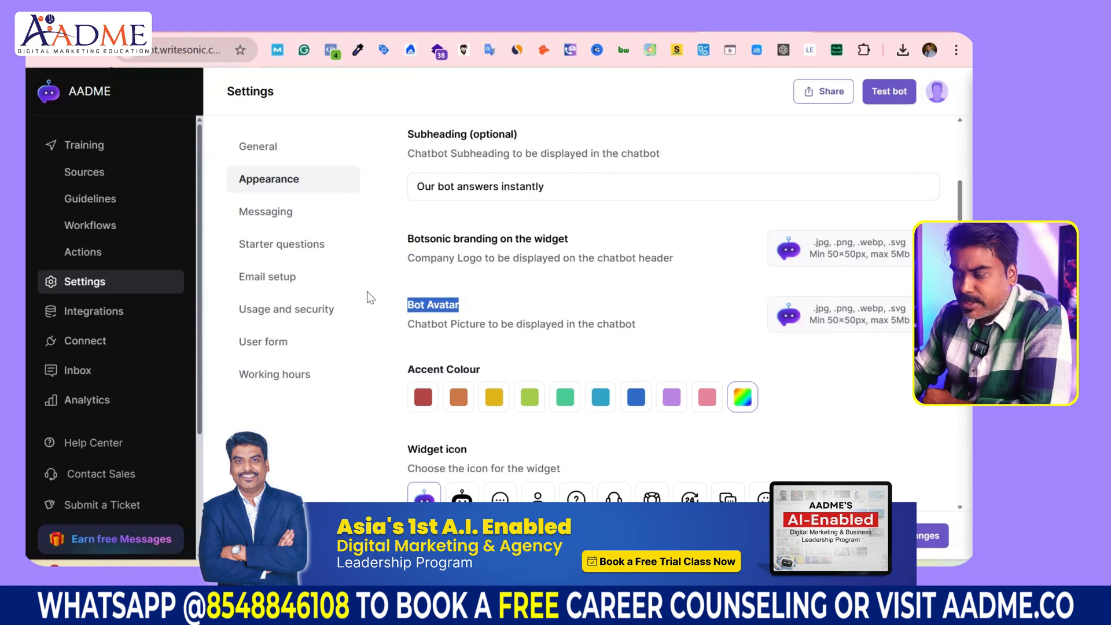
scroll(582, 322, "up", 3)
scroll(720, 403, "down", 4)
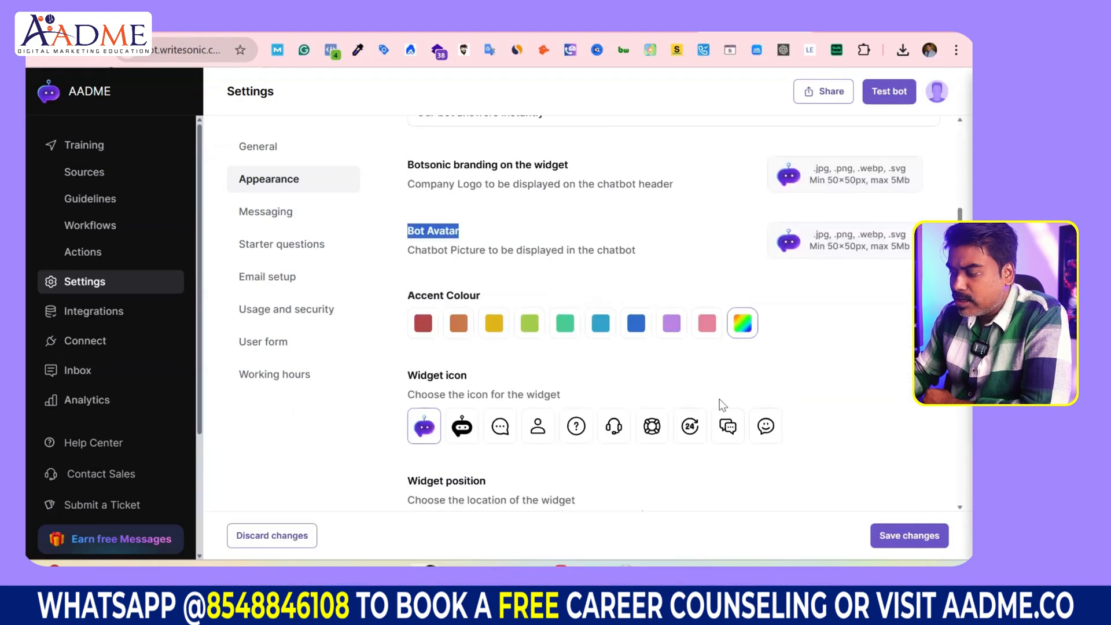
scroll(775, 473, "up", 4)
left_click(819, 467)
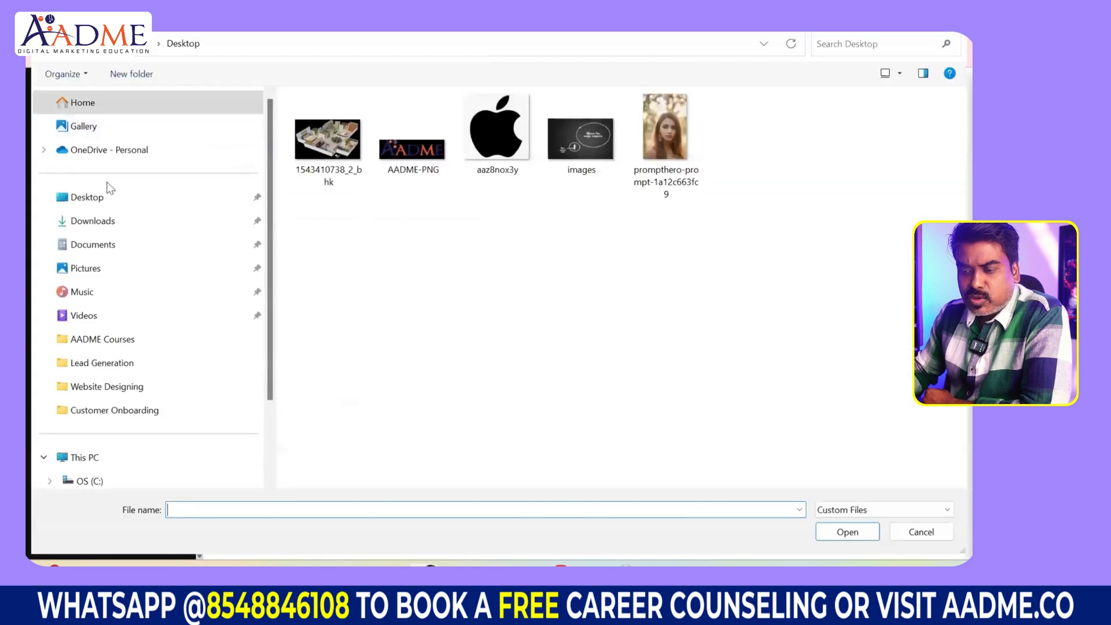
Step: Use the prompthero portrait as the Bot Avatar, cropped to a square around the face
left_click(682, 110)
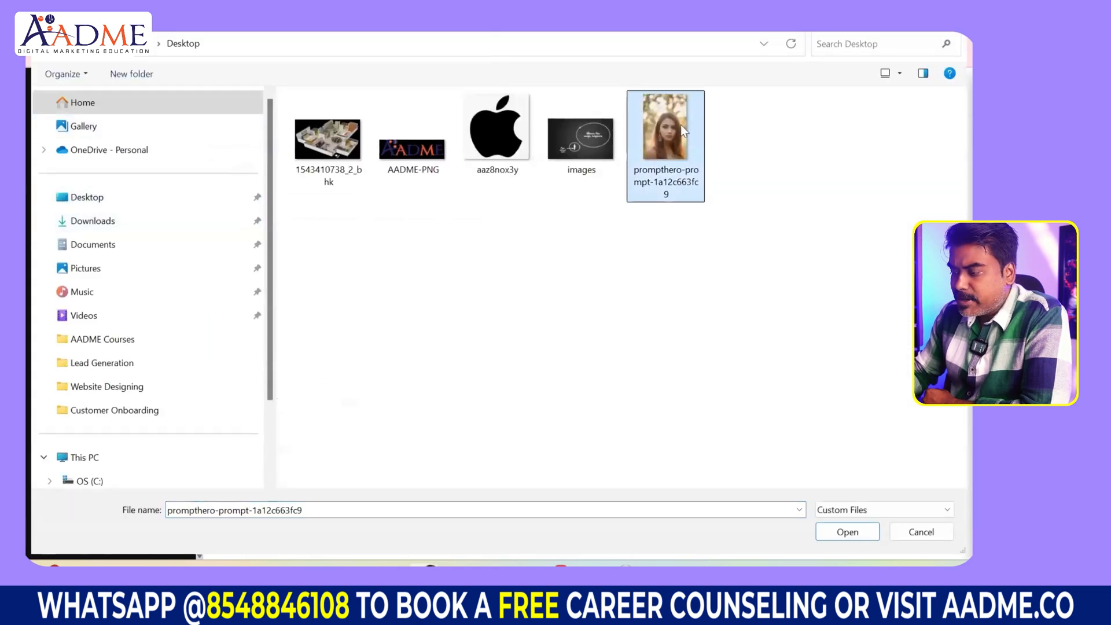
left_click(837, 530)
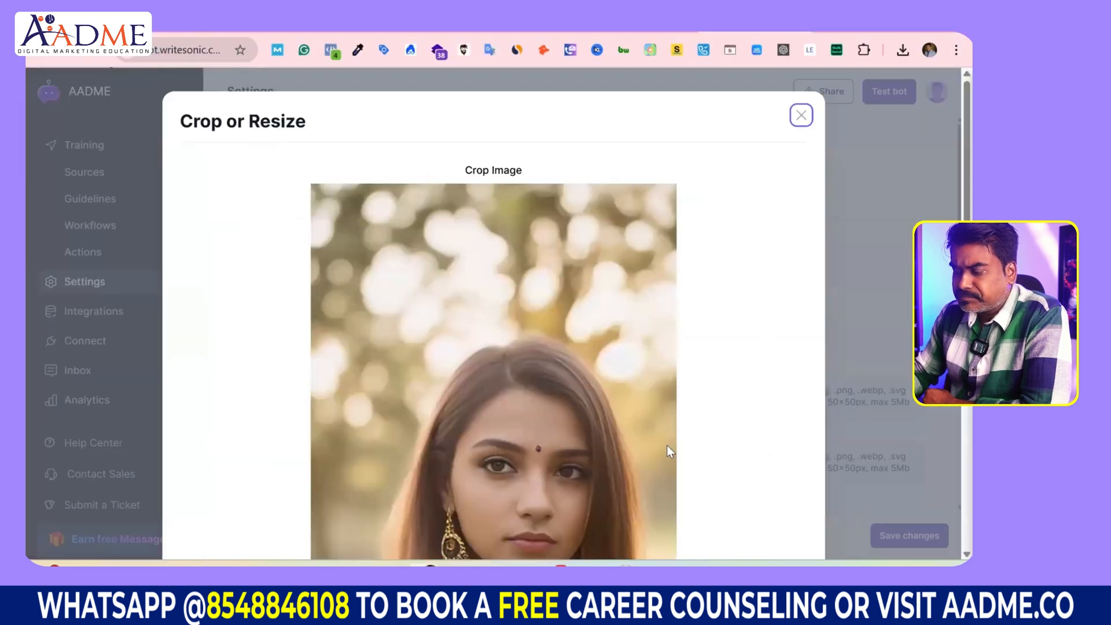
scroll(510, 386, "down", 4)
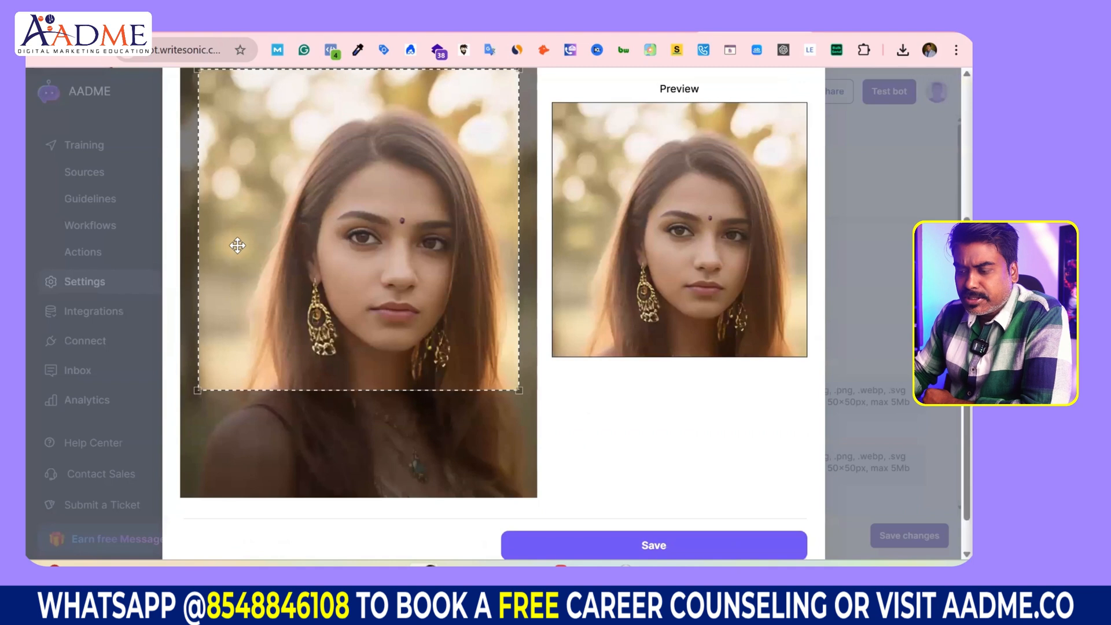
scroll(238, 243, "up", 2)
left_click_drag(198, 217, 239, 227)
scroll(722, 434, "down", 3)
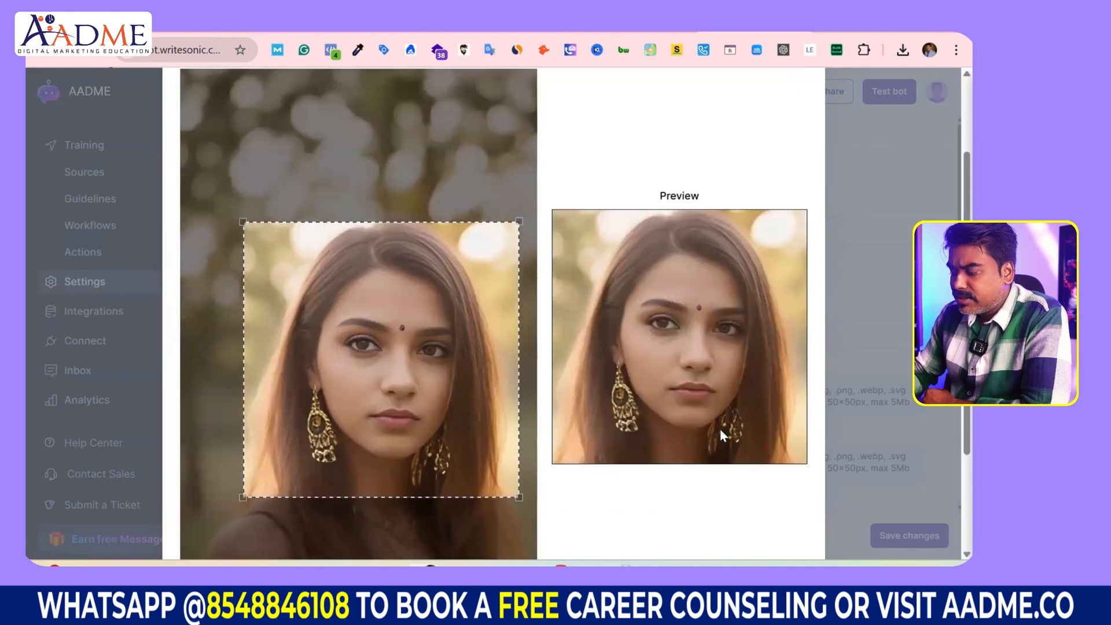
scroll(723, 435, "down", 1)
left_click(686, 512)
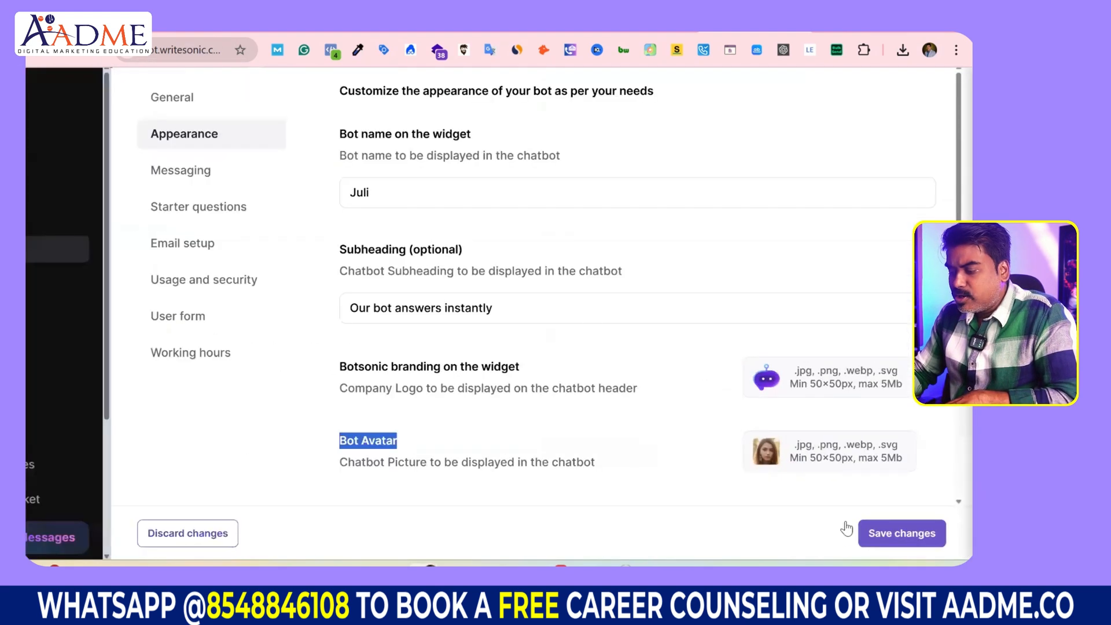
Step: Save the Juli name and new avatar, then preview the widget greeting visitors as Juli
left_click(924, 543)
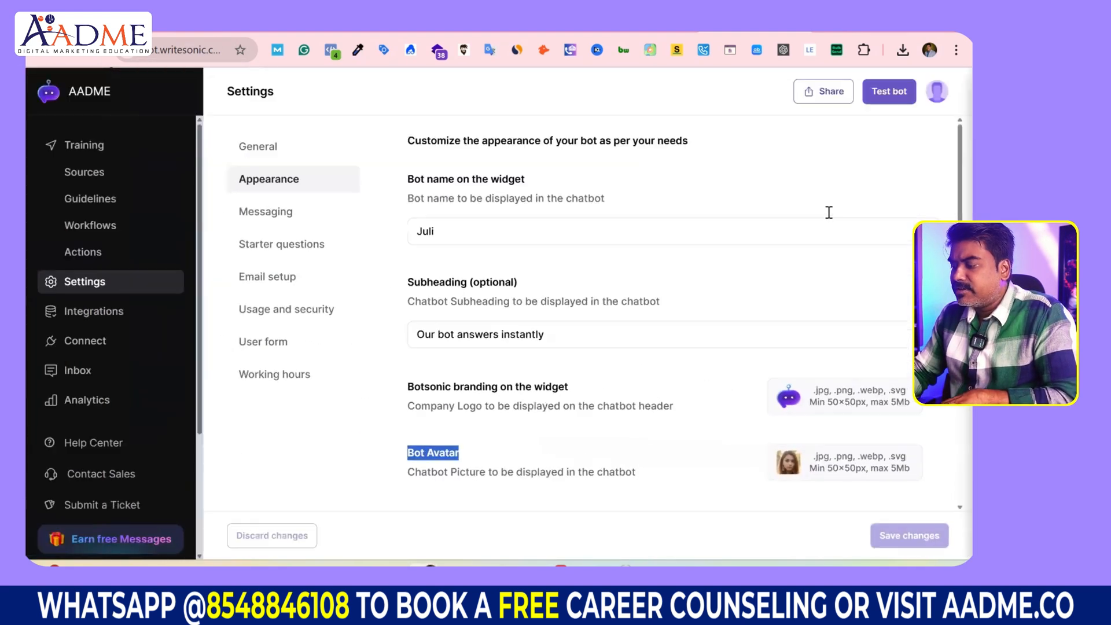
left_click(889, 91)
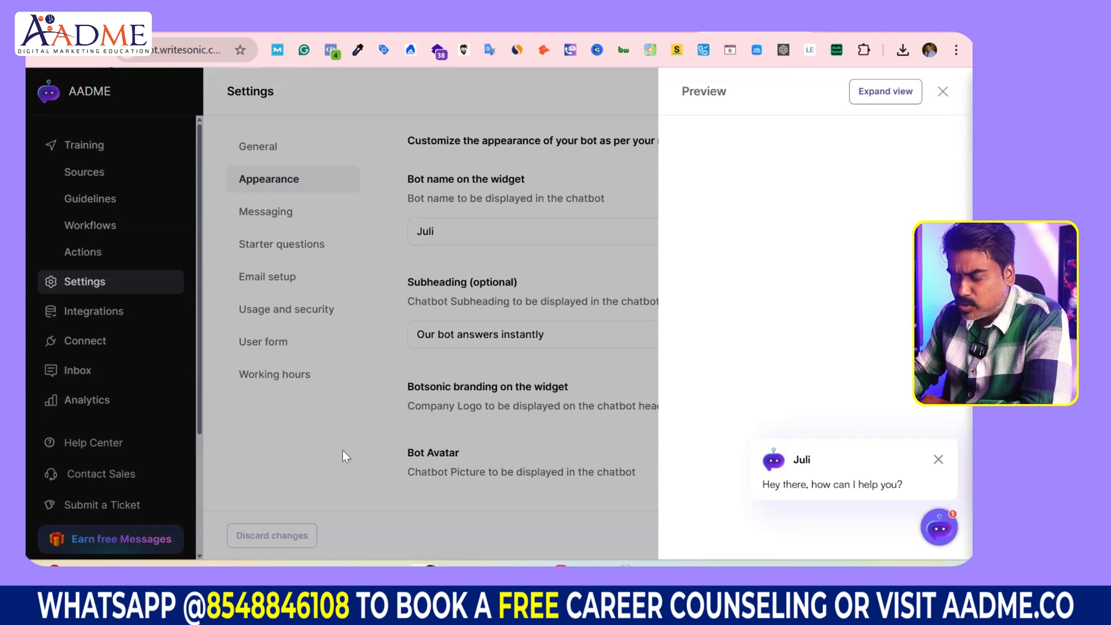
left_click(414, 461)
left_click_drag(421, 468, 507, 472)
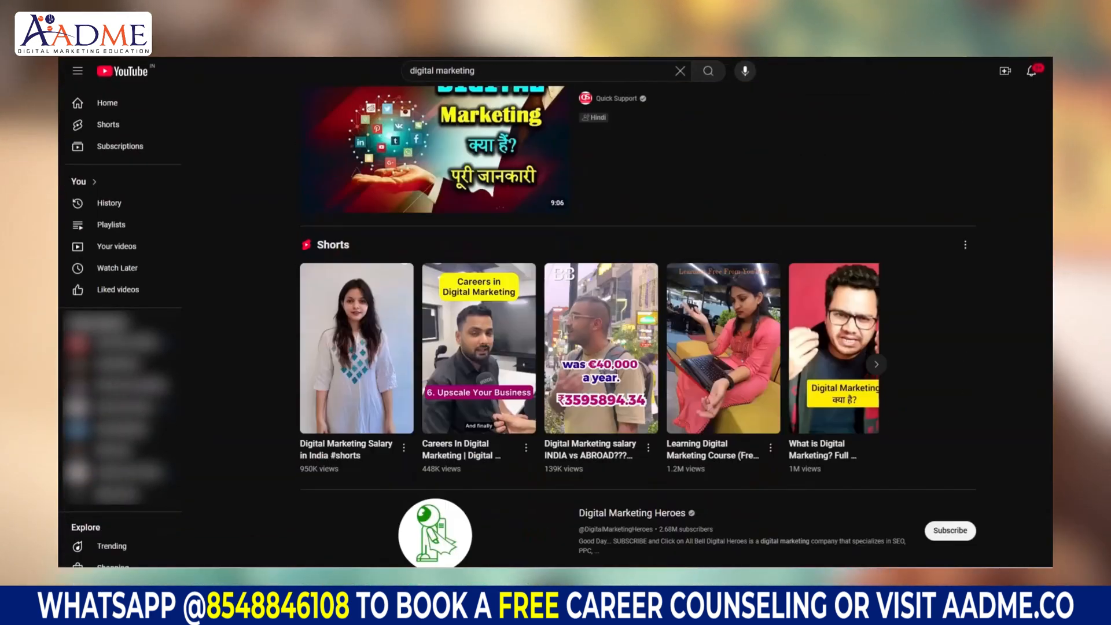
scroll(637, 319, "down", 15)
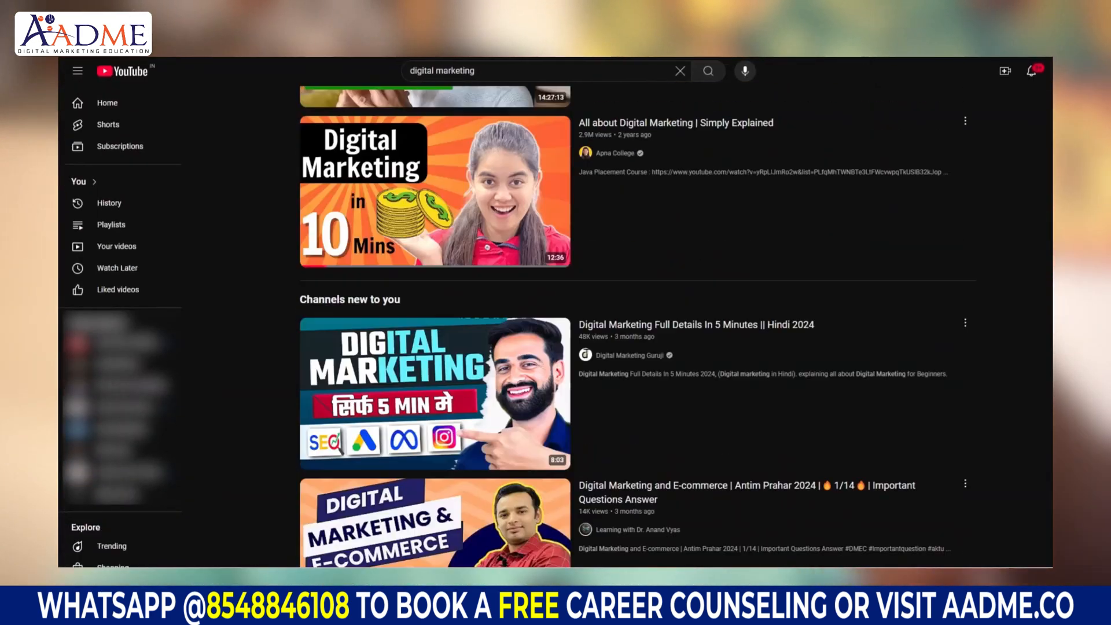
scroll(637, 318, "down", 15)
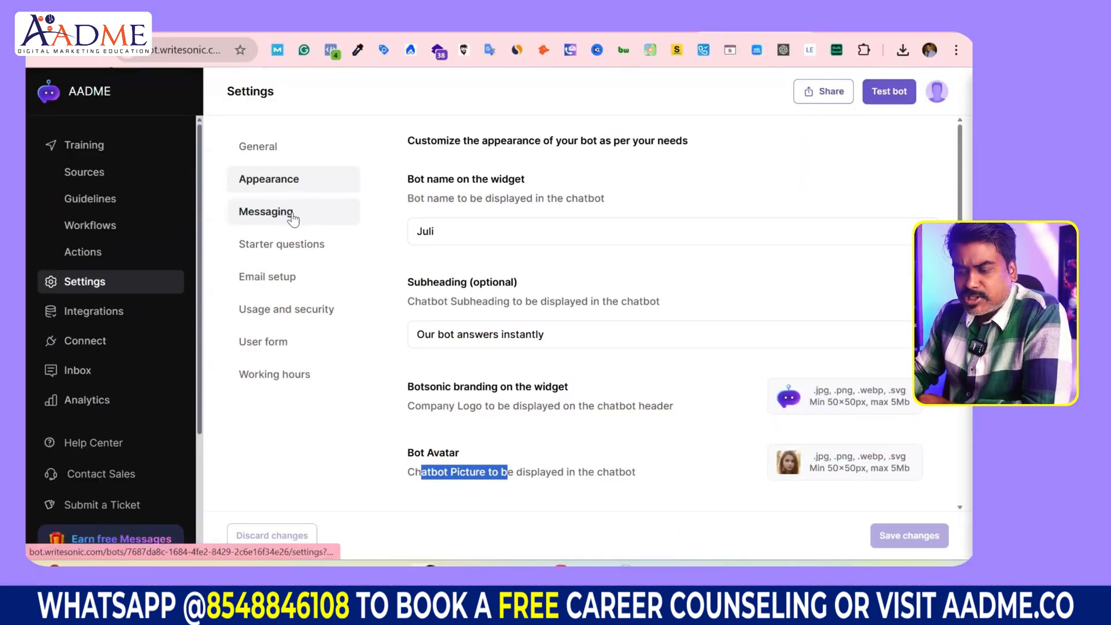
Step: Enter and save the company's main customer support email address under Email setup
left_click(283, 278)
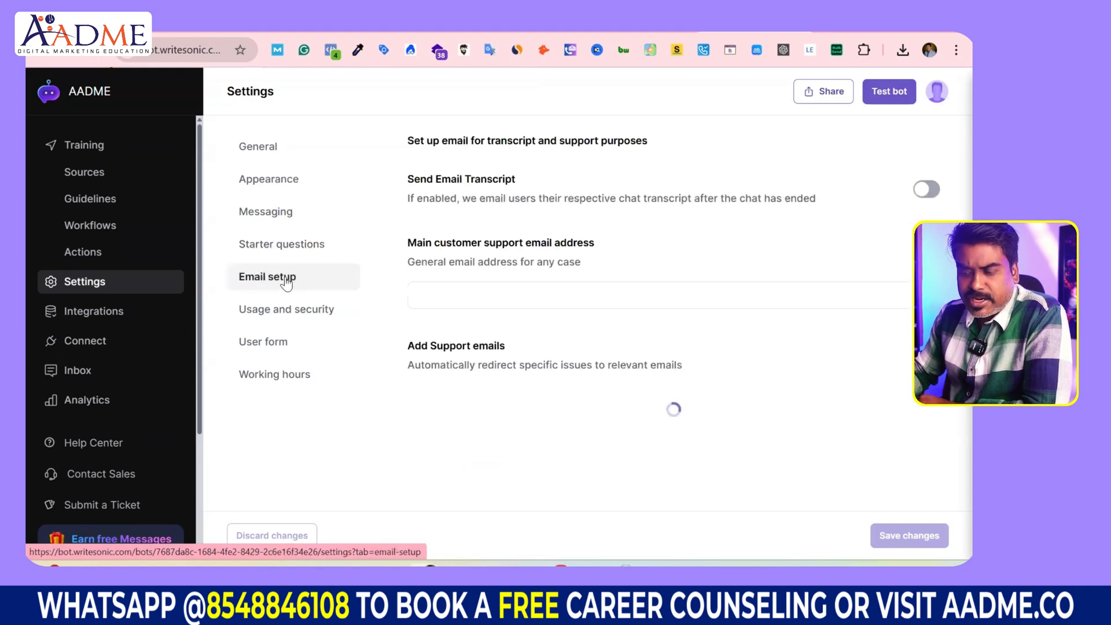
left_click(435, 296)
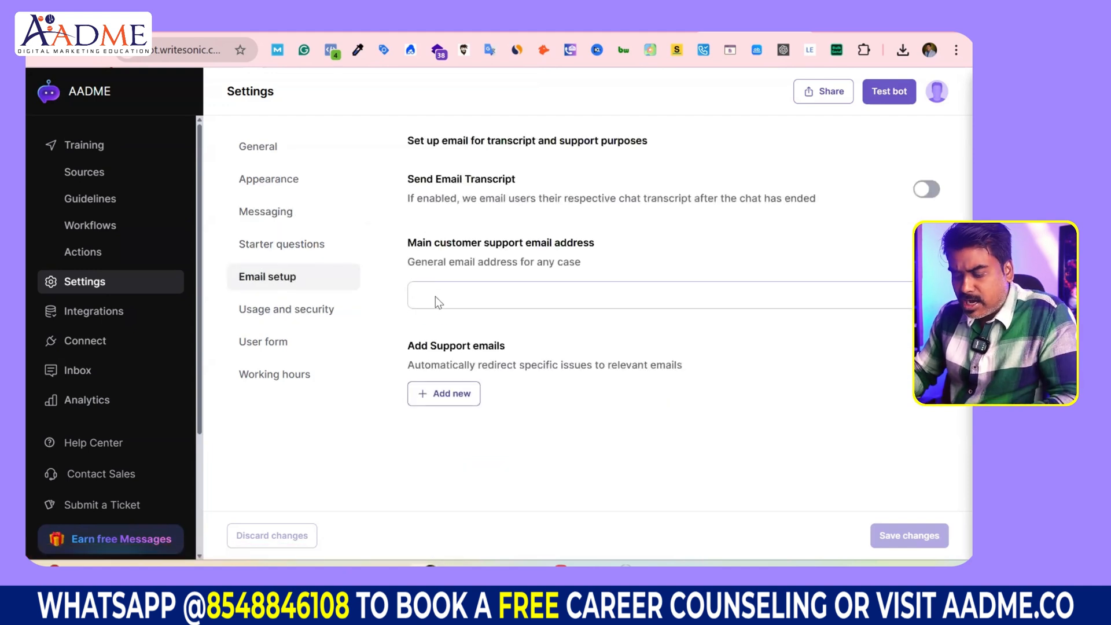
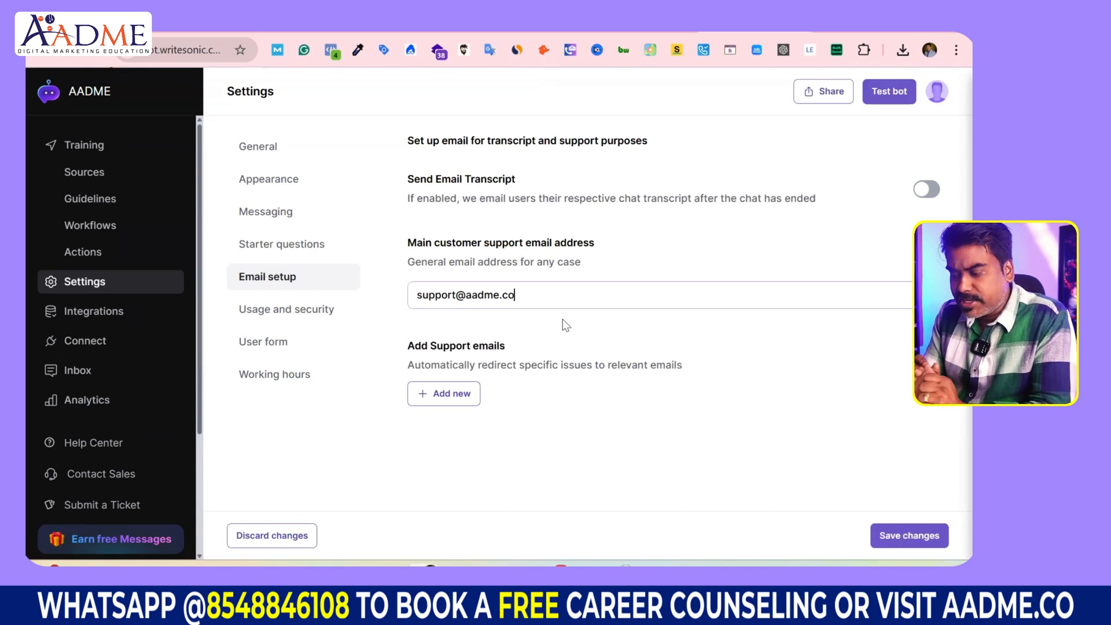
triple_click(411, 288)
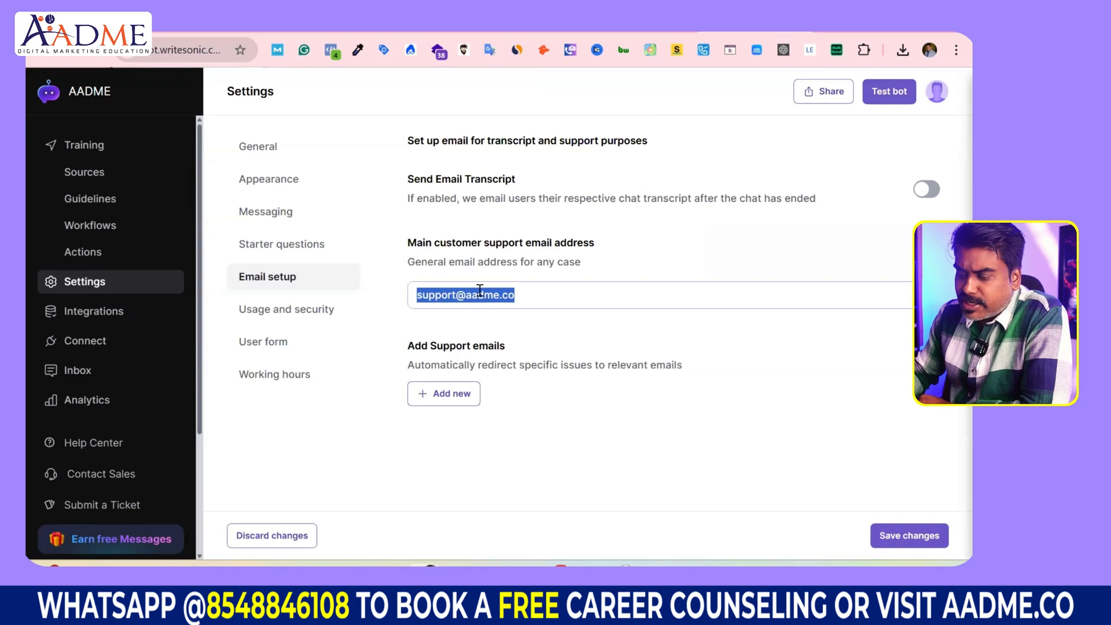
left_click(912, 536)
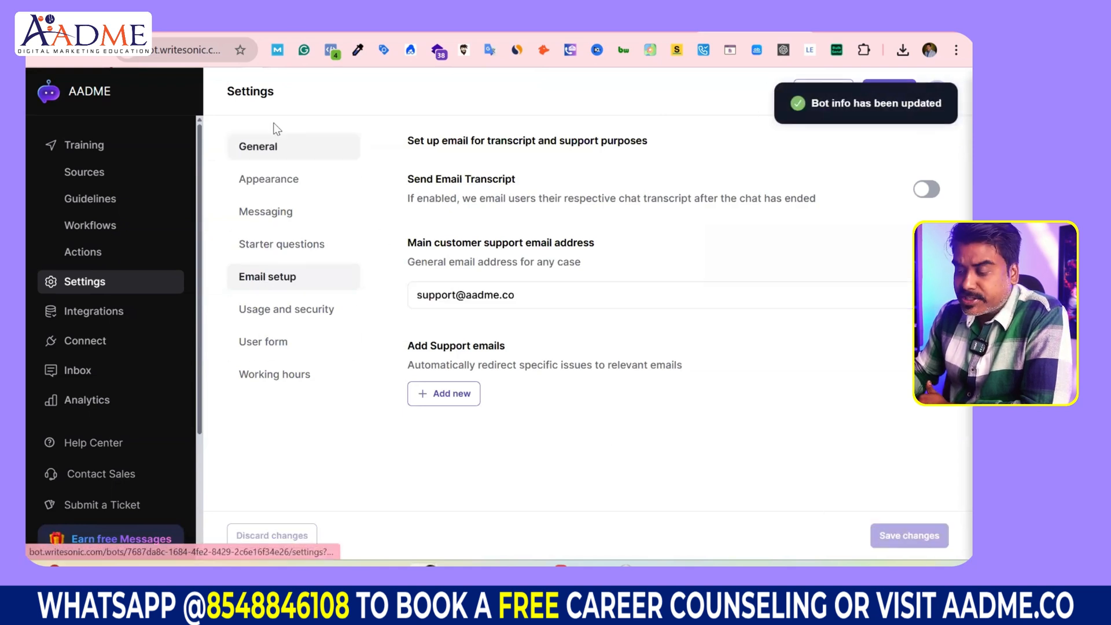
left_click(277, 343)
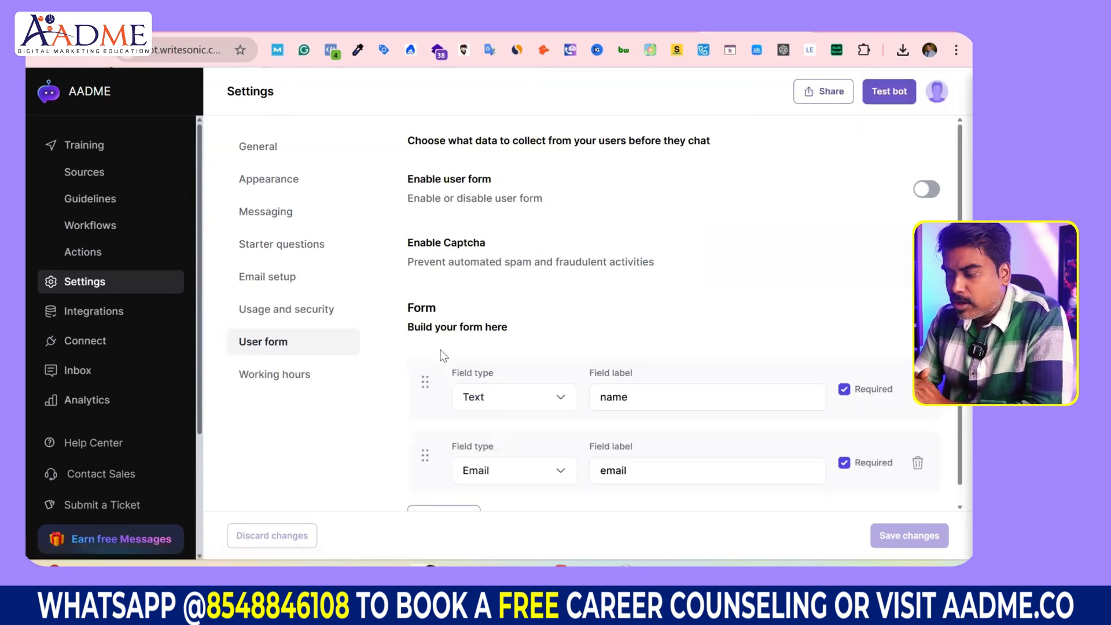
Step: Make the first user form field an Email field labelled 'email'
left_click_drag(408, 327, 512, 331)
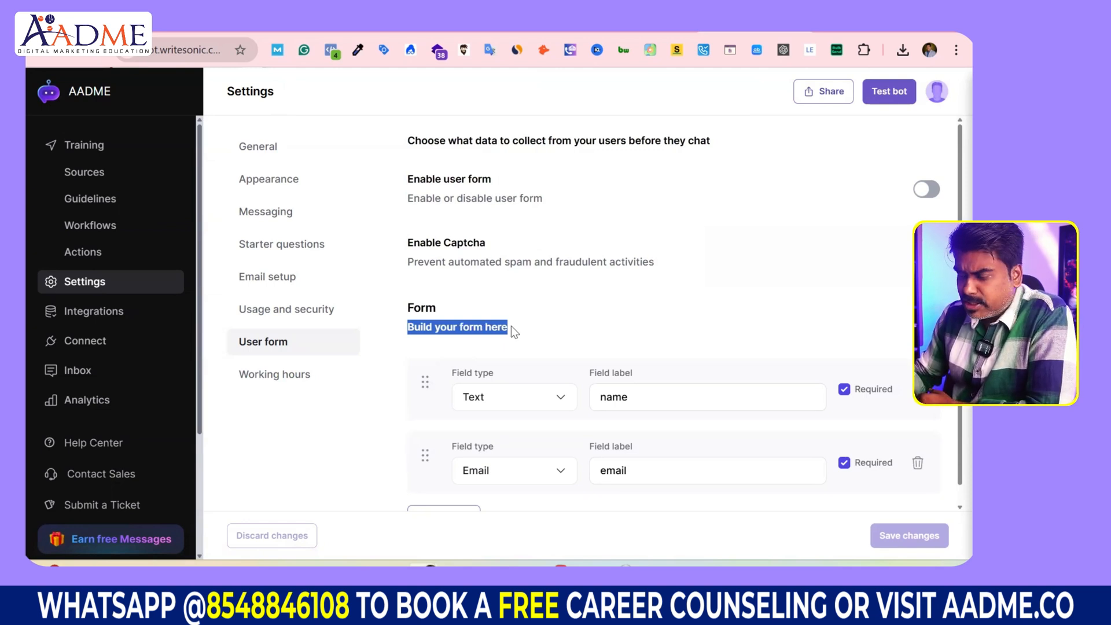
scroll(512, 325, "down", 1)
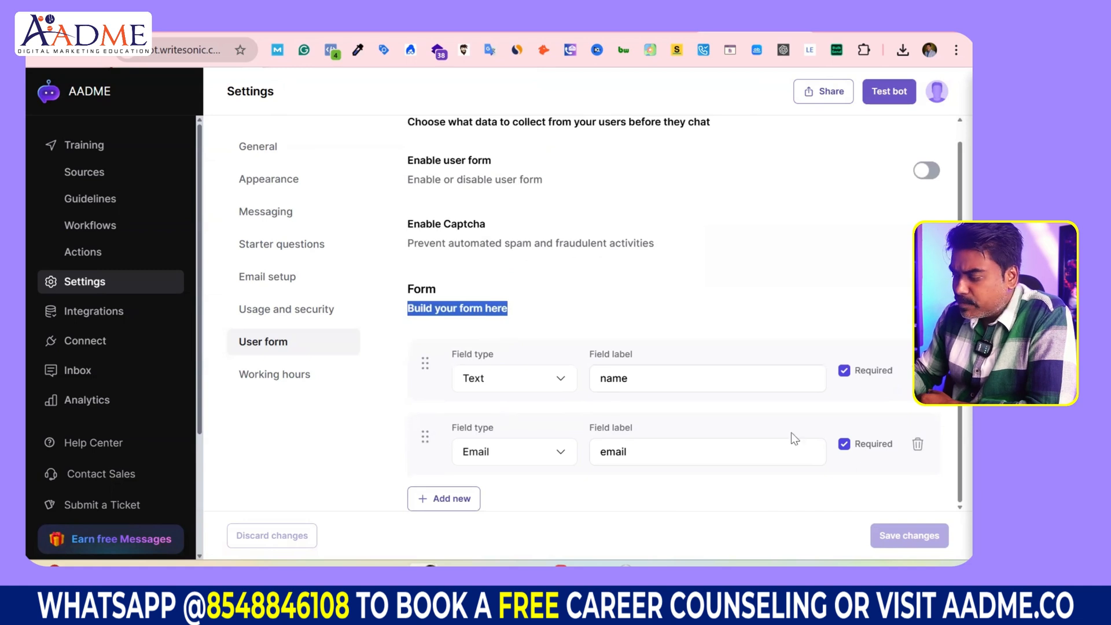
left_click(561, 380)
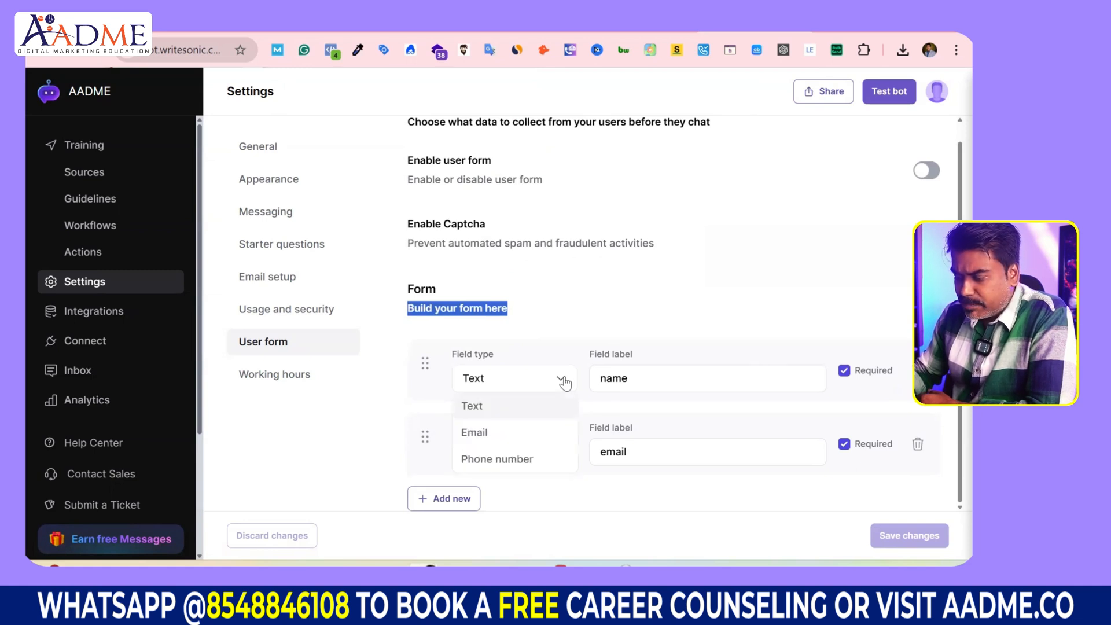
left_click(532, 433)
left_click(541, 385)
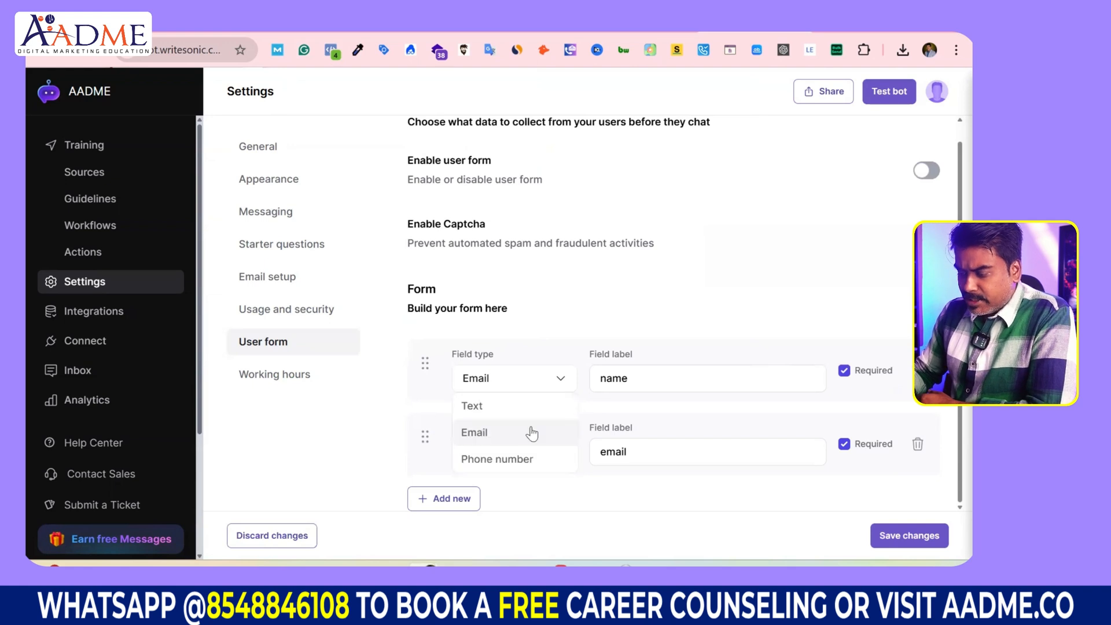
left_click(531, 414)
left_click(499, 385)
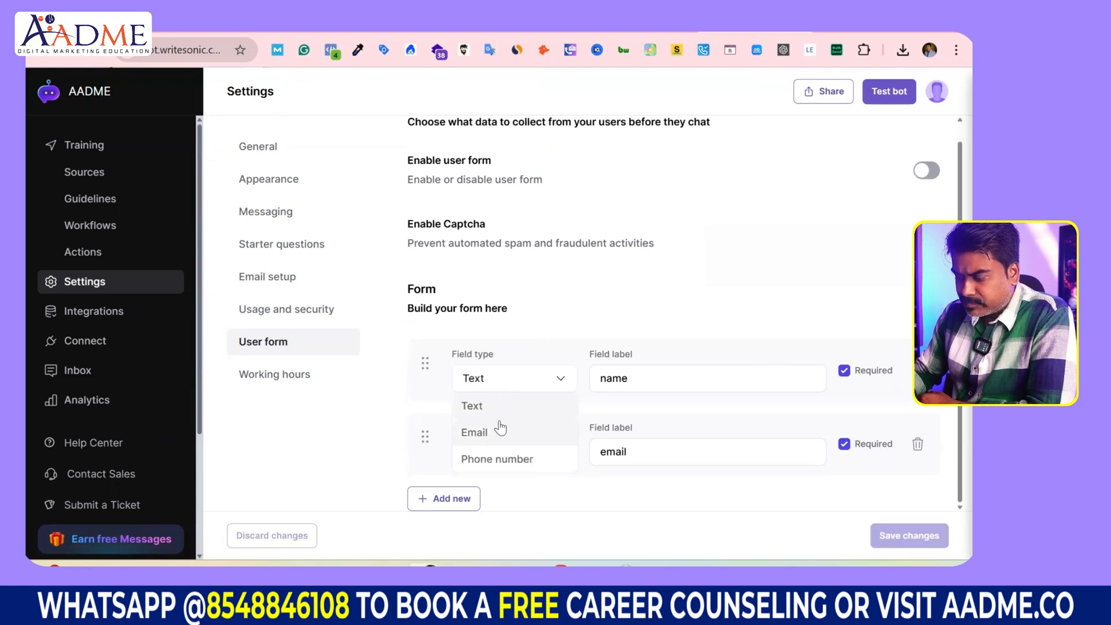
left_click(508, 412)
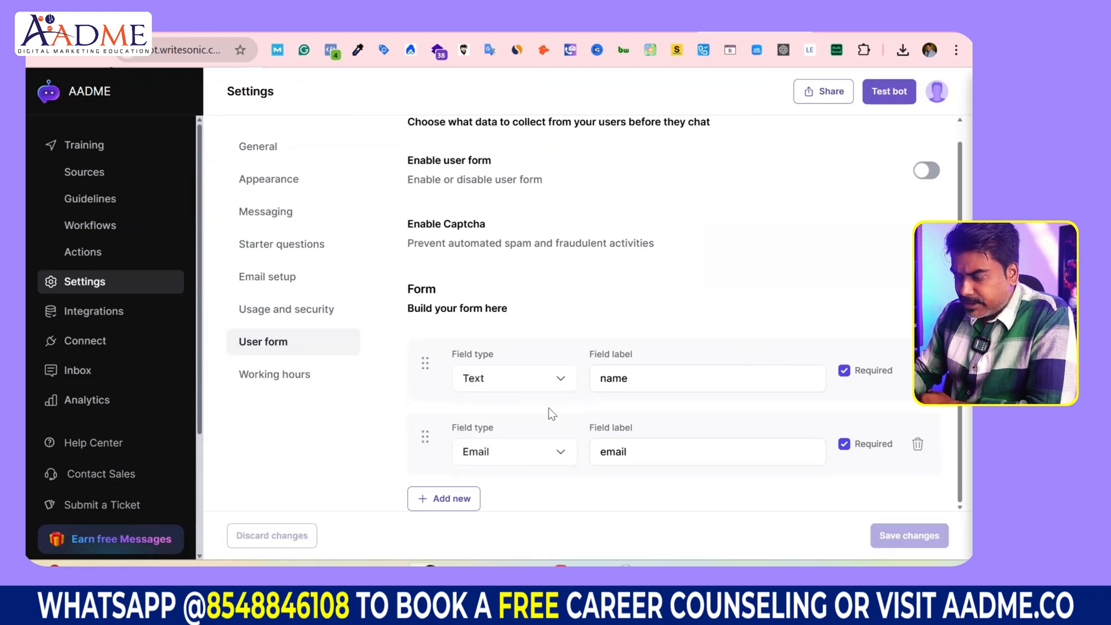
left_click(567, 383)
left_click(543, 433)
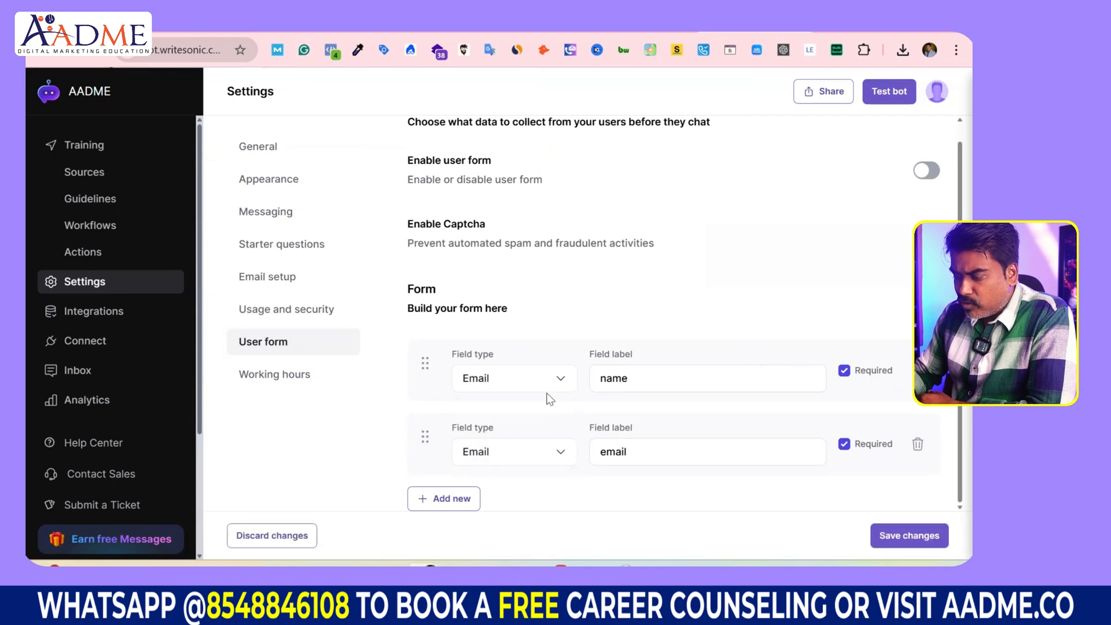
left_click_drag(641, 377, 591, 382)
type("wmail")
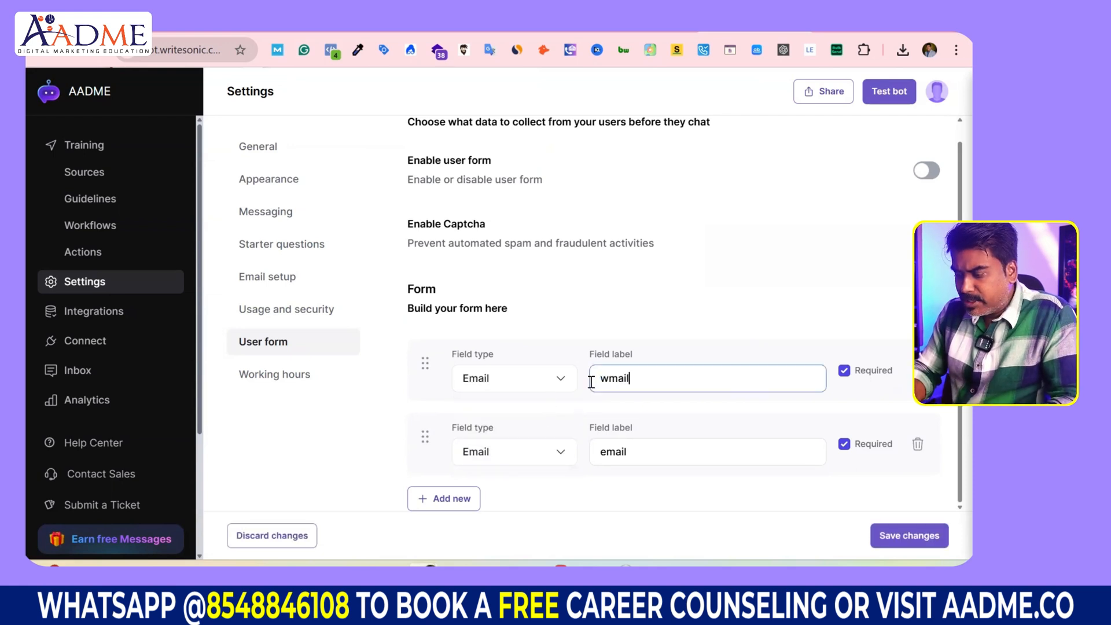
key("BackSpace")
key("BackSpace")
key("BackSpace")
key("BackSpace")
key("BackSpace")
type("em")
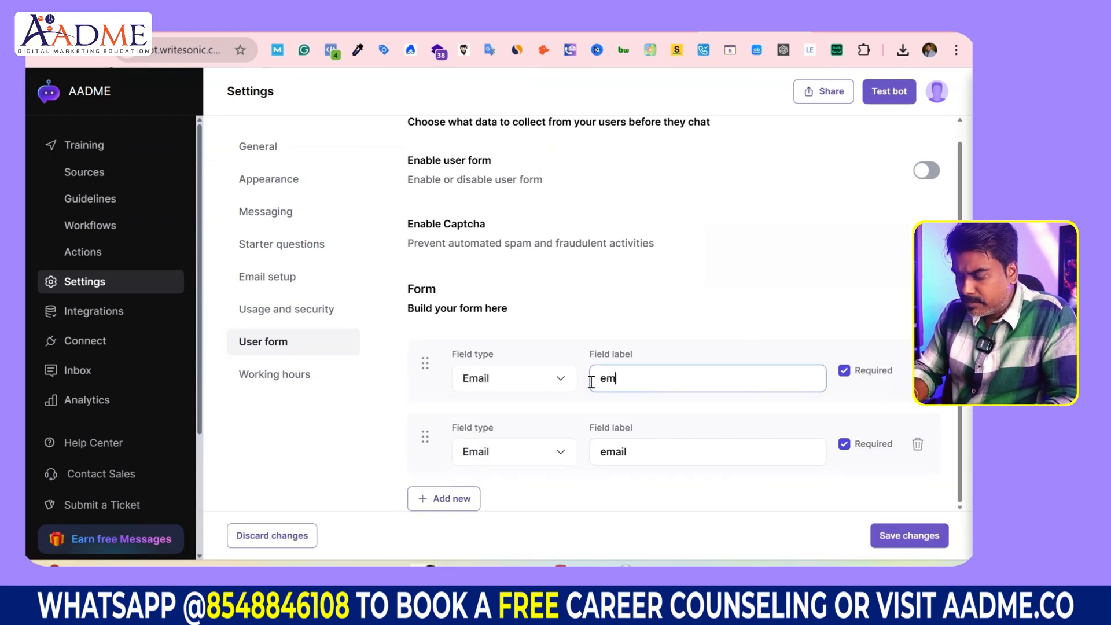
type("ail")
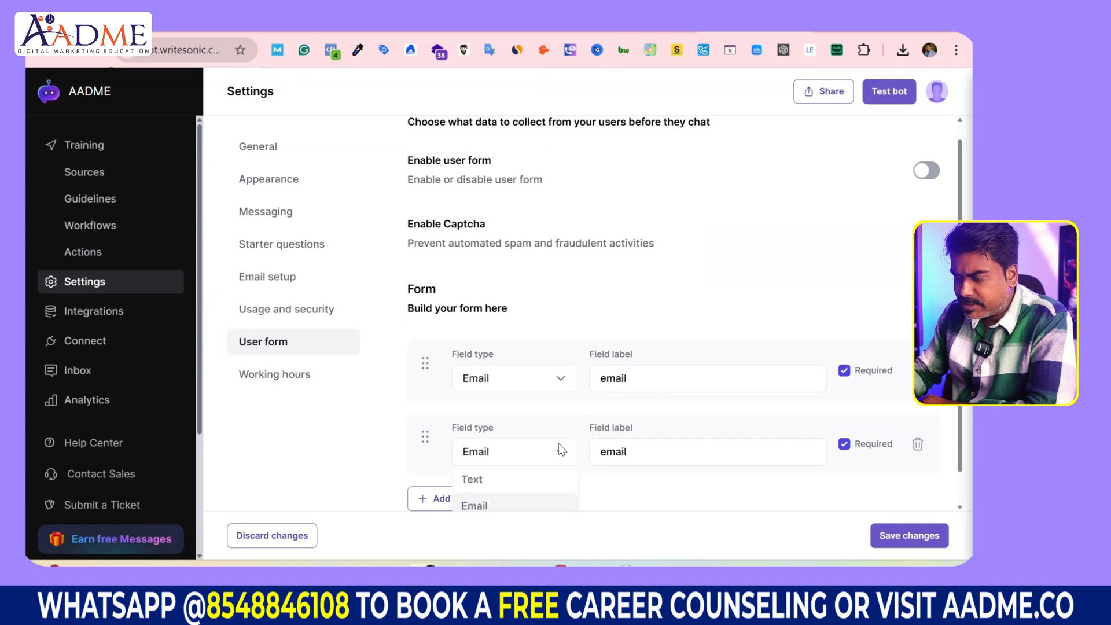
Step: Make the second field a Phone number field labelled 'Phone'
left_click(558, 443)
scroll(518, 484, "down", 1)
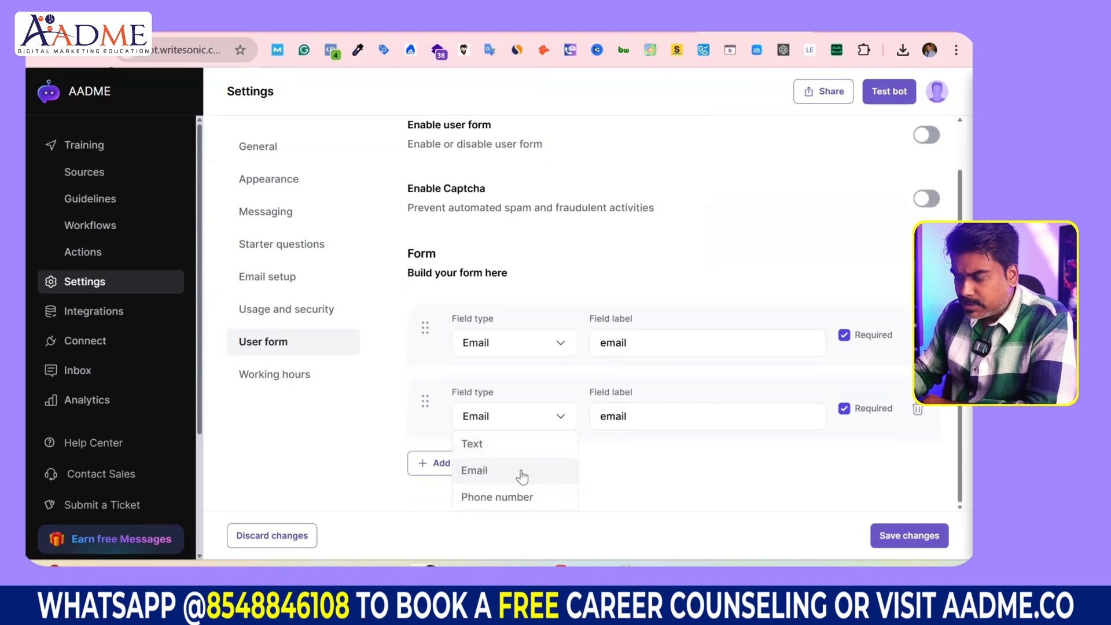
left_click(523, 496)
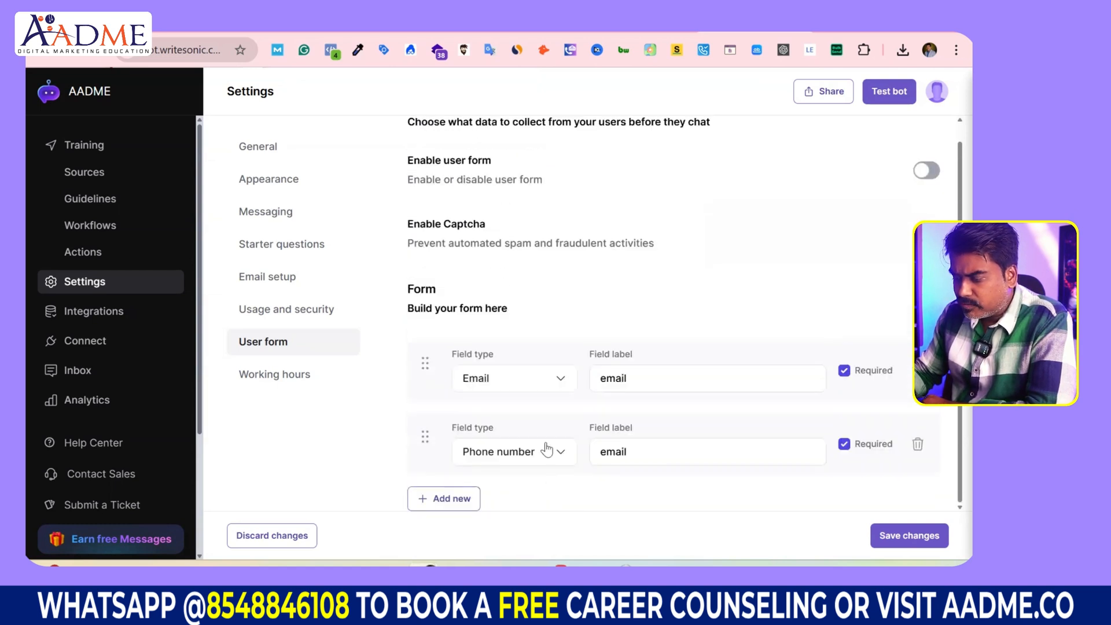
double_click(613, 451)
type("P")
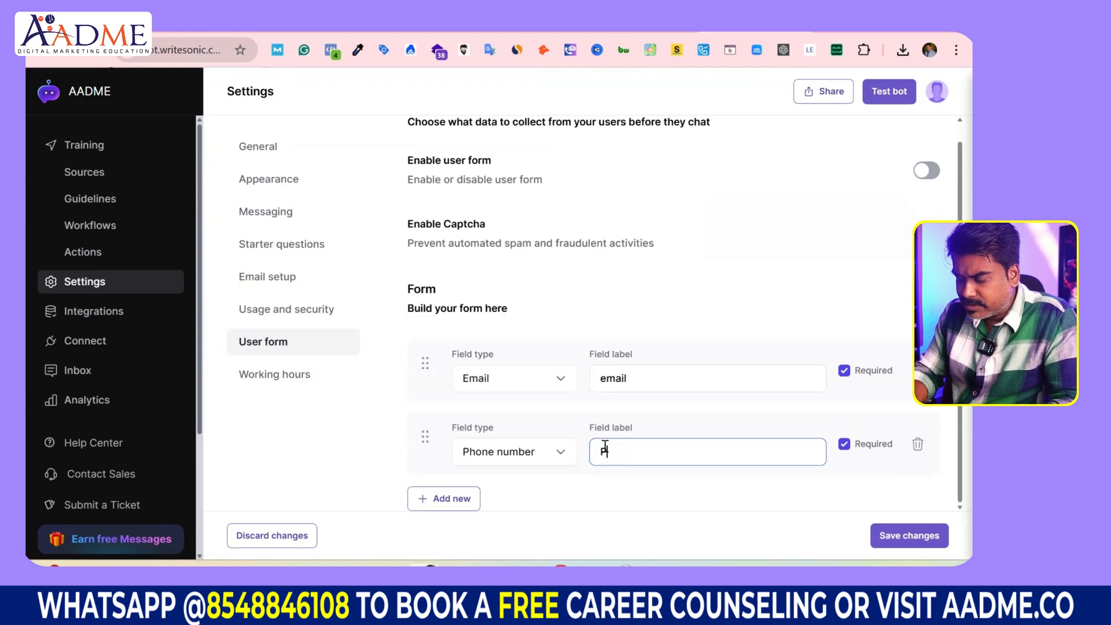
type("hone")
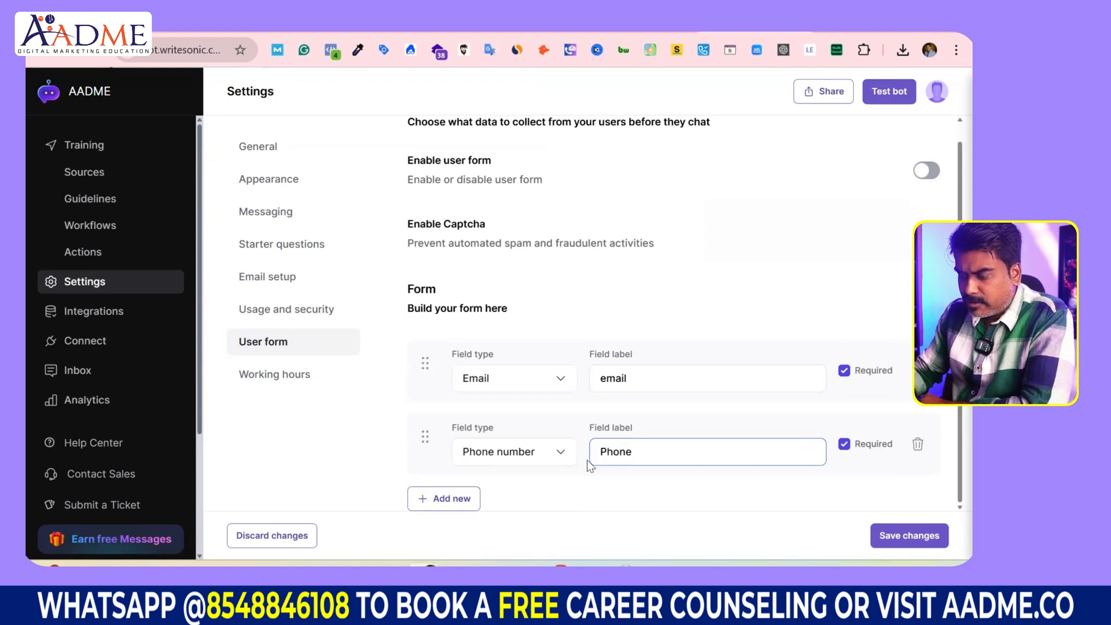
Step: Remove the extra empty third field and save the user form
left_click(455, 499)
left_click(553, 440)
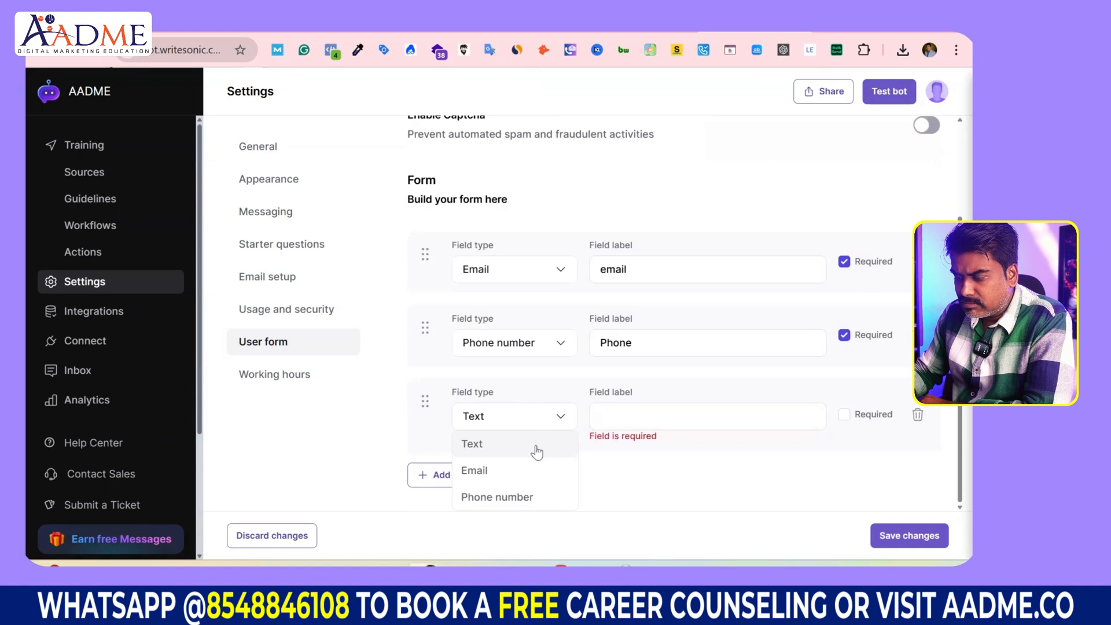
left_click(617, 433)
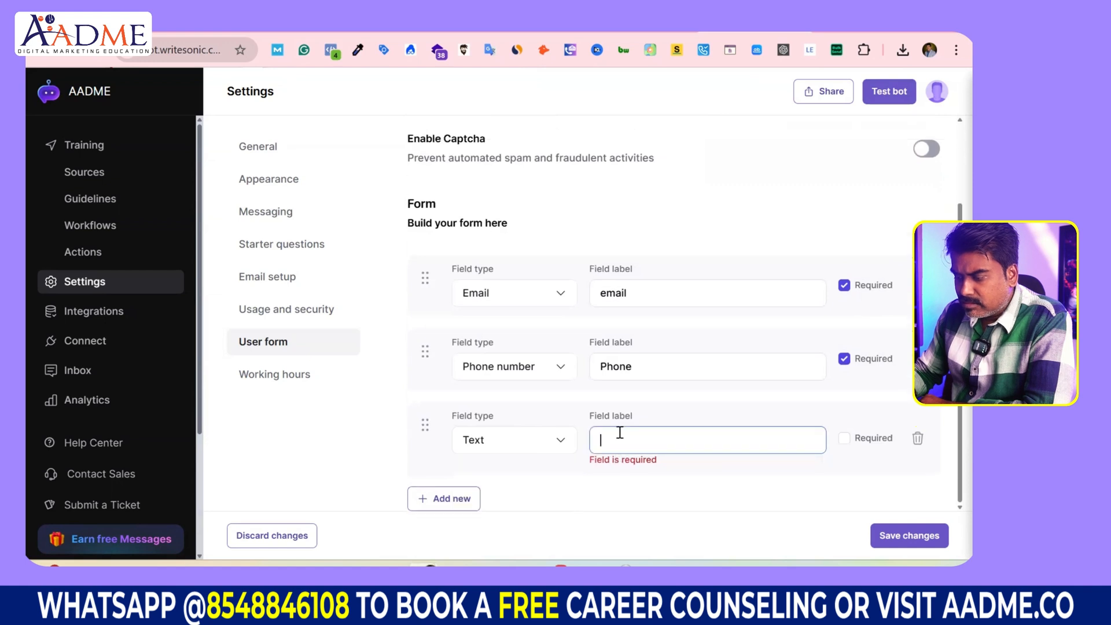
left_click(512, 444)
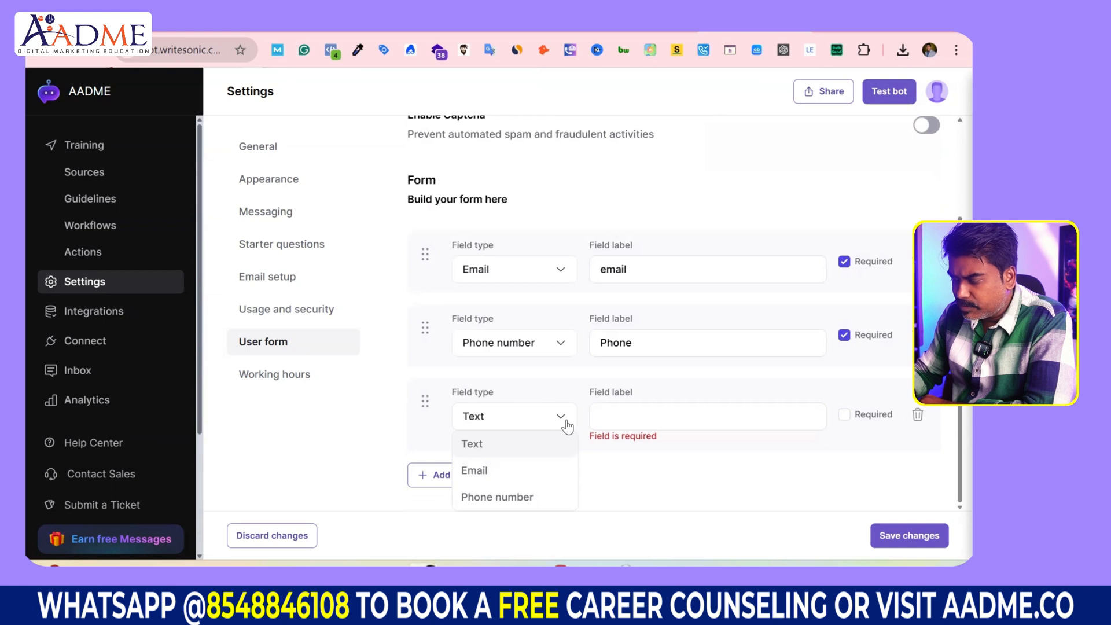
left_click(918, 421)
left_click(917, 442)
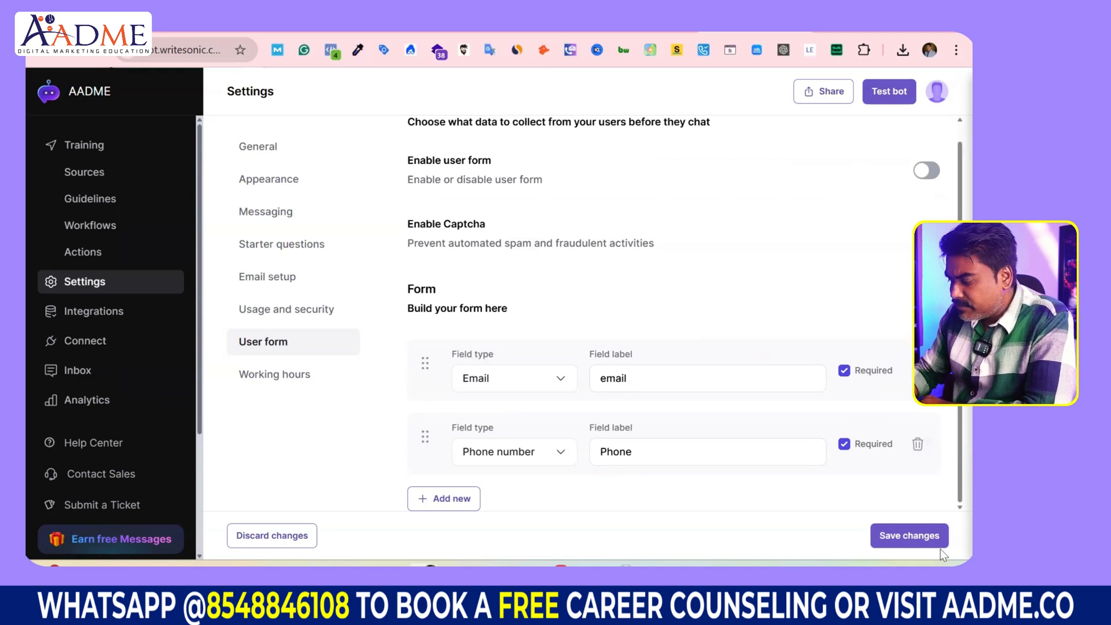
left_click(921, 535)
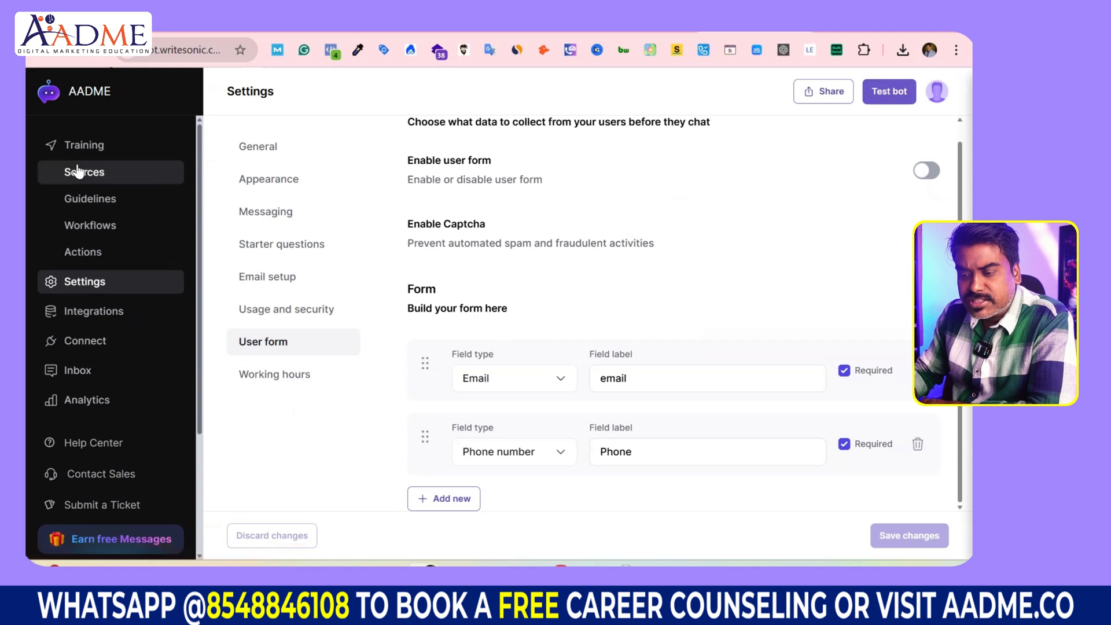
Step: Go to Training > Sources to see the link crawling, sitemap and individual link options
left_click(96, 180)
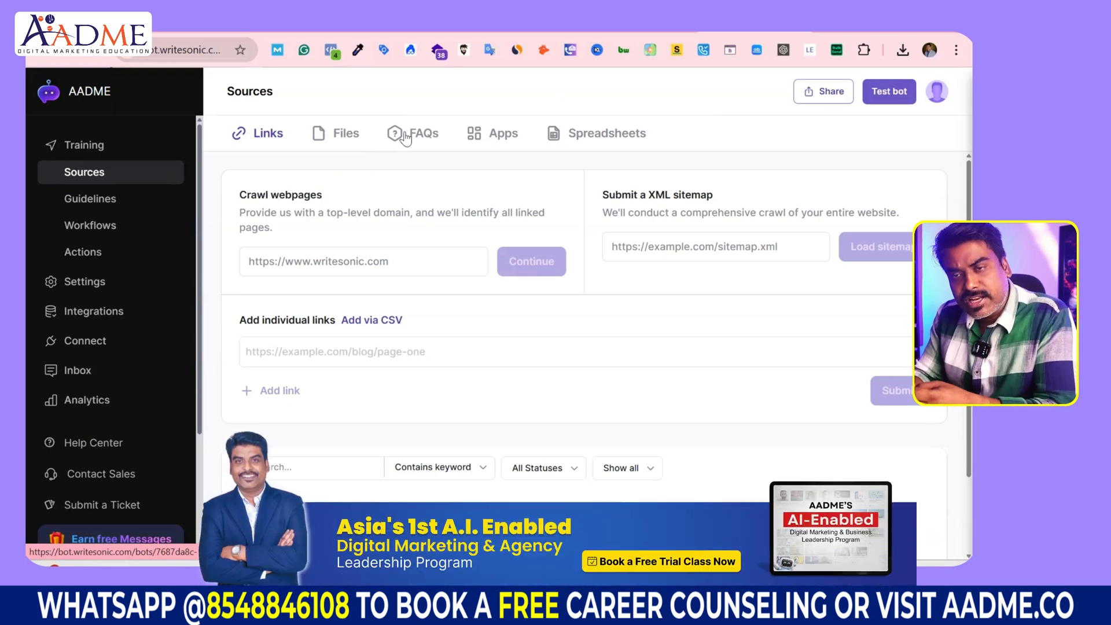
Step: Browse the Apps and Spreadsheets sources, return to Links, and bring up the Word list of aadme.co URLs
left_click(501, 136)
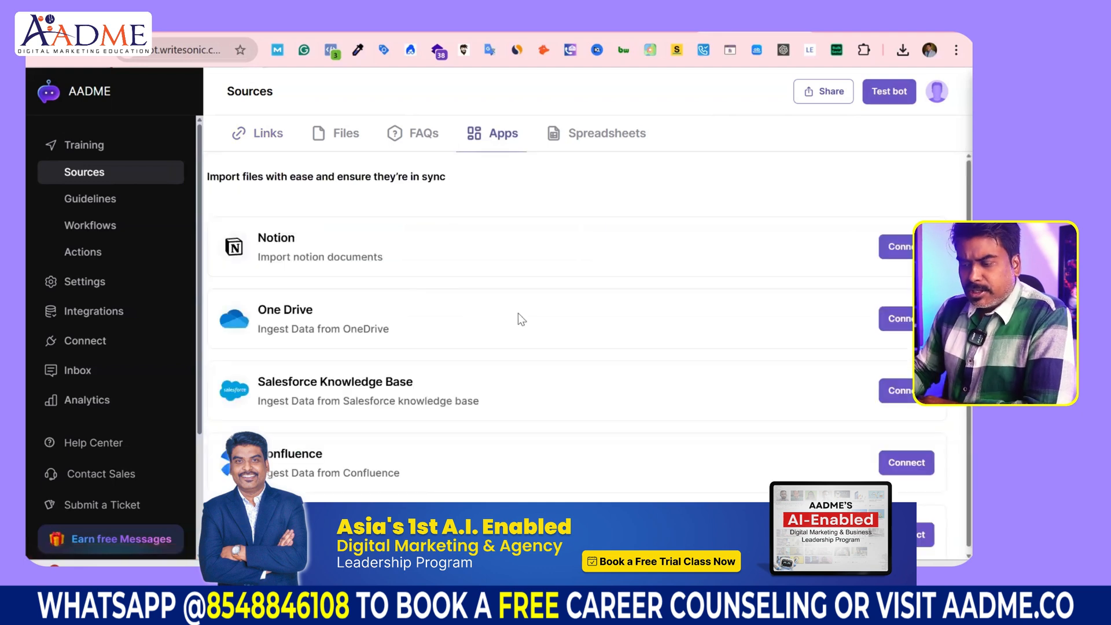
scroll(337, 258, "down", 1)
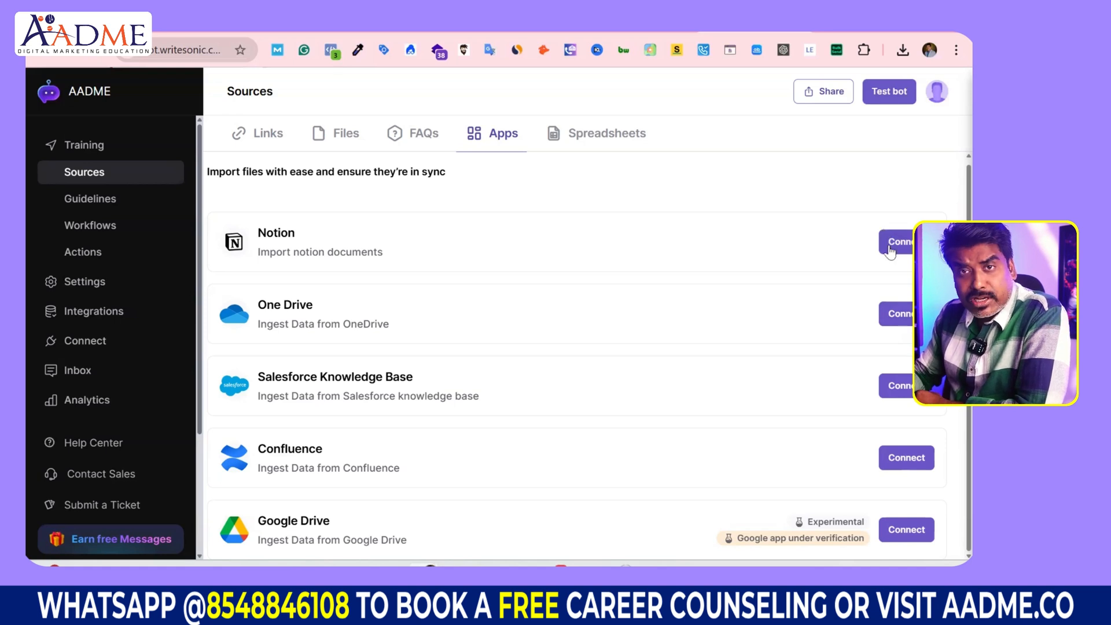
left_click(583, 137)
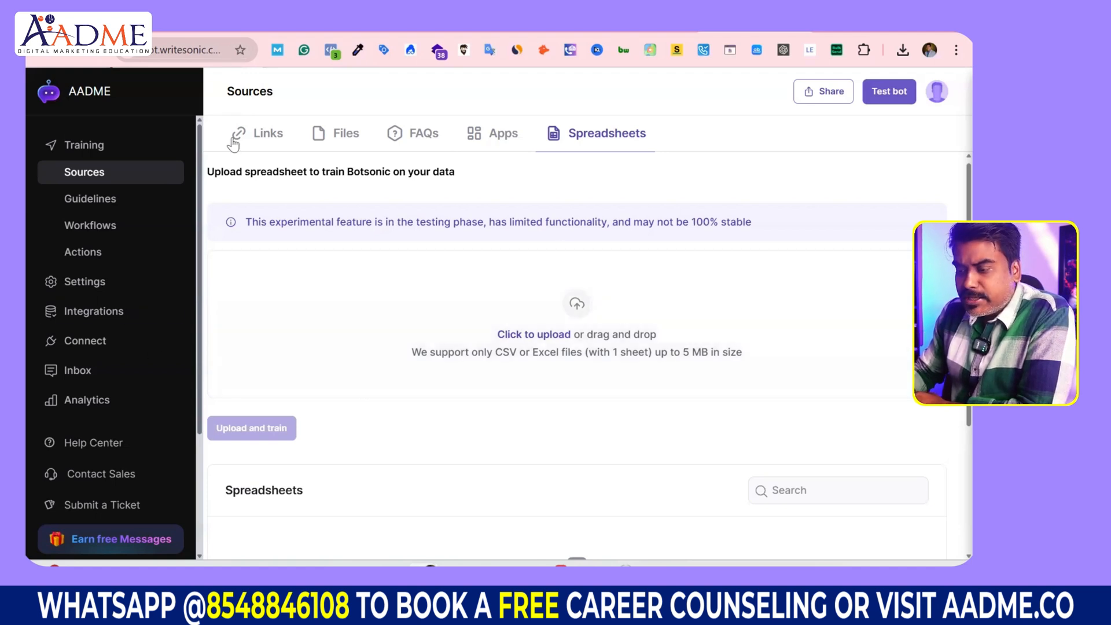
left_click(266, 138)
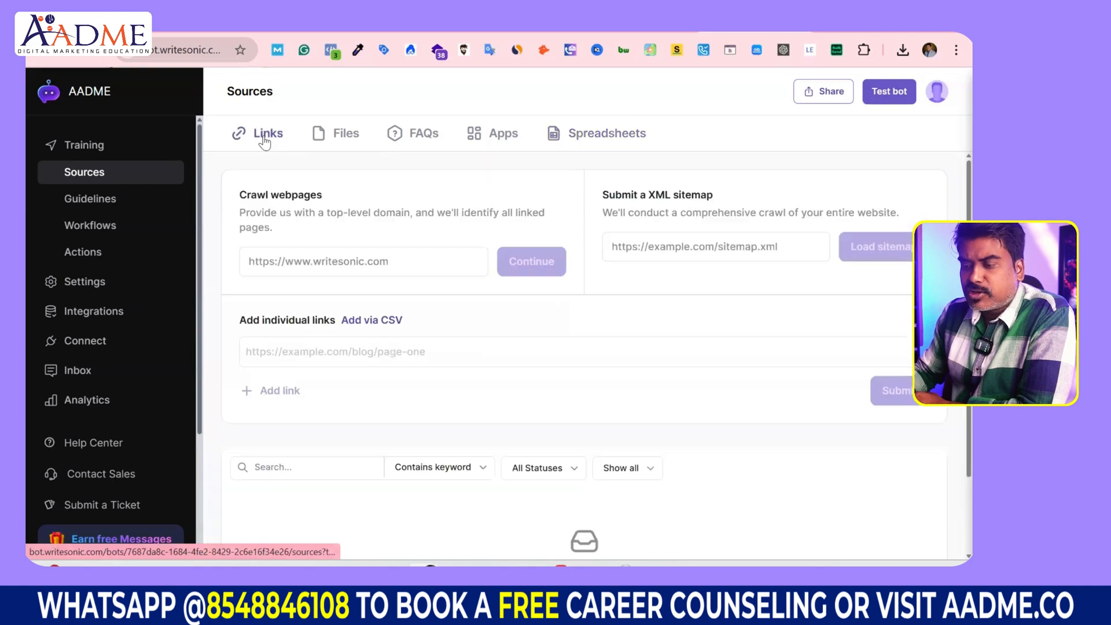
left_click(304, 259)
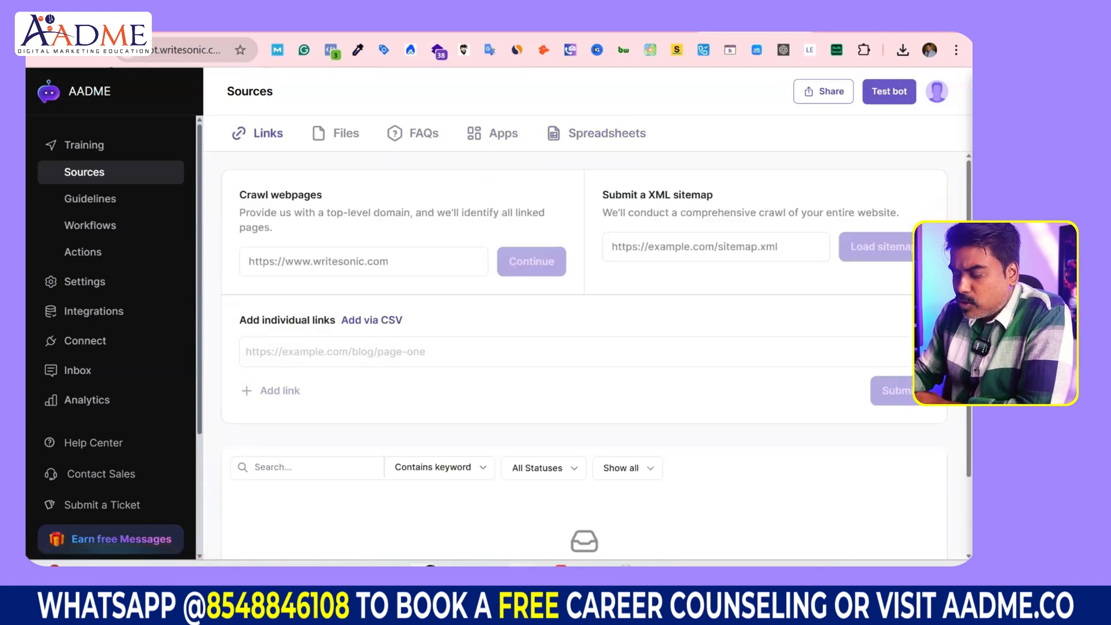
left_click(549, 526)
left_click_drag(484, 316, 234, 313)
key("ctrl+c")
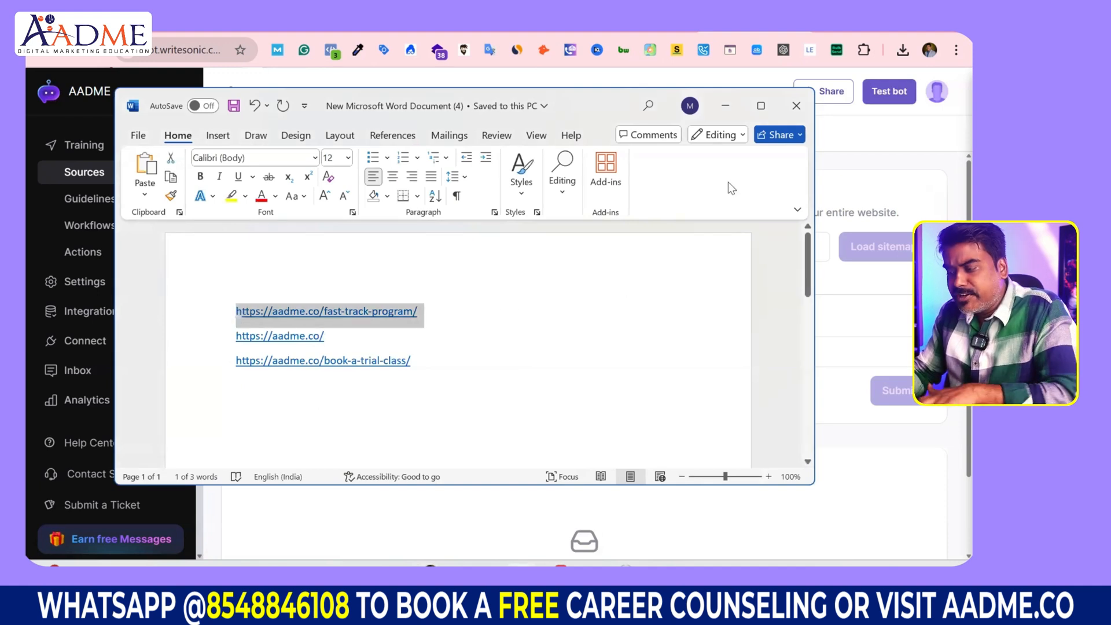
left_click(726, 106)
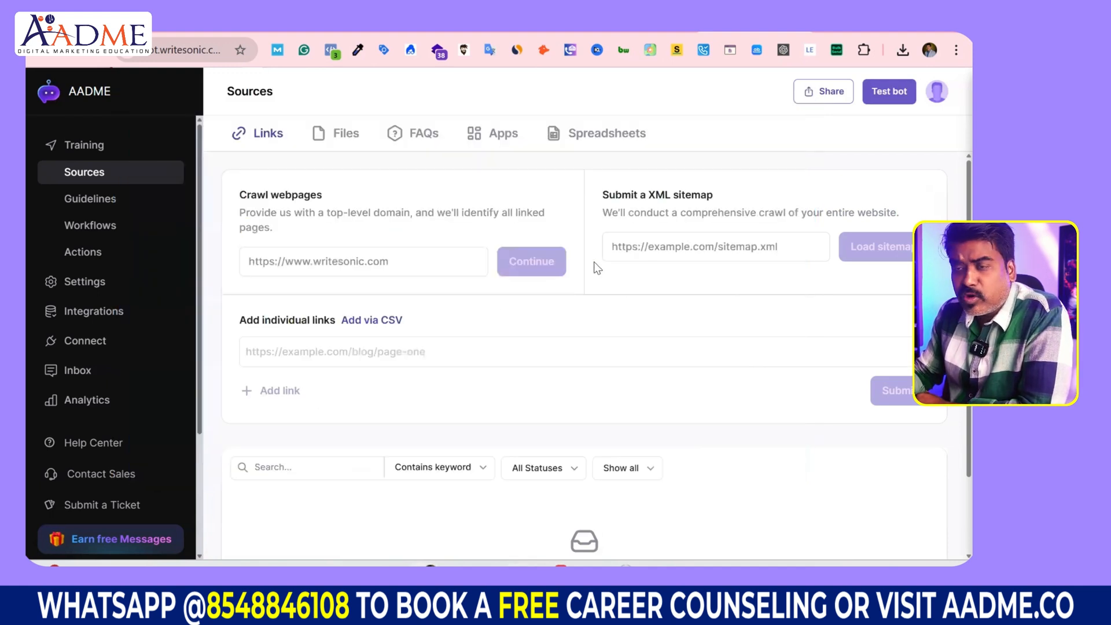
left_click(340, 257)
key("ctrl+v")
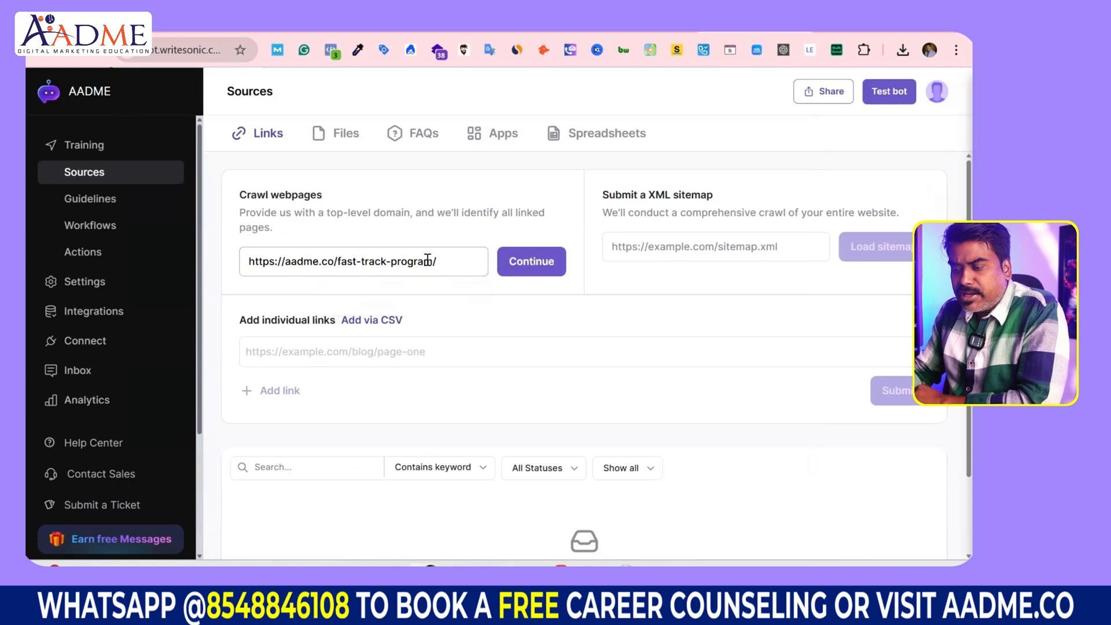
left_click(541, 266)
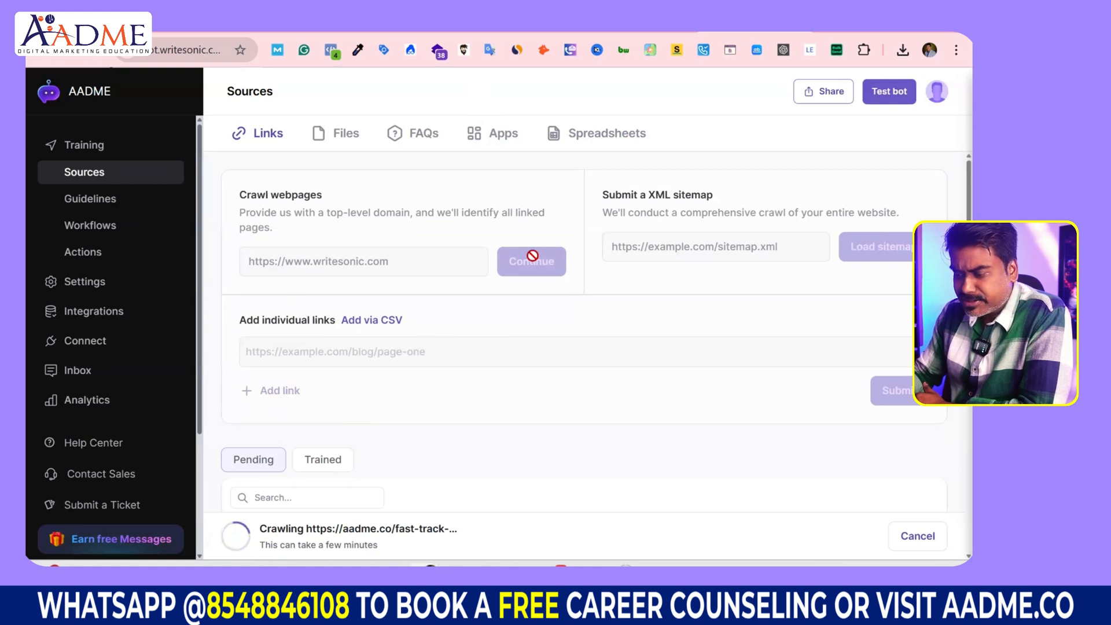
scroll(519, 350, "down", 3)
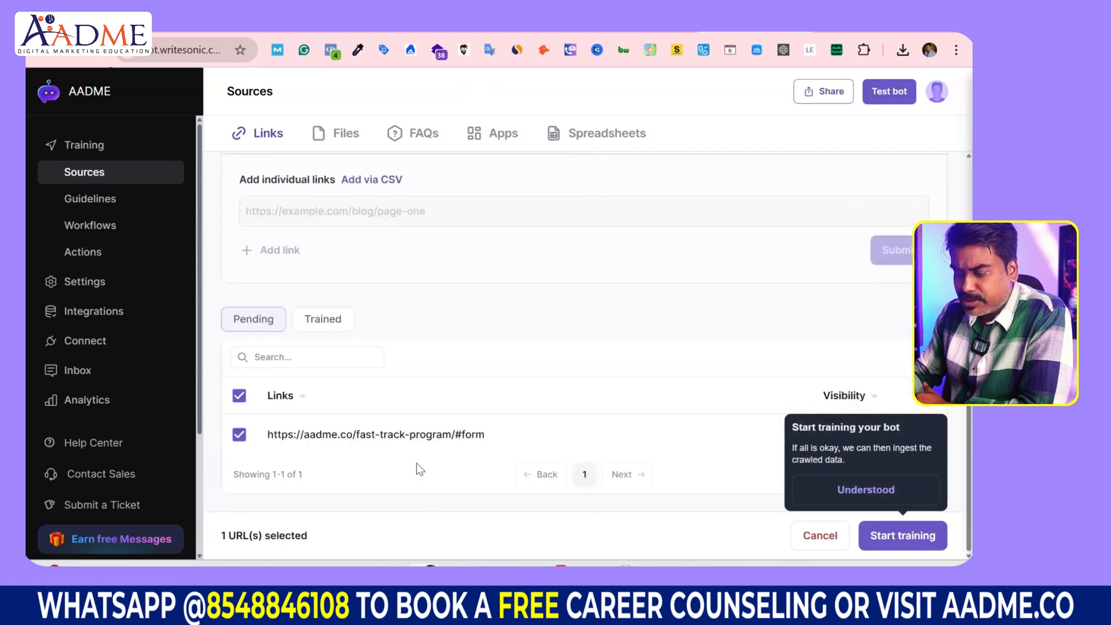
Step: Dismiss the 'Understood' start-training tip
left_click_drag(916, 448, 793, 449)
left_click(696, 495)
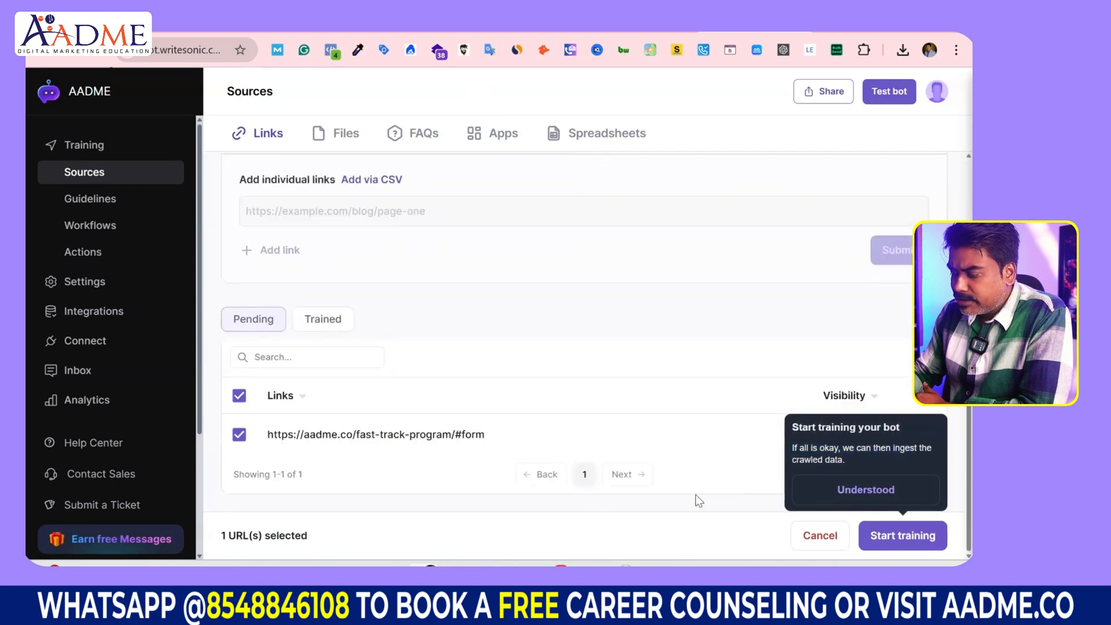
left_click(866, 489)
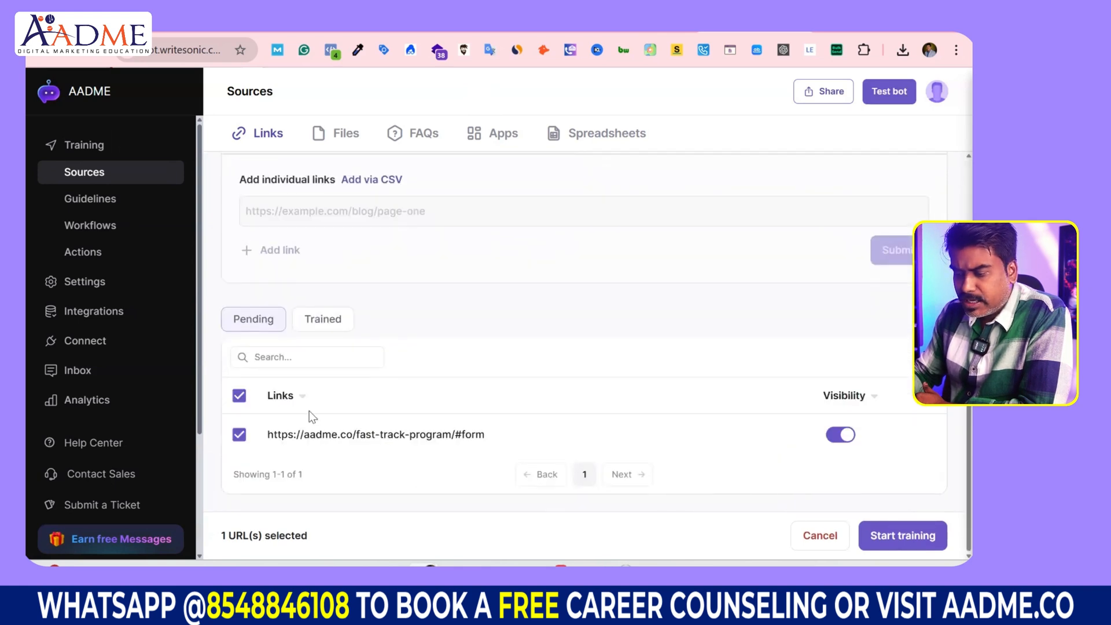
scroll(322, 417, "up", 3)
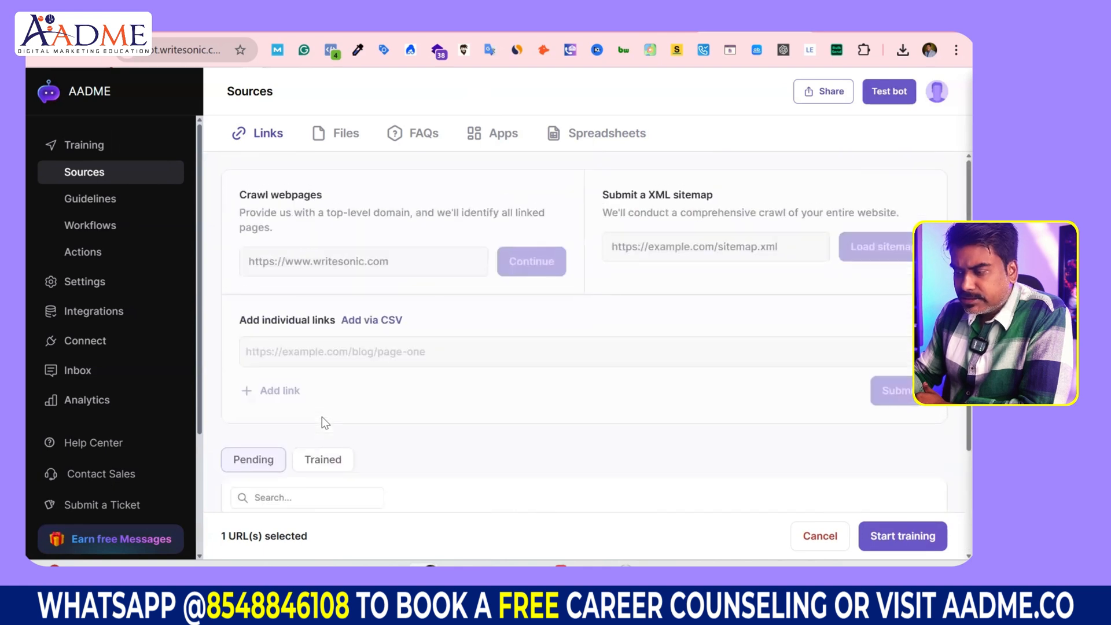
scroll(598, 408, "down", 3)
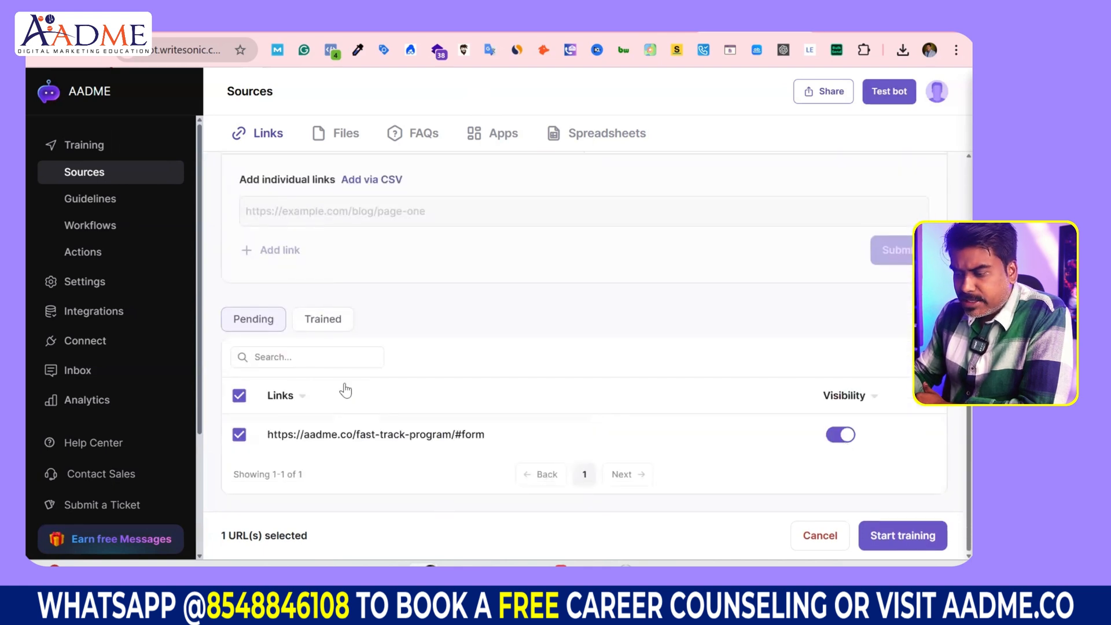
Step: Check the Pending and Trained tabs, then train the bot on the fast-track-program link
left_click(324, 319)
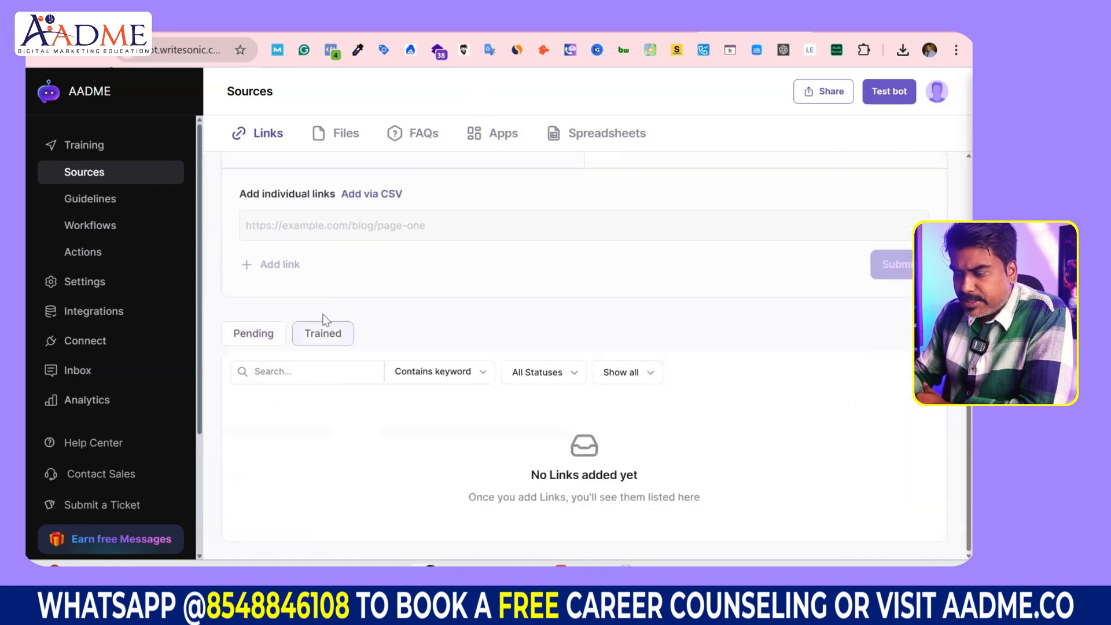
left_click(263, 339)
left_click(340, 350)
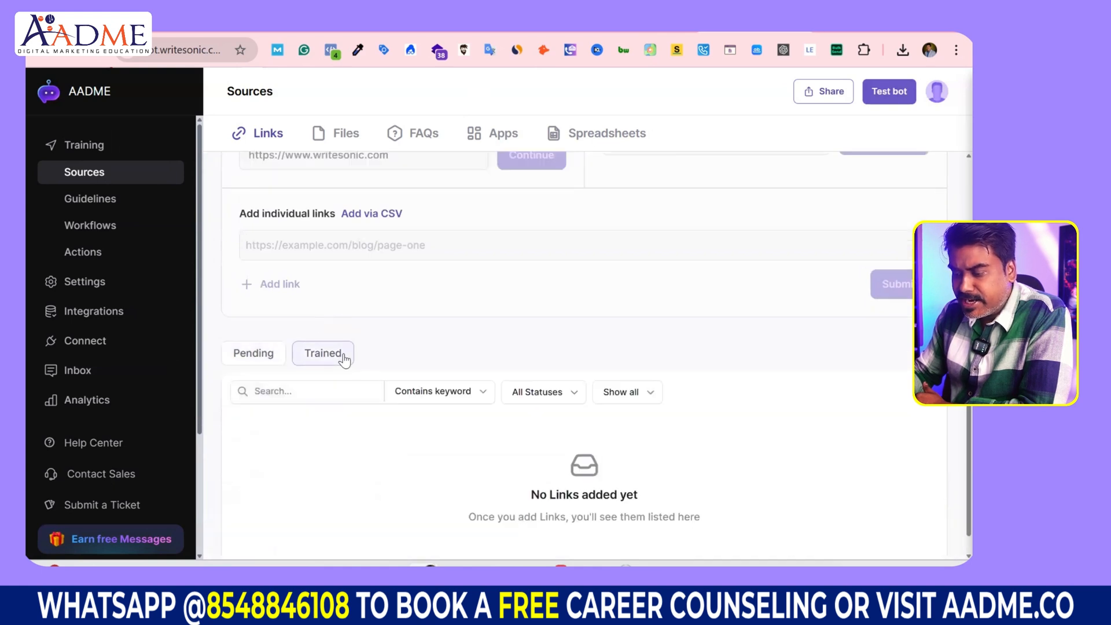
left_click(247, 336)
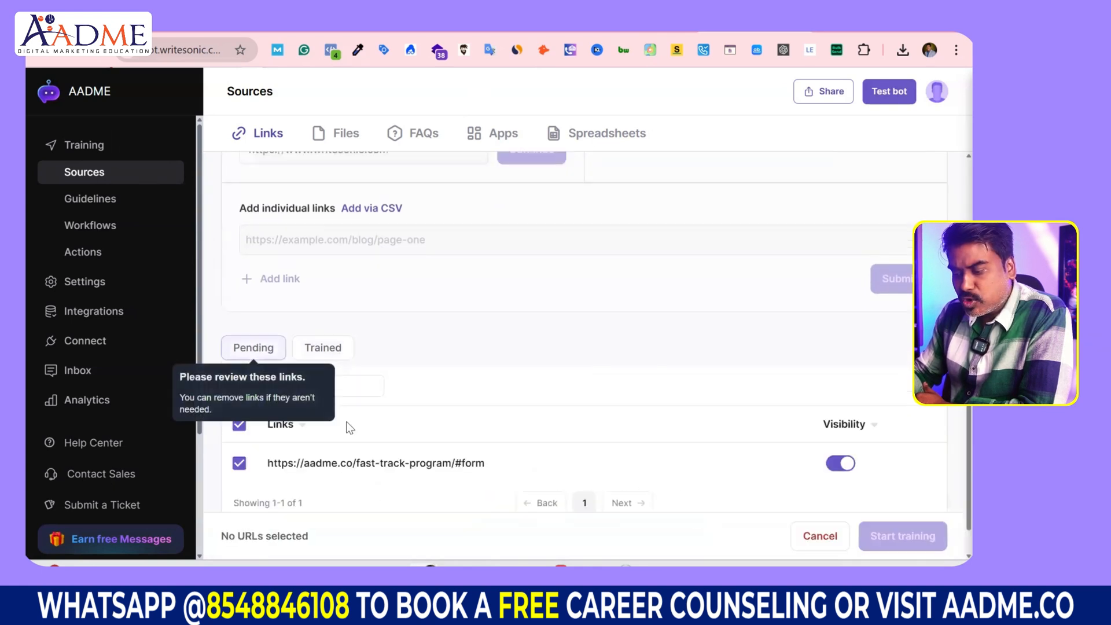
scroll(550, 480, "down", 1)
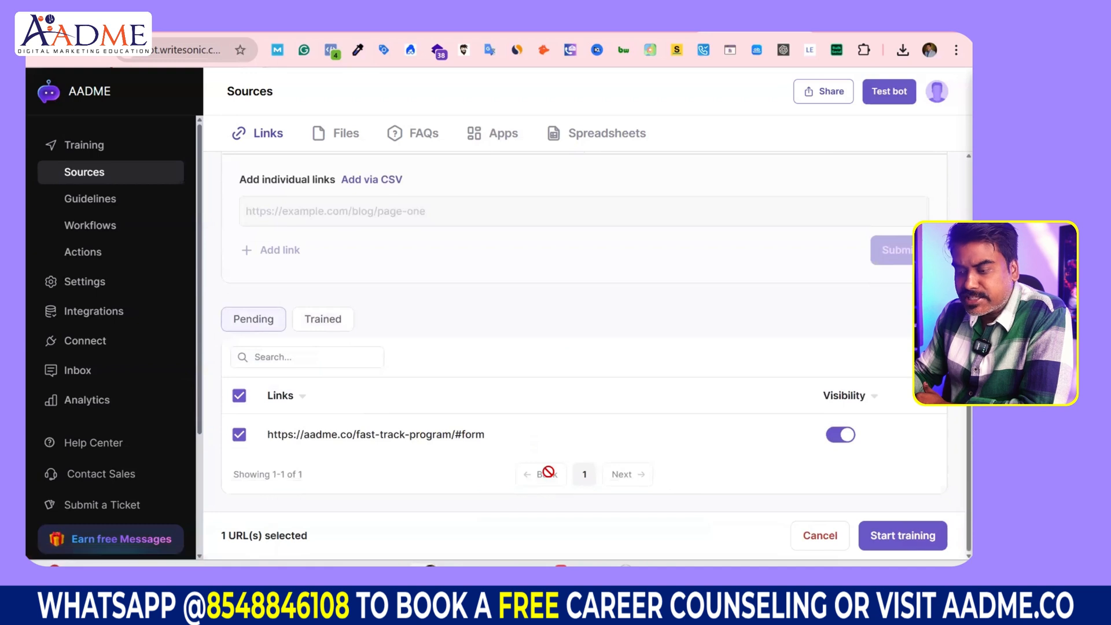
scroll(549, 472, "up", 1)
scroll(548, 474, "down", 1)
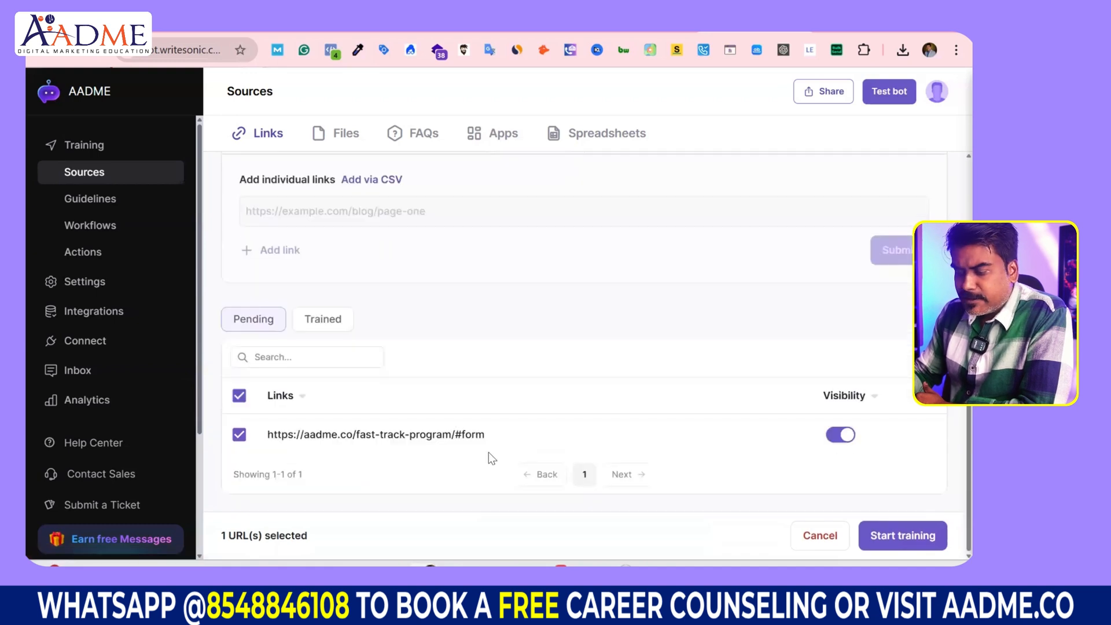
left_click(922, 547)
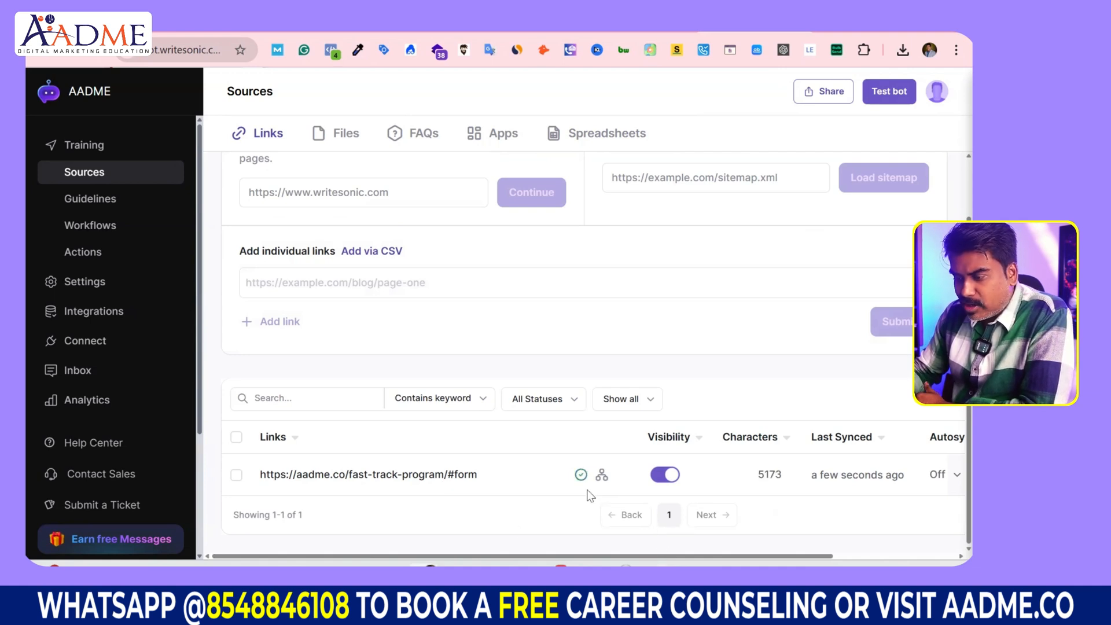
Step: Tick and untick the trained aadme.co link, then switch to the Files upload sources
scroll(590, 495, "up", 2)
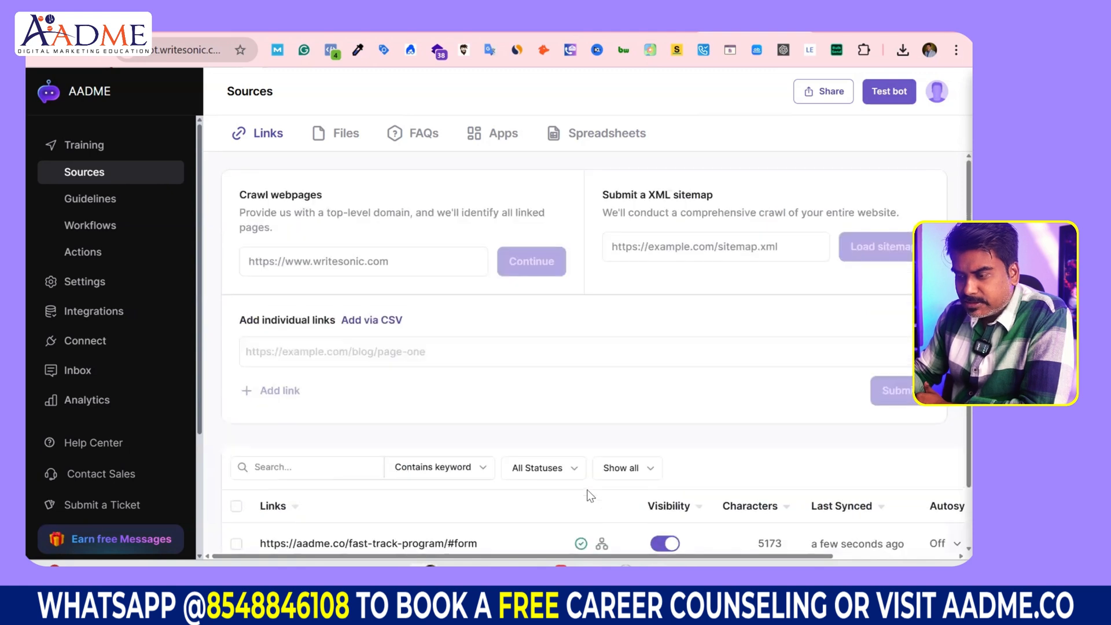
scroll(590, 495, "down", 2)
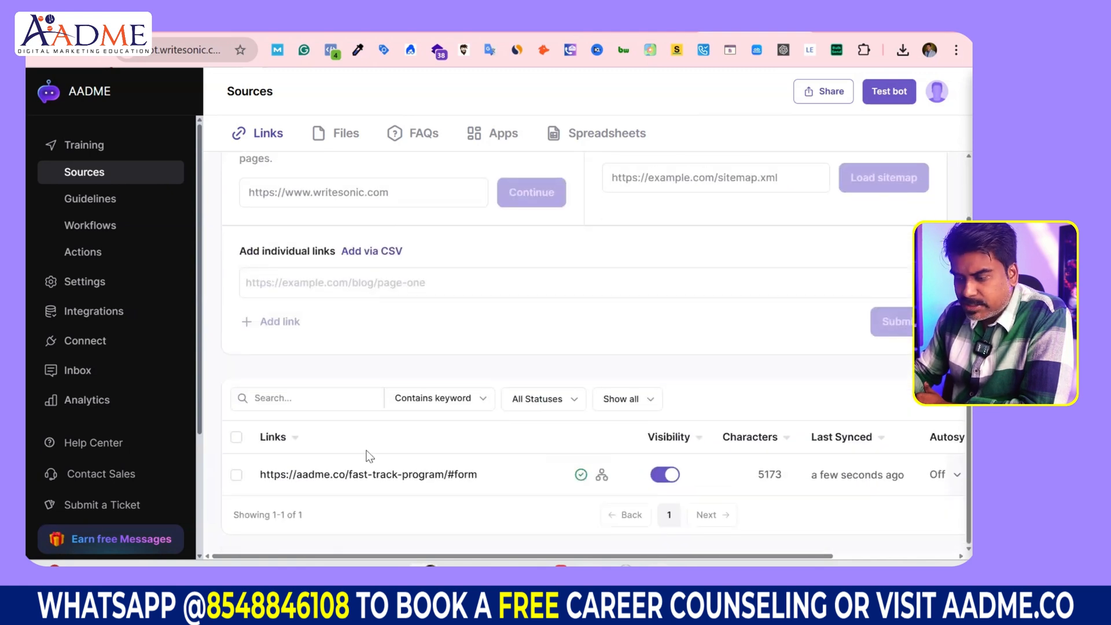
left_click(236, 475)
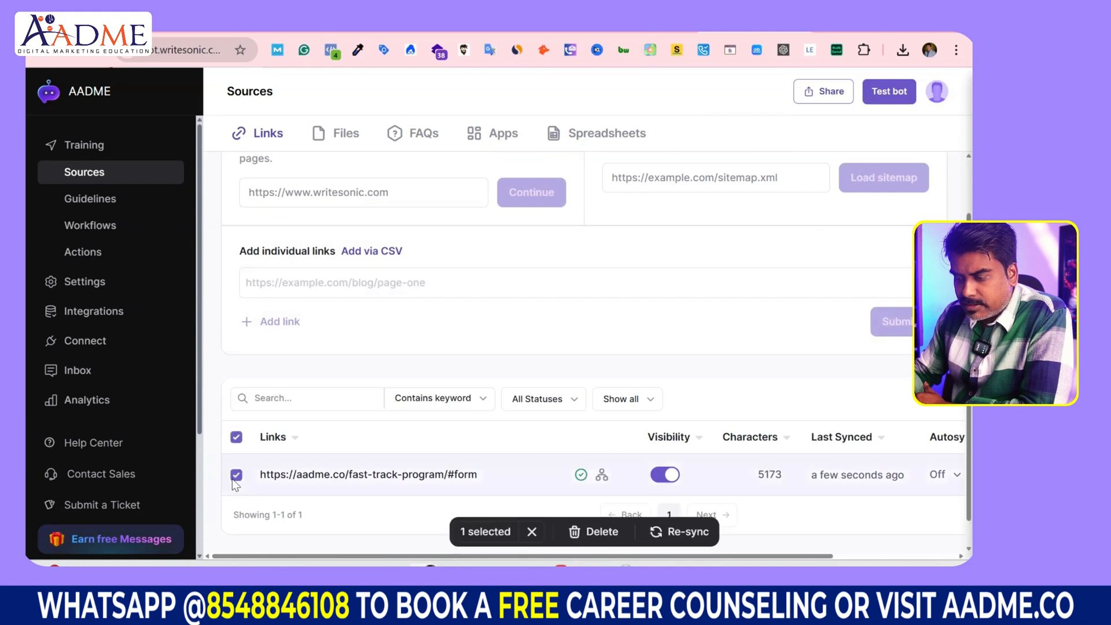
left_click(235, 476)
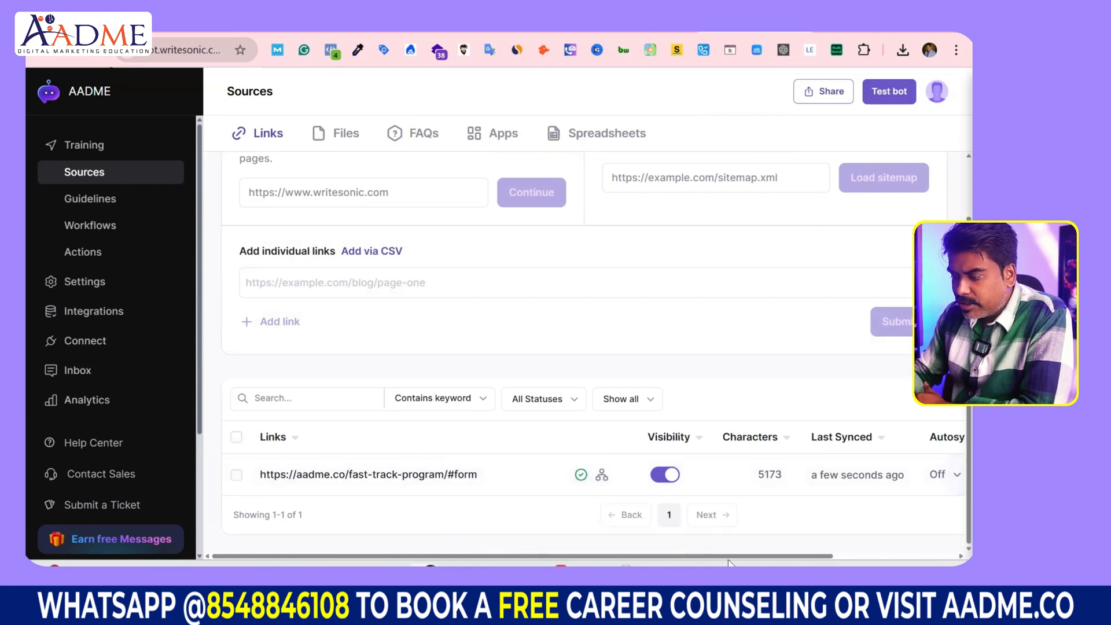
left_click_drag(722, 557, 552, 482)
left_click(339, 134)
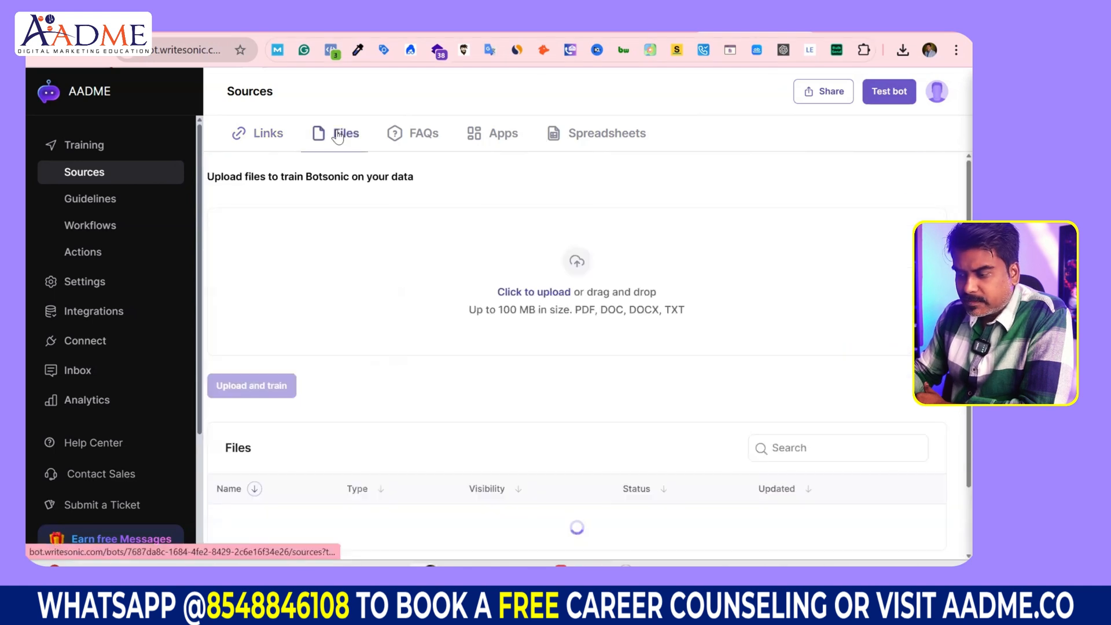
Step: Upload the Advanced-Diploma PDF brochure from the Desktop and train the bot on it
left_click(262, 136)
scroll(401, 303, "down", 2)
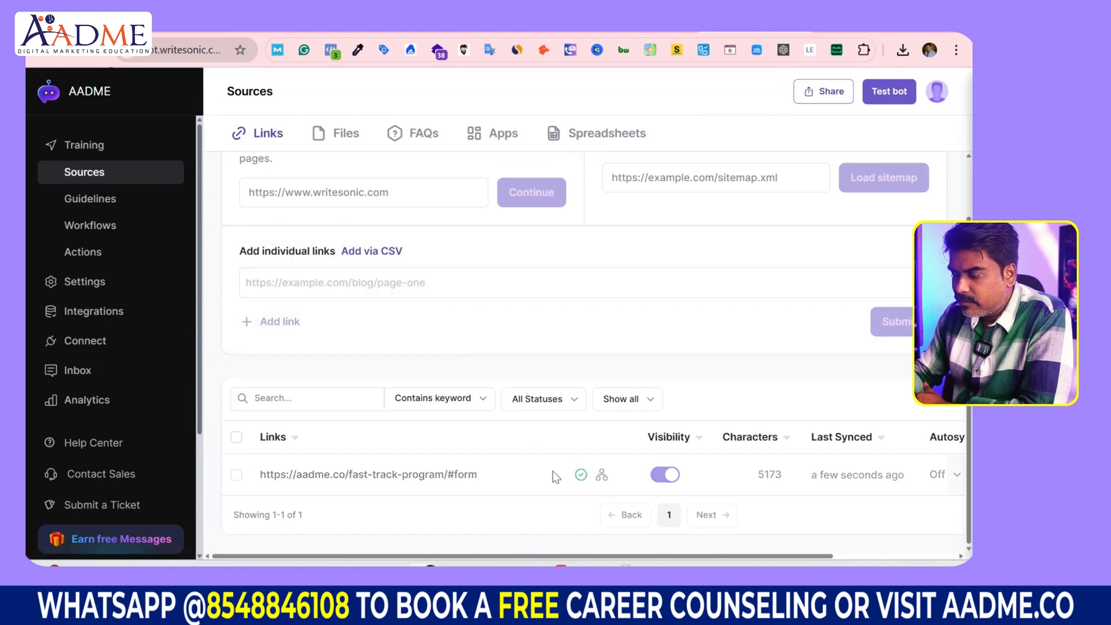
left_click(347, 136)
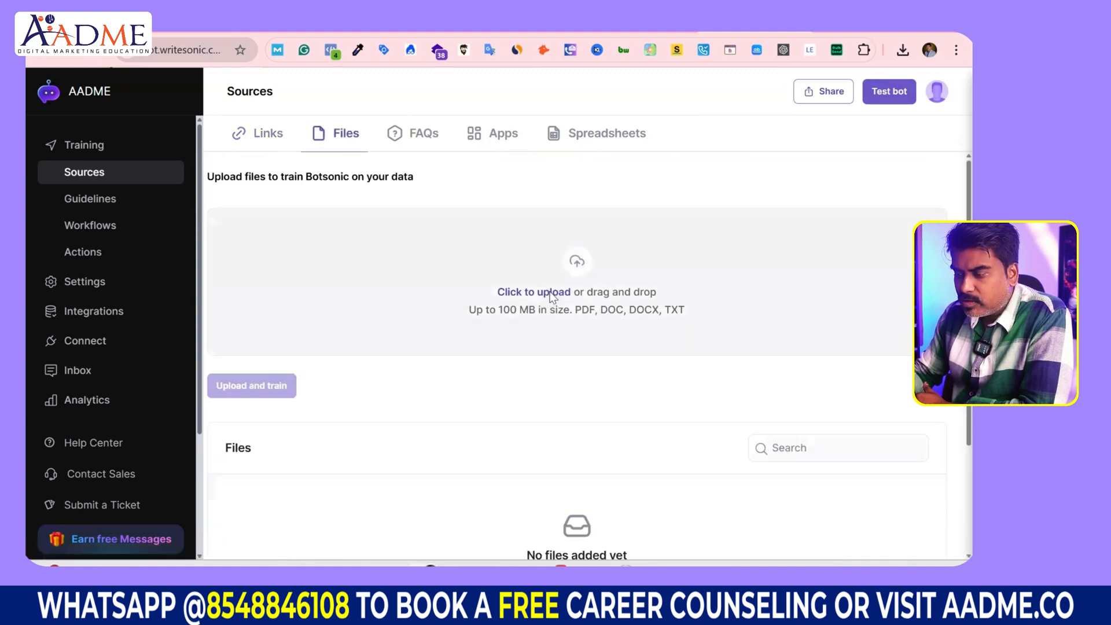
left_click(553, 298)
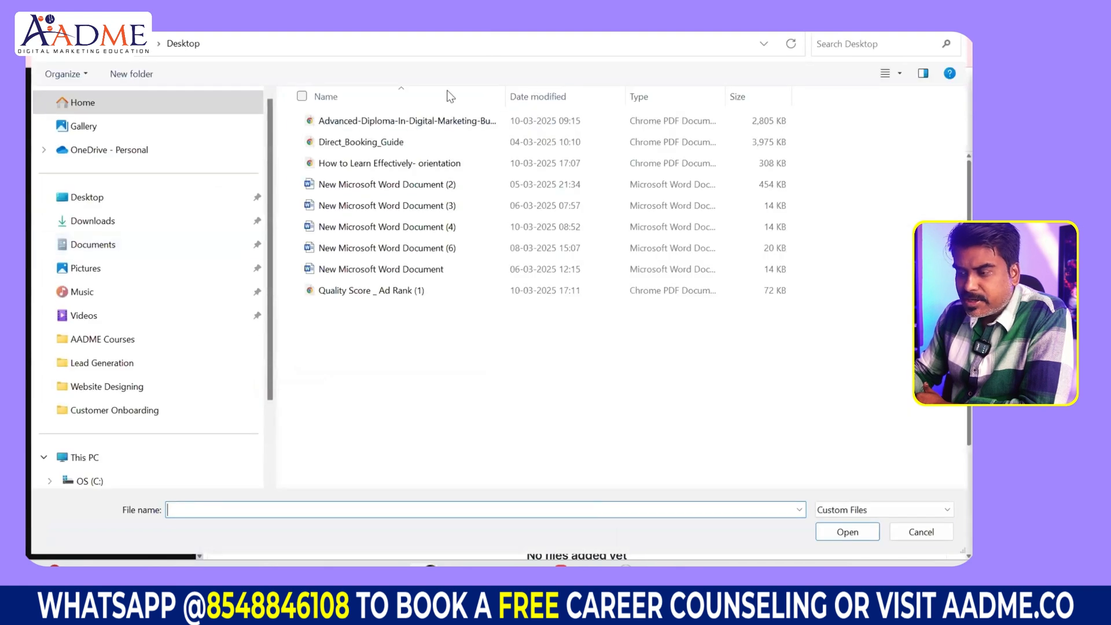
left_click(449, 120)
left_click(826, 533)
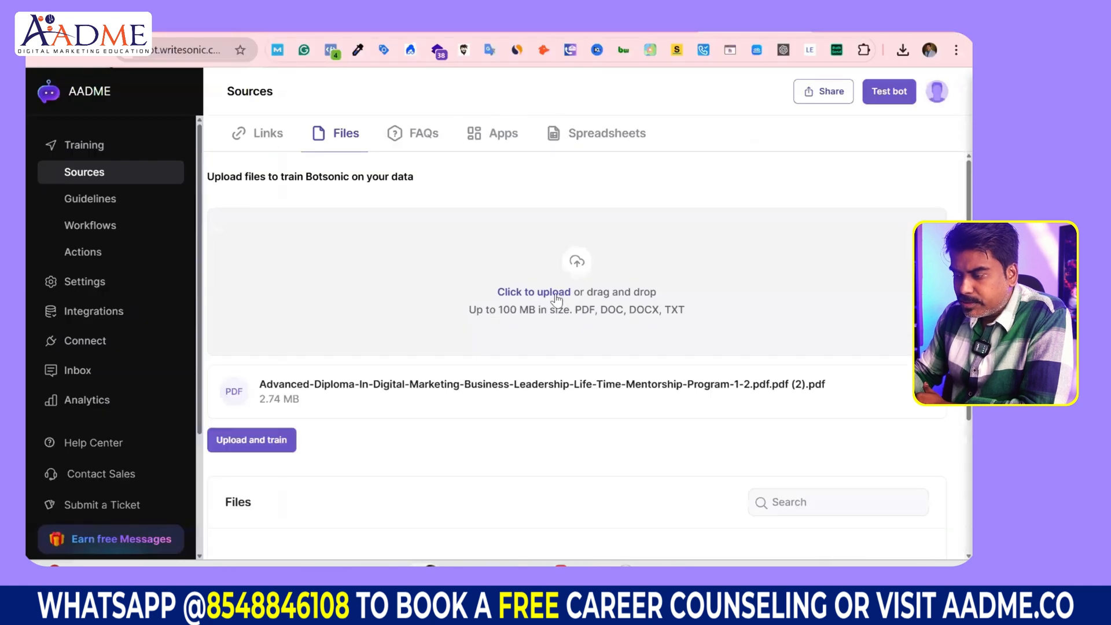
scroll(286, 318, "down", 3)
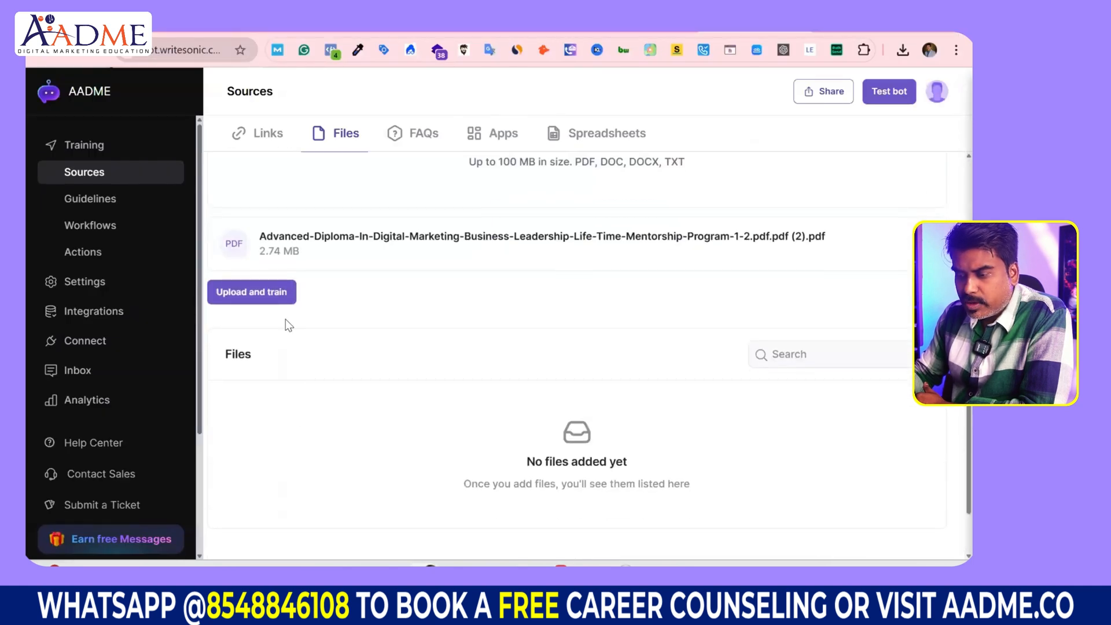
left_click_drag(846, 239, 284, 234)
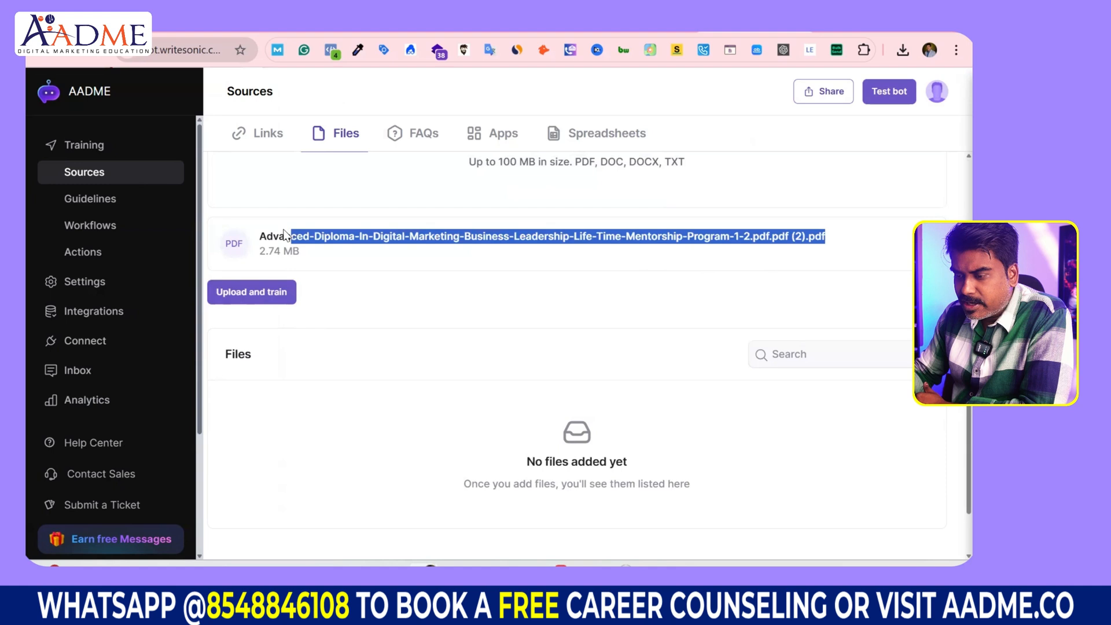
left_click(263, 287)
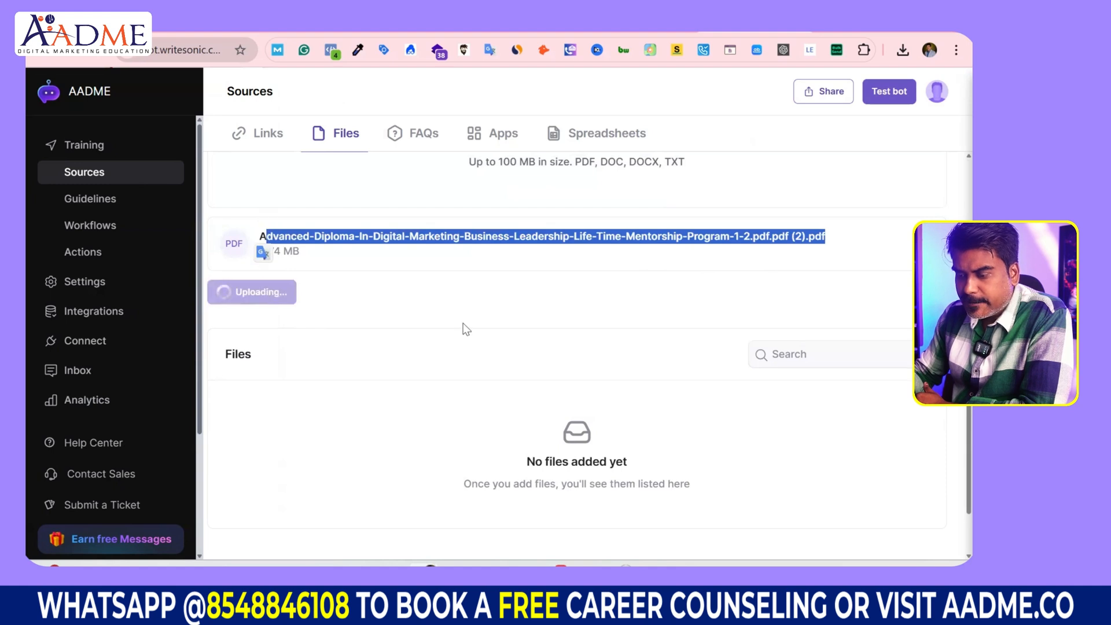
scroll(467, 329, "up", 1)
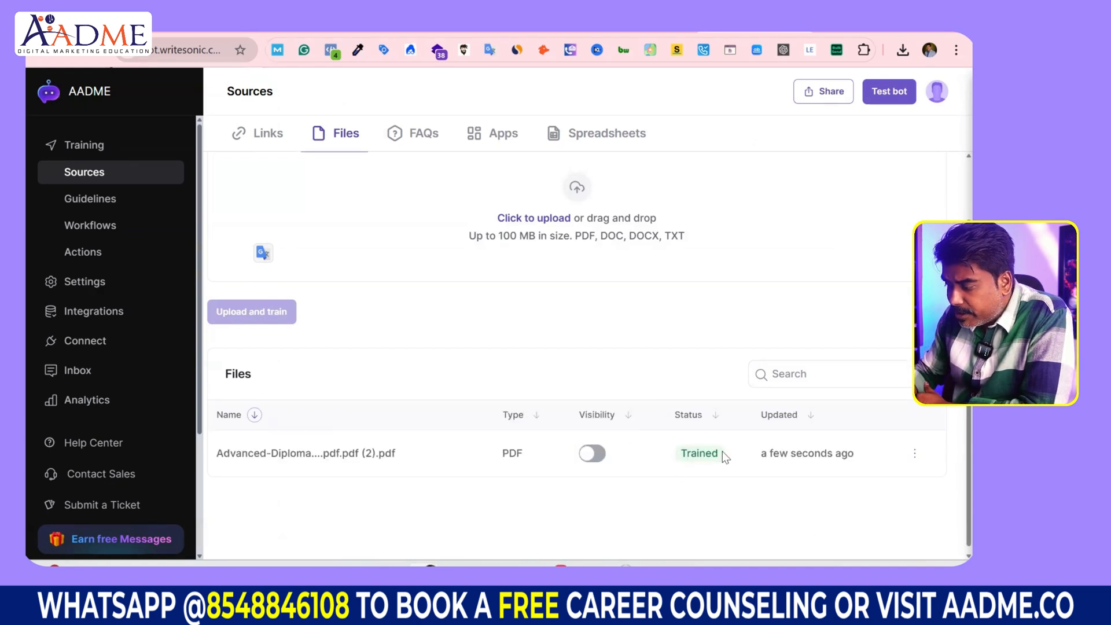
Step: Confirm the PDF reads Trained, then review the aadme.co link (5173 characters) in Links
left_click_drag(677, 460, 720, 457)
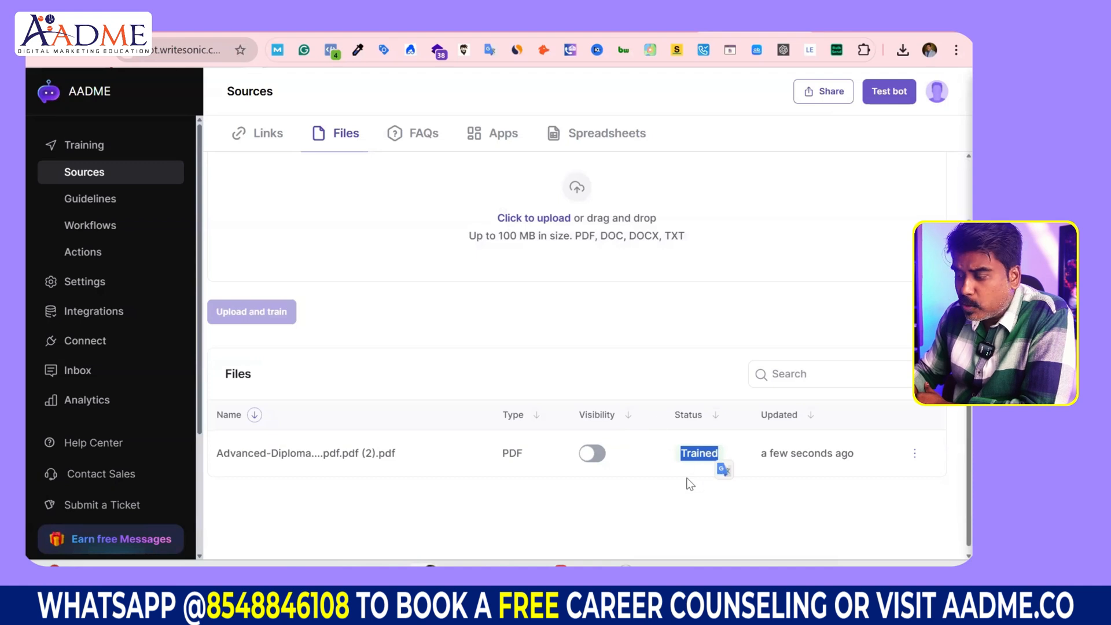
left_click(269, 138)
scroll(471, 411, "down", 2)
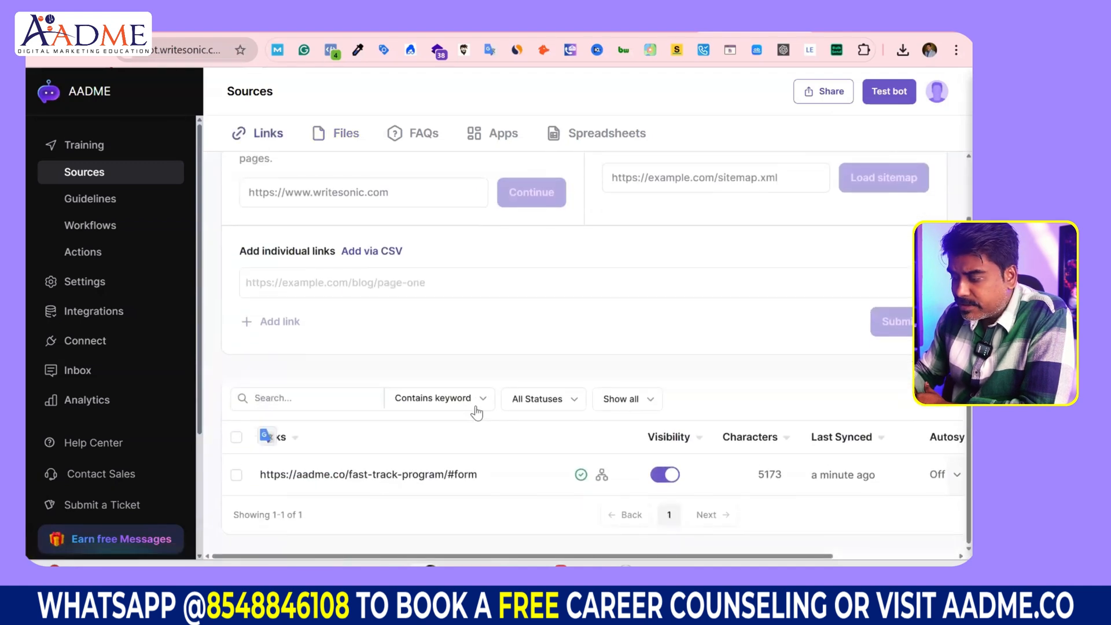
left_click_drag(662, 556, 809, 562)
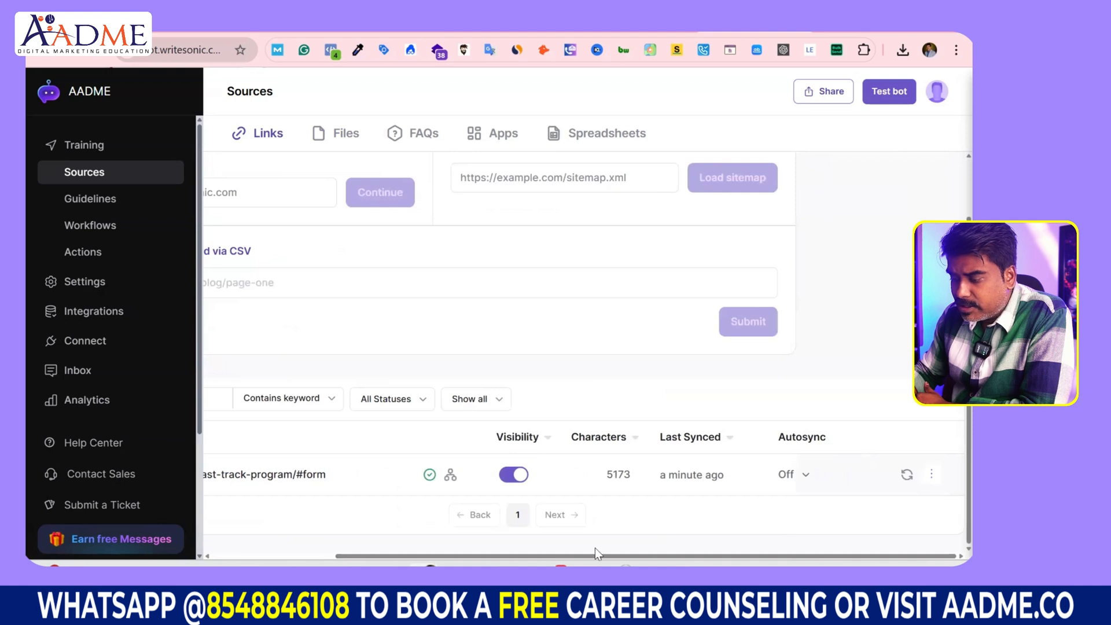
left_click_drag(521, 554, 397, 556)
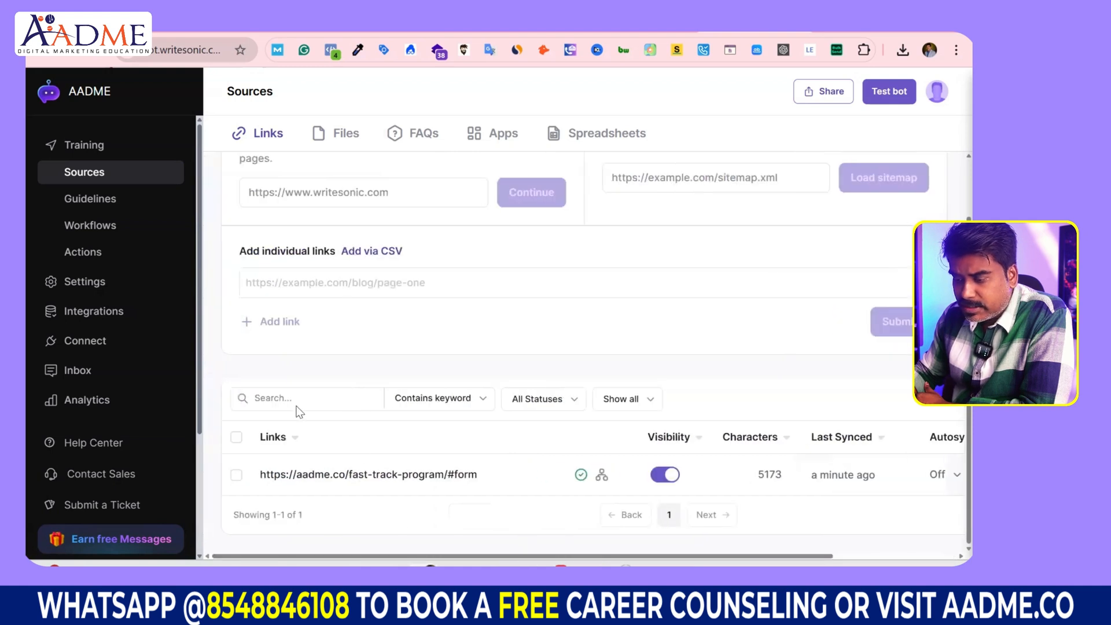
scroll(345, 352, "up", 2)
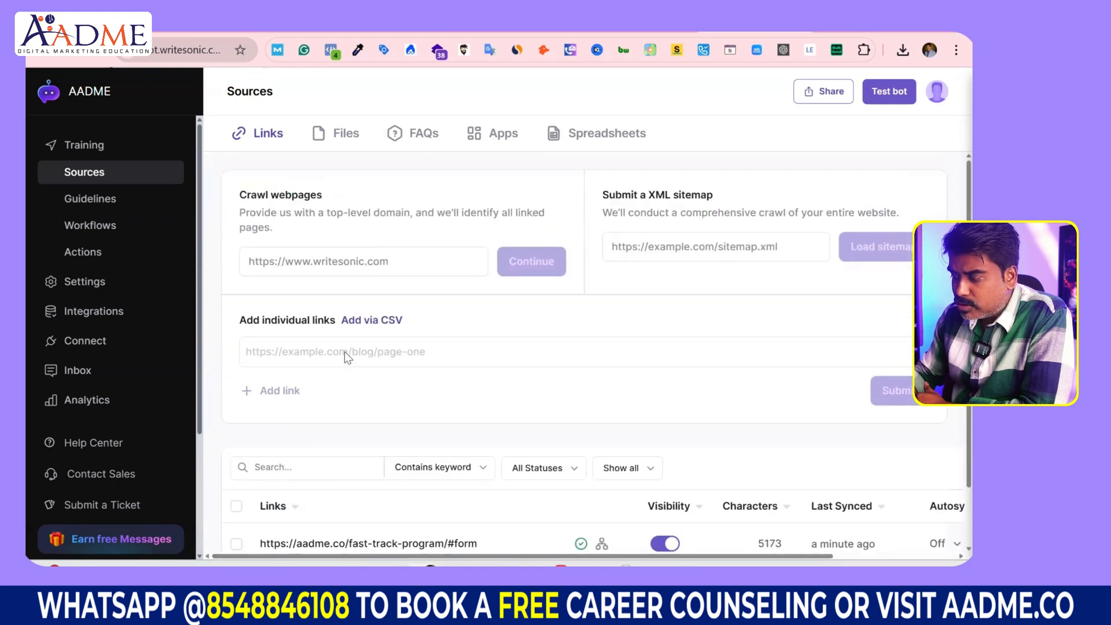
Step: Open the FAQs source, try the CSV upload, and view the empty Added FAQs list
left_click(424, 136)
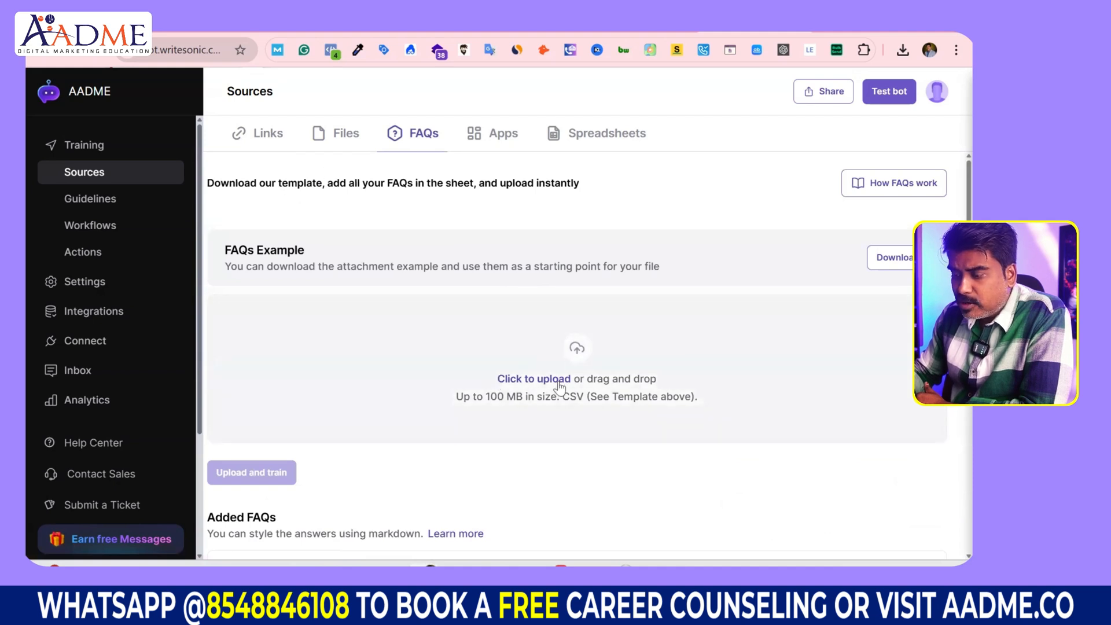
left_click(328, 455)
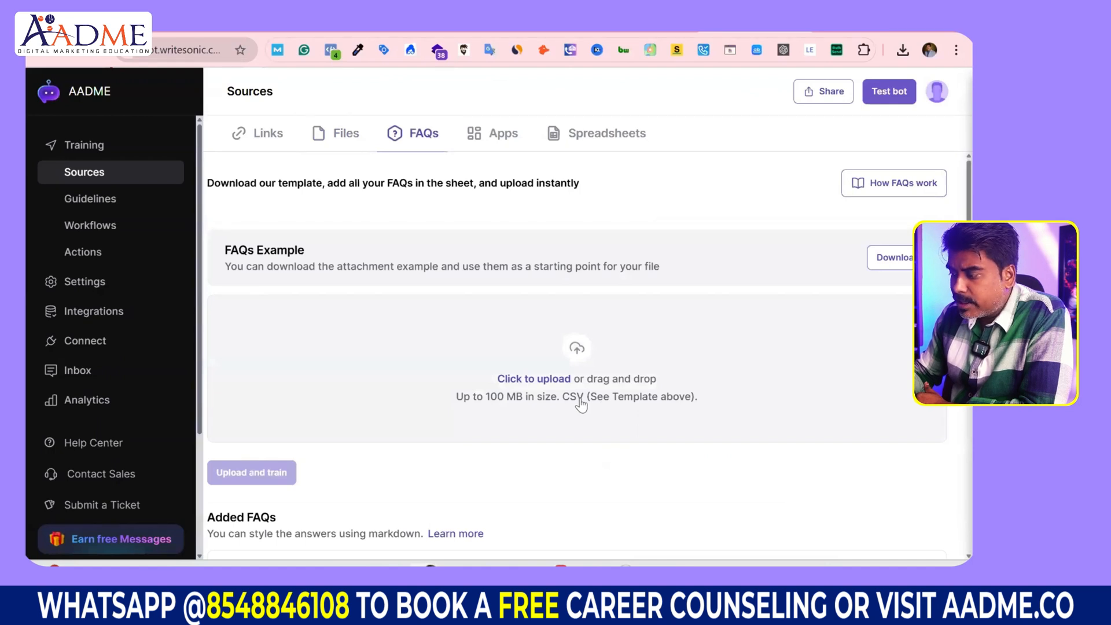
scroll(769, 234, "down", 4)
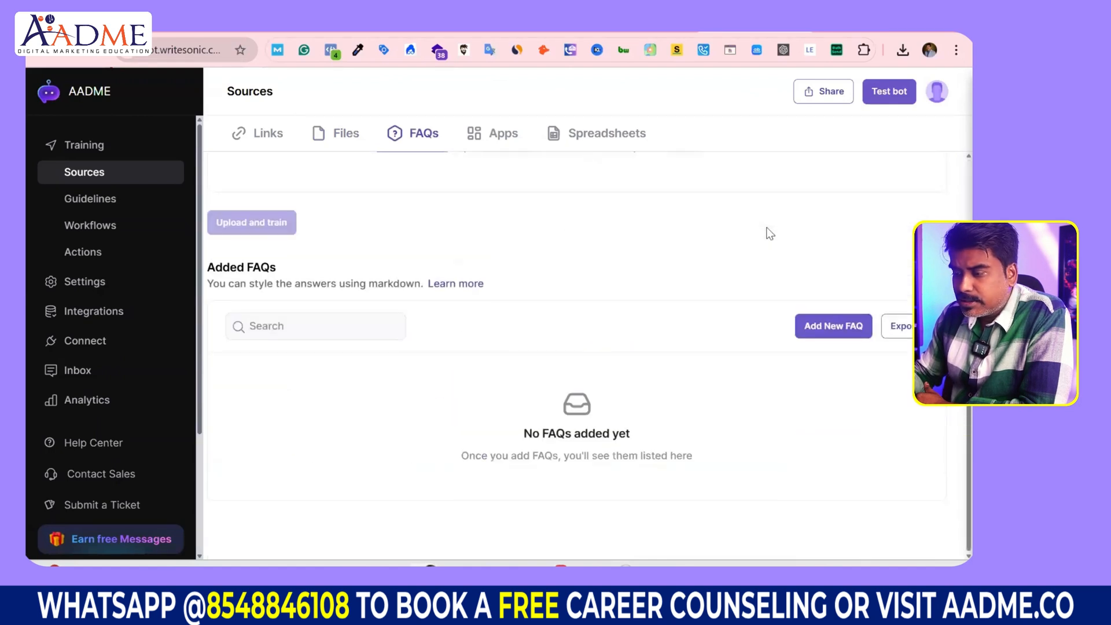
Step: Add a new FAQ with the question 'What is the Duration of the Program?'
left_click(829, 330)
left_click(396, 258)
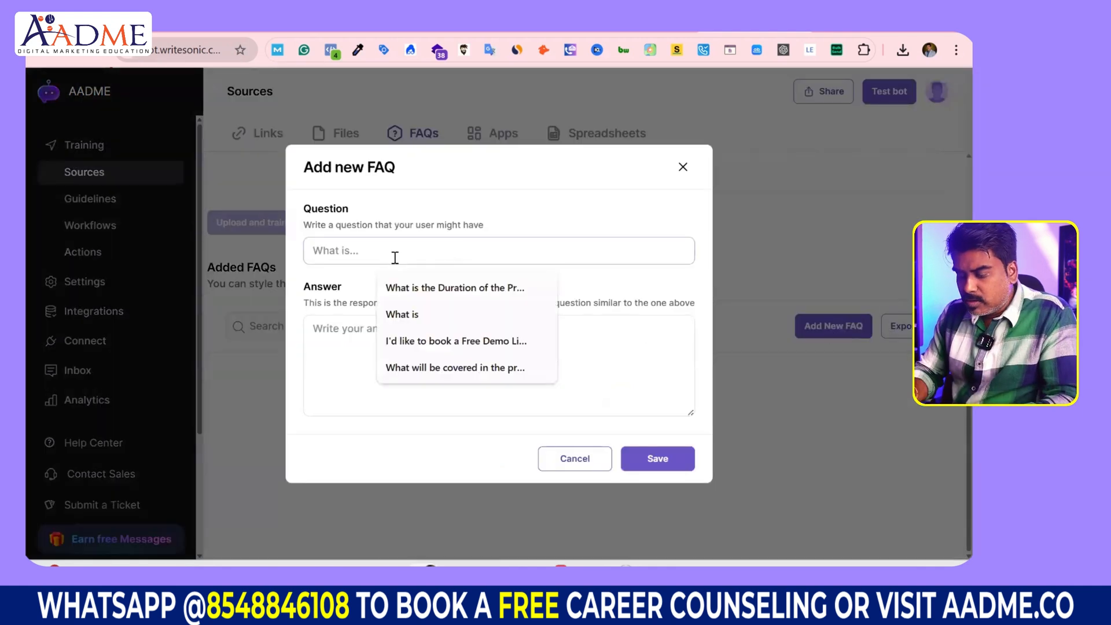
type("What is the dura")
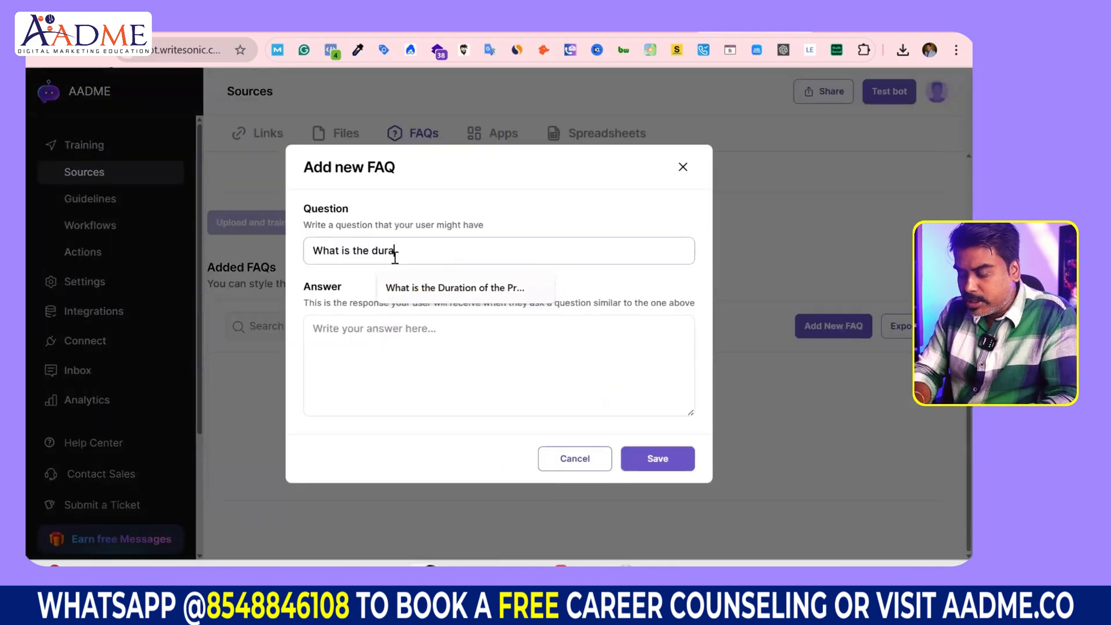
type("tion of the Program?")
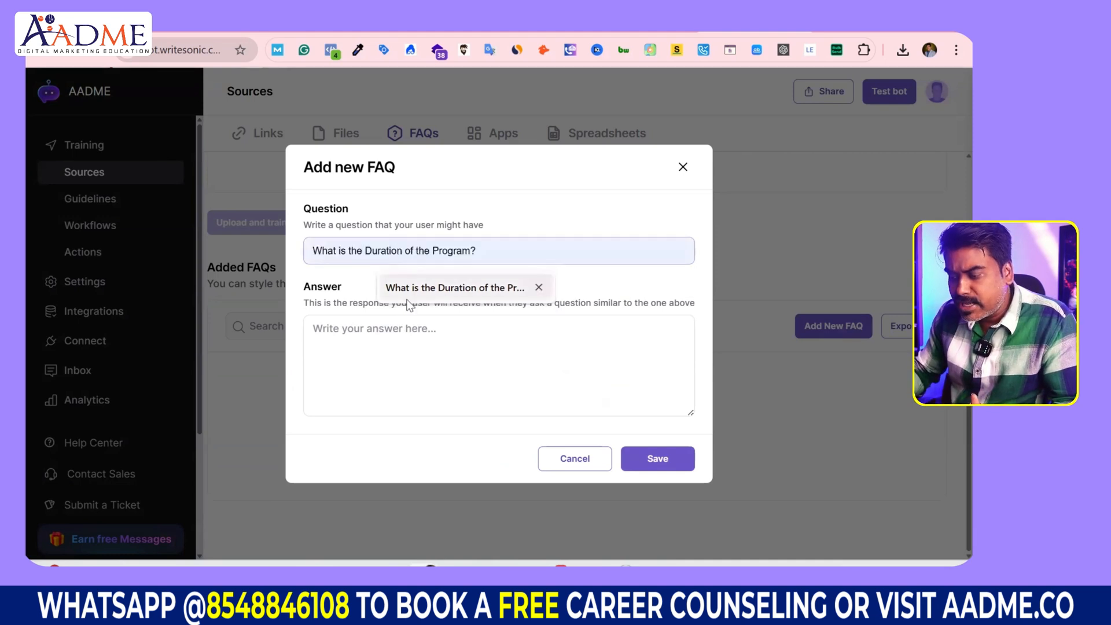
left_click(408, 295)
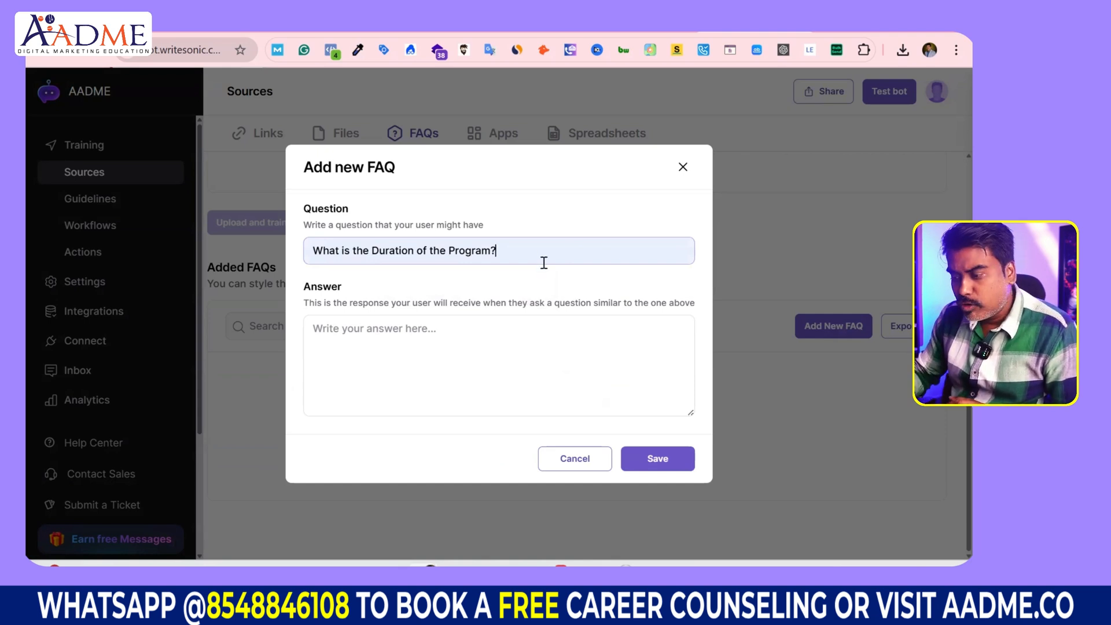
Step: Answer '8 weeks to 16 weeks' by competency and experience, mention the student success manager, and save
left_click(429, 322)
type("8 weeks to ")
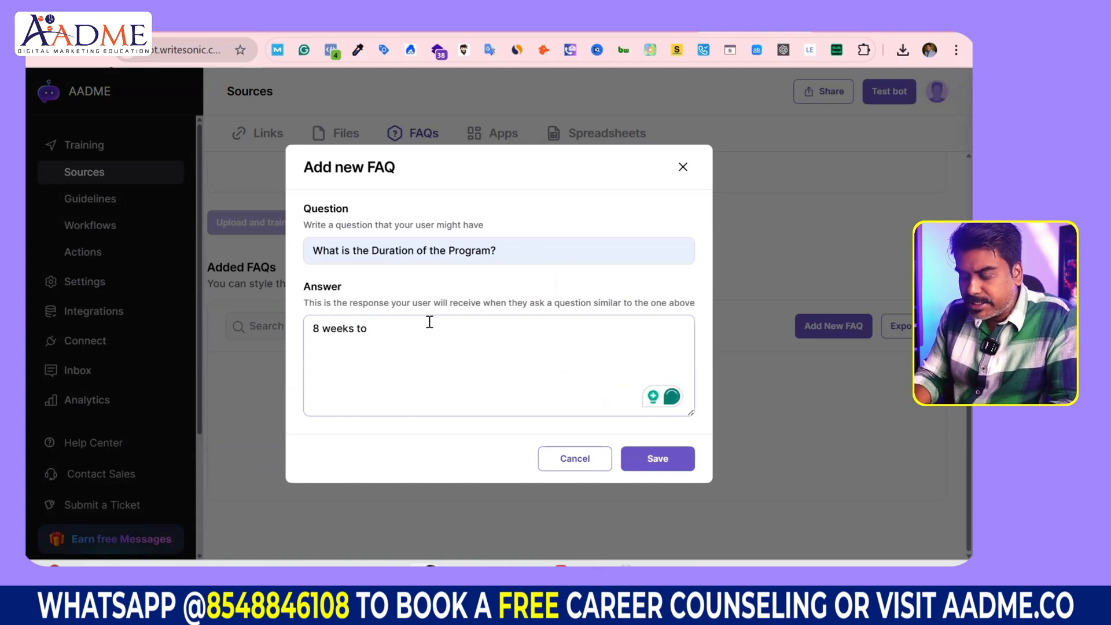
type("16 weeks")
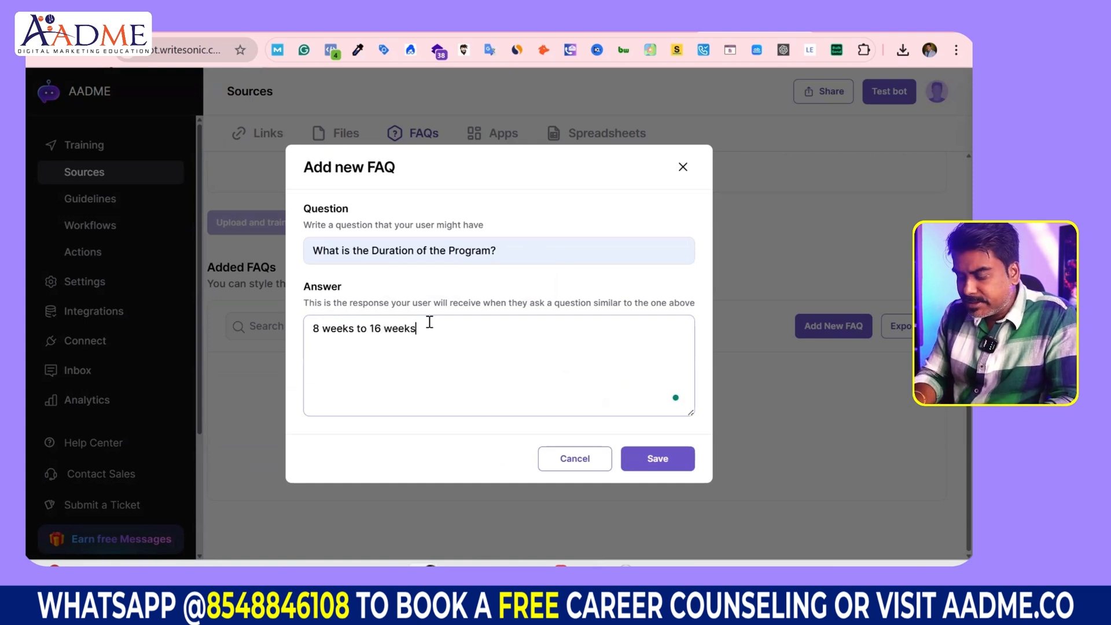
type(" based on the")
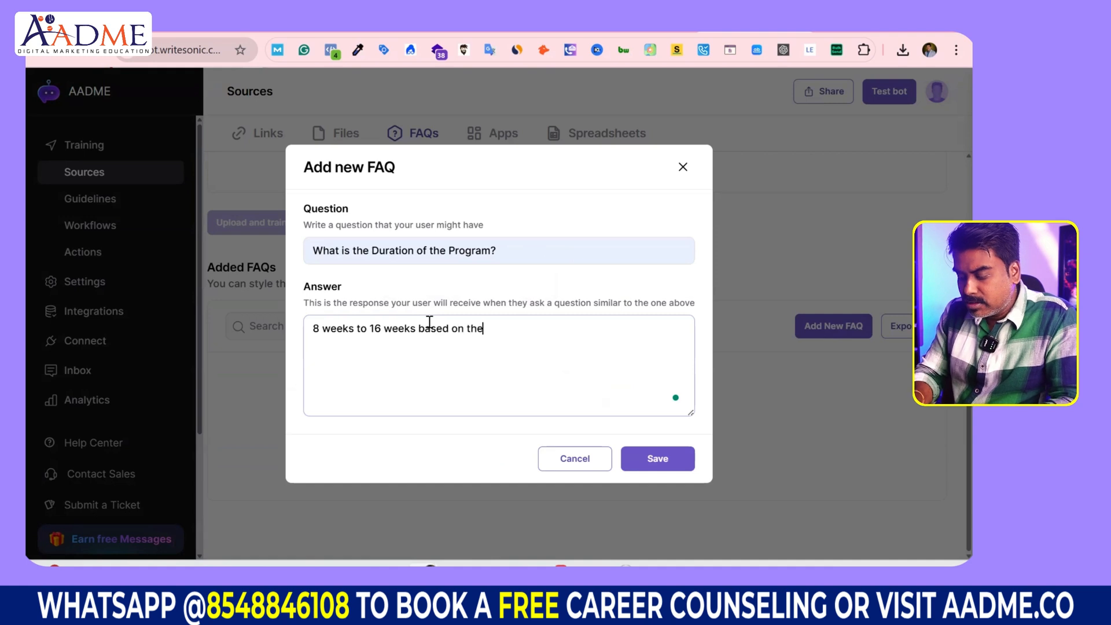
type(" competancy")
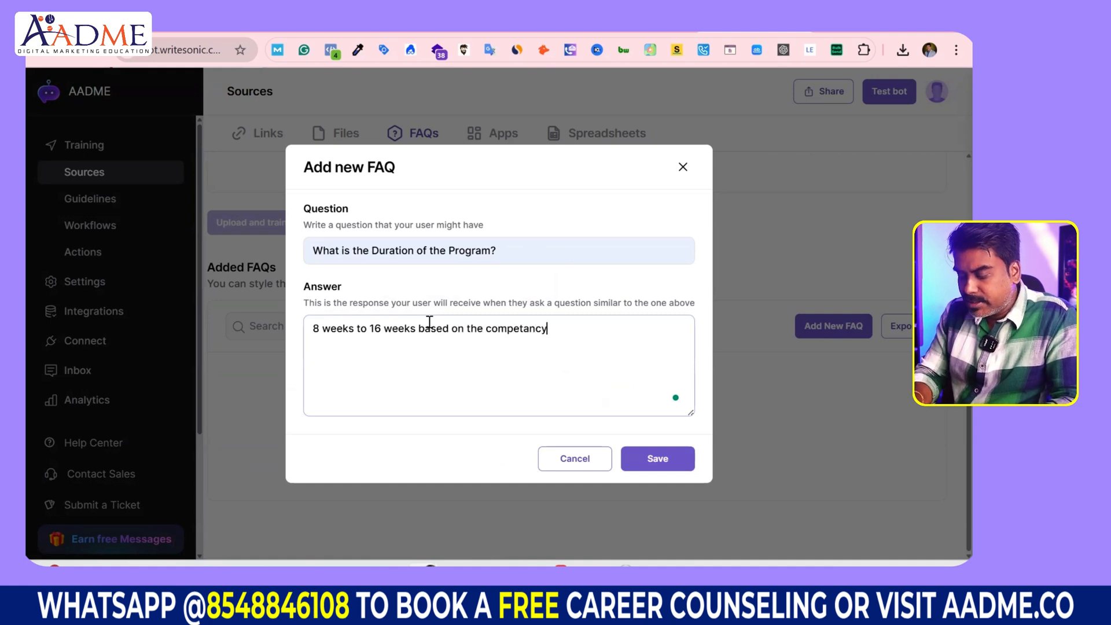
type(" and experience level of he")
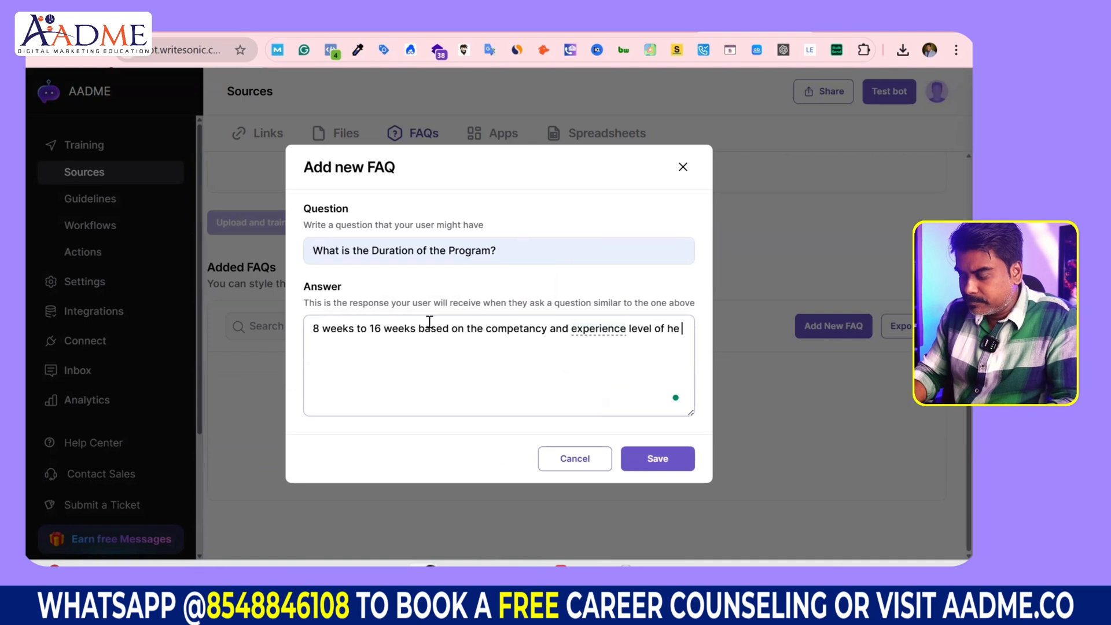
key("BackSpace")
type("the app")
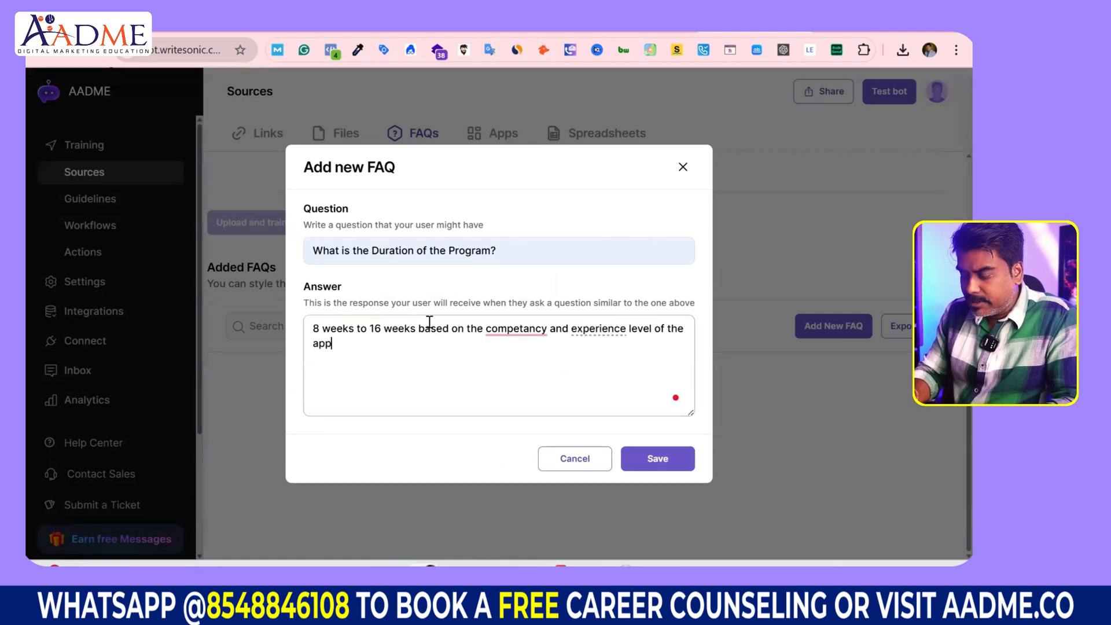
type("licant")
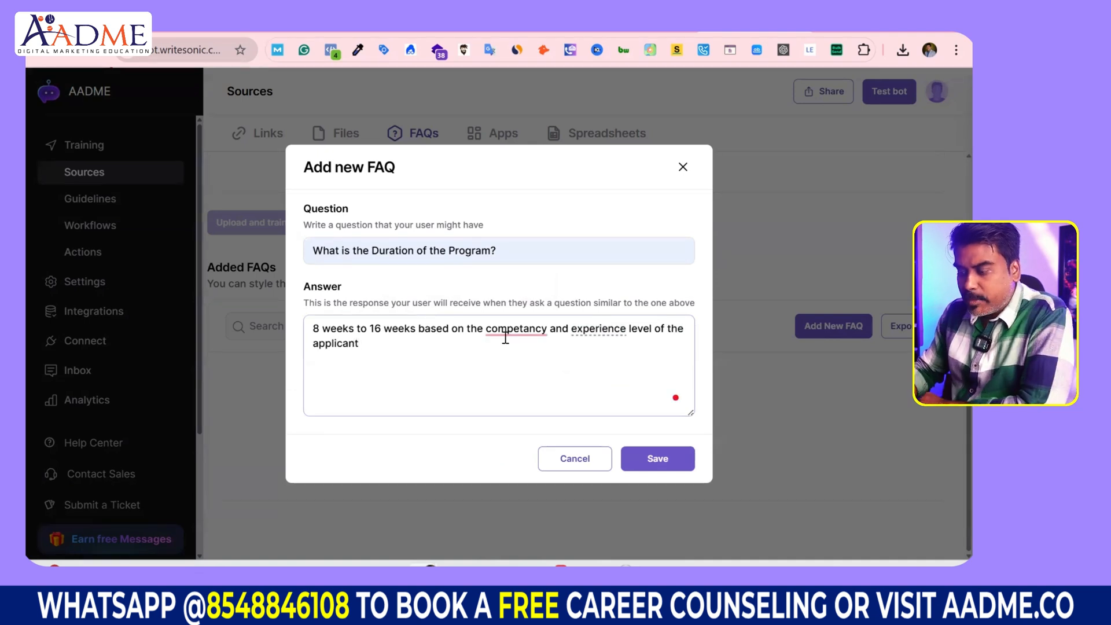
left_click(530, 328)
mouse_move(598, 330)
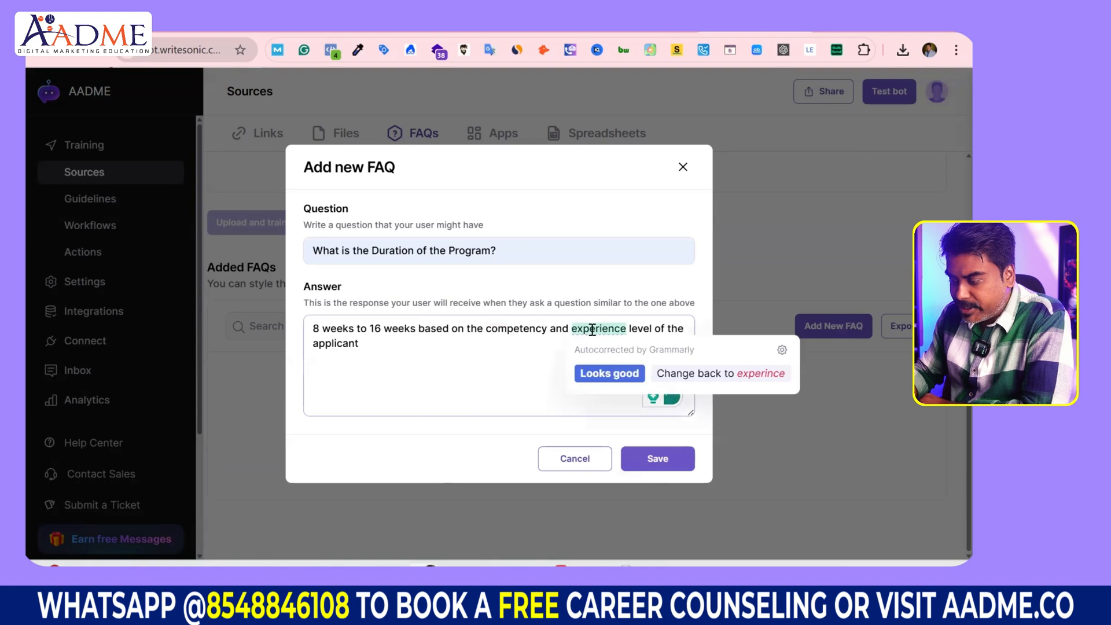
left_click(605, 376)
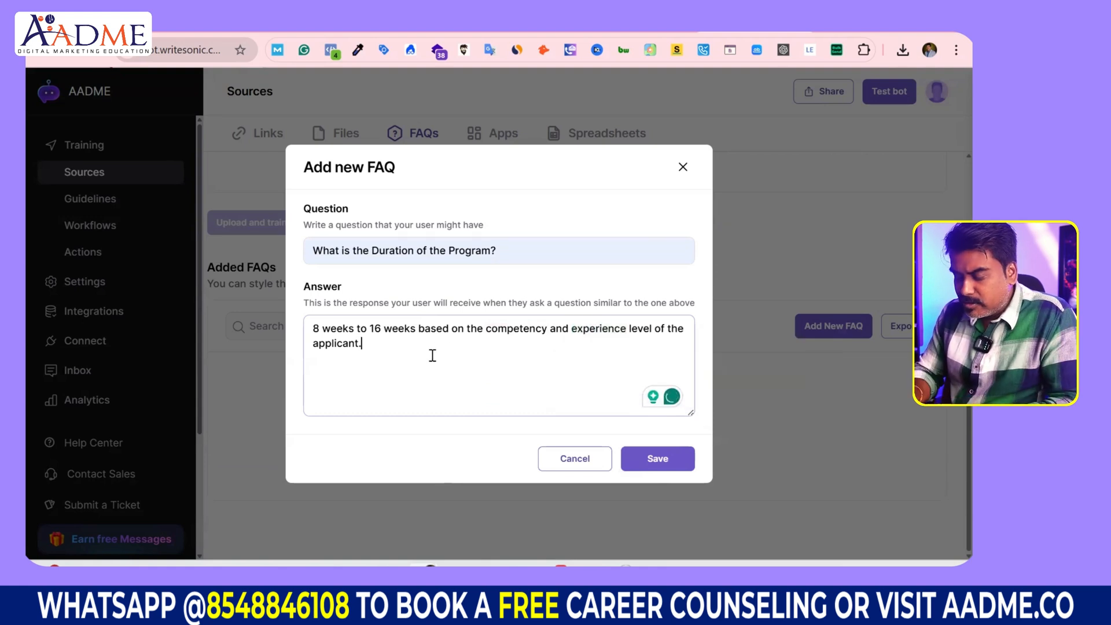
type("You can get in tou")
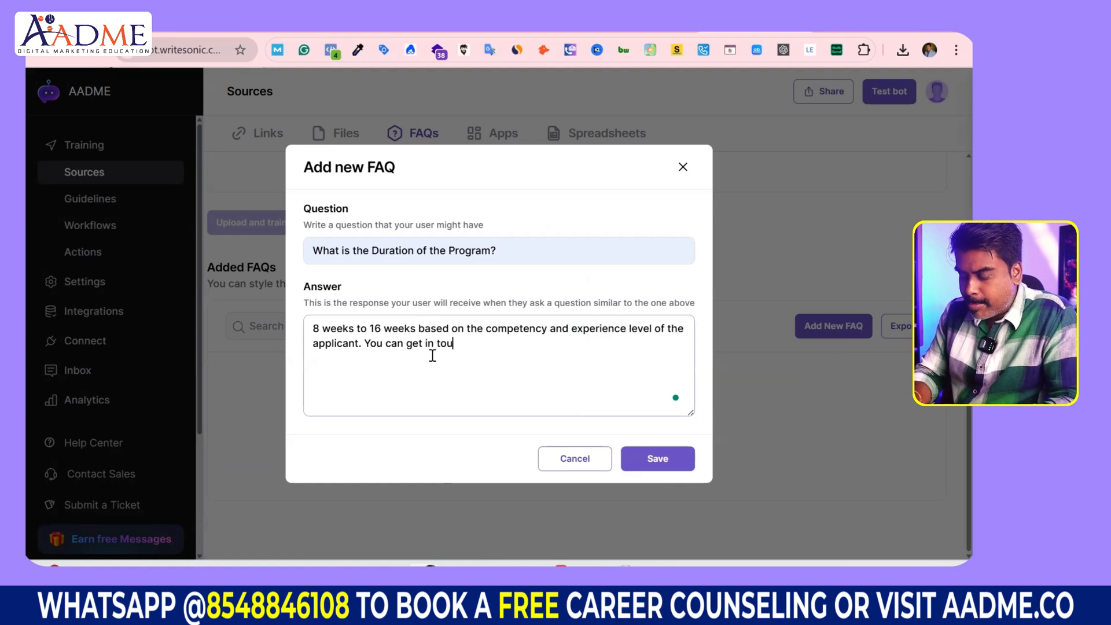
type("ch with the stu")
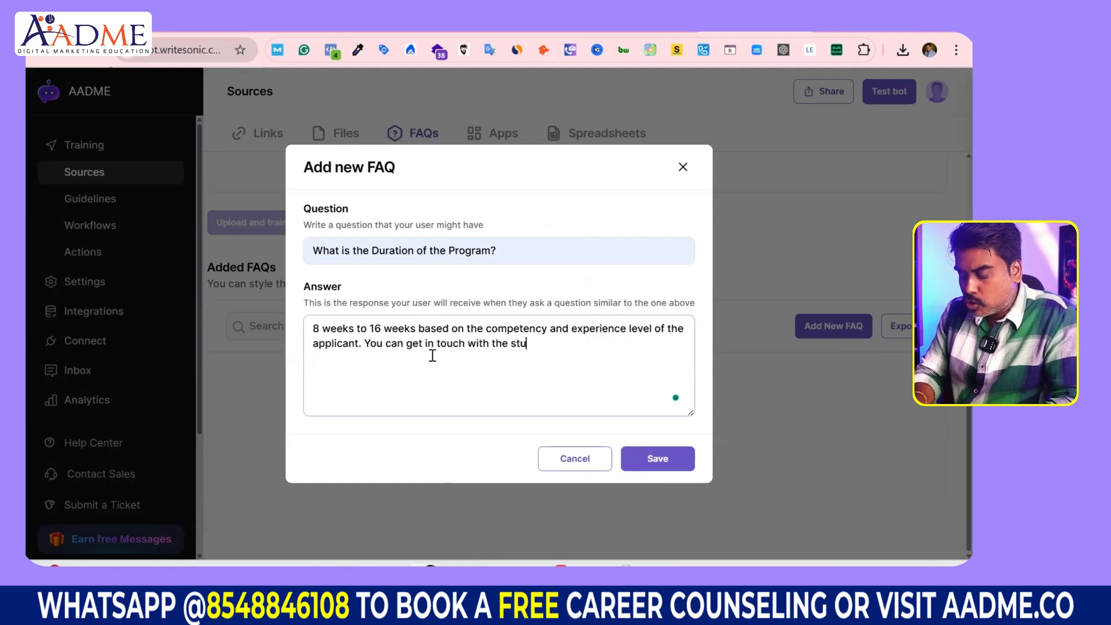
type("dent success manager for a")
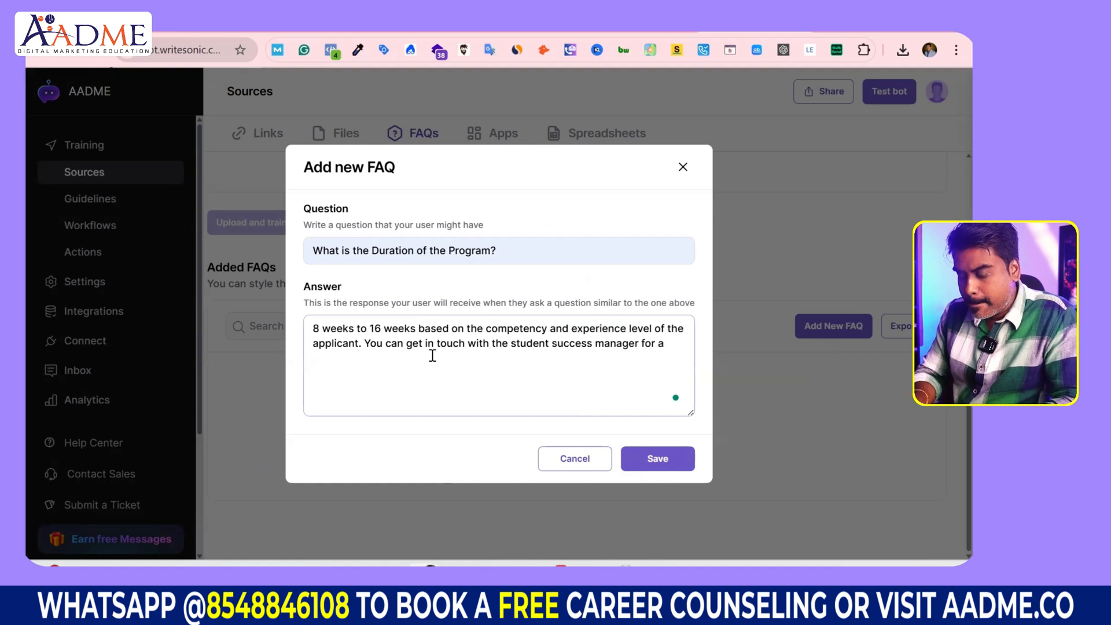
type(" free career evaluation call")
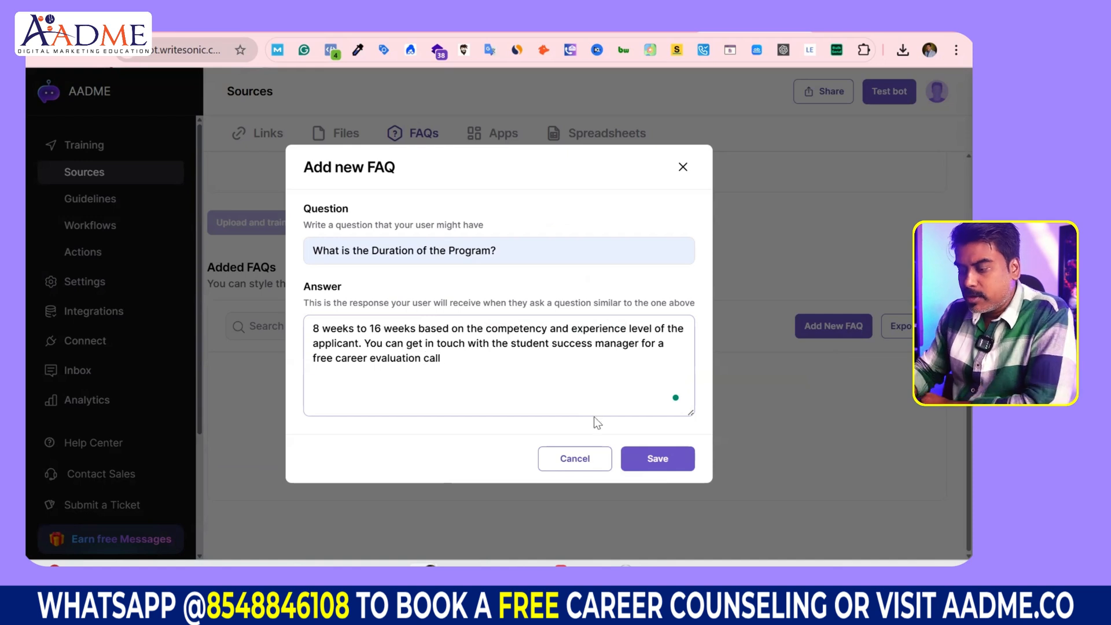
left_click(651, 458)
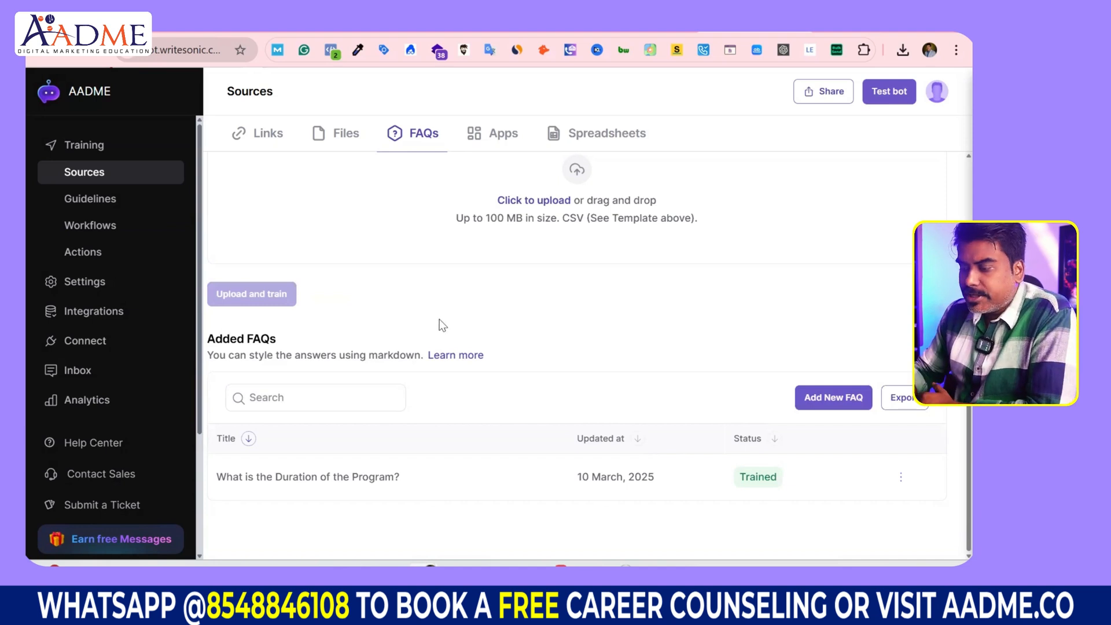
Step: Add a second FAQ asking what the lifetime personalized mentorship program covers, correcting its spelling
left_click(837, 396)
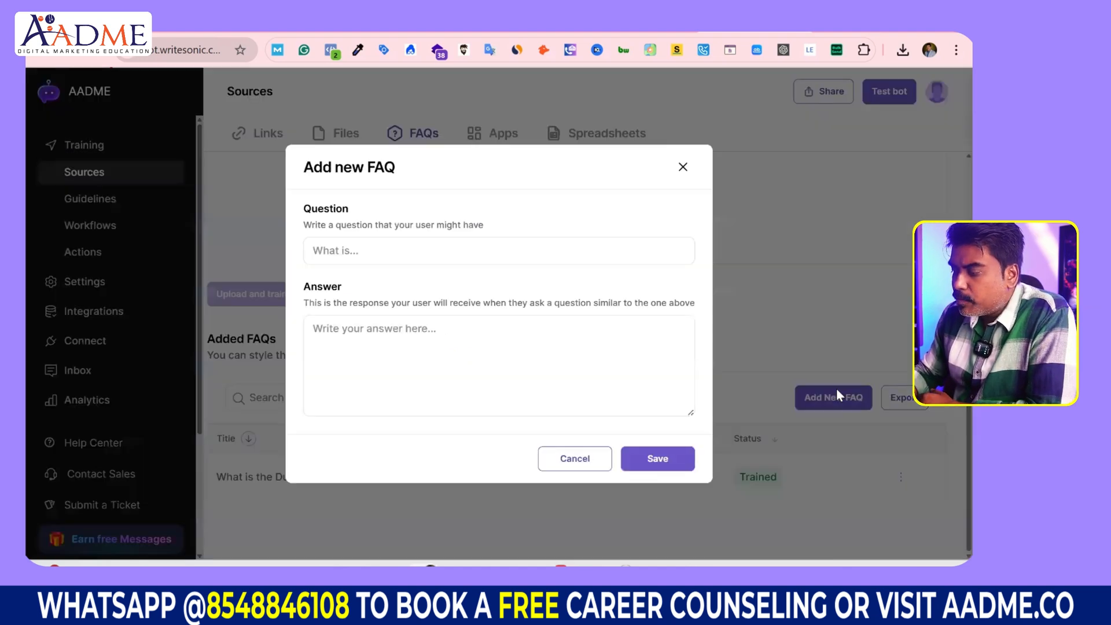
left_click(359, 250)
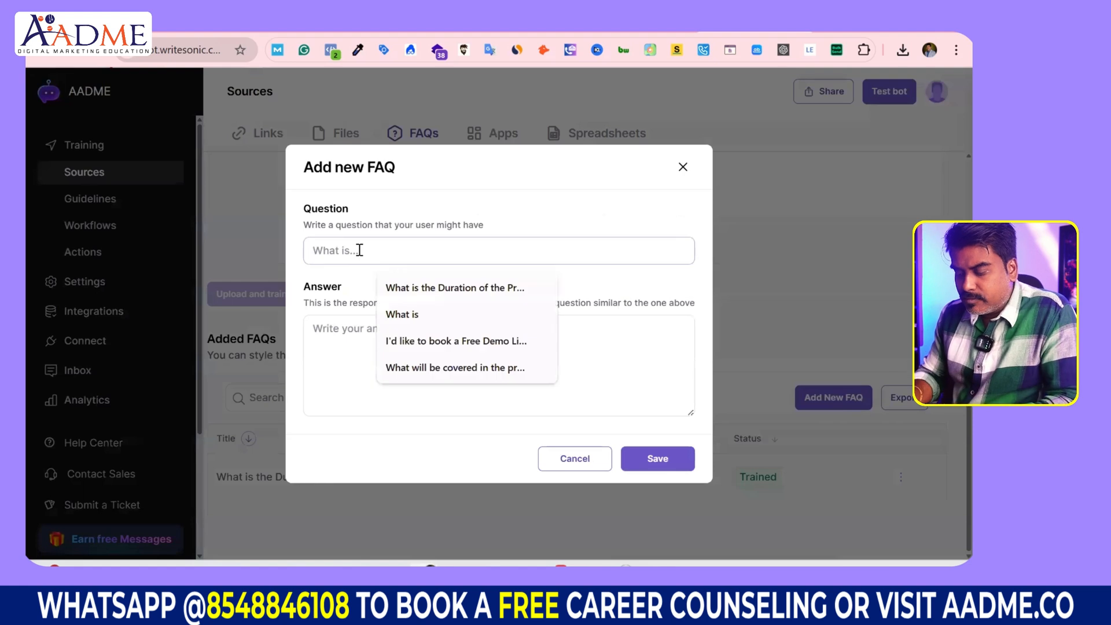
type("What is cover")
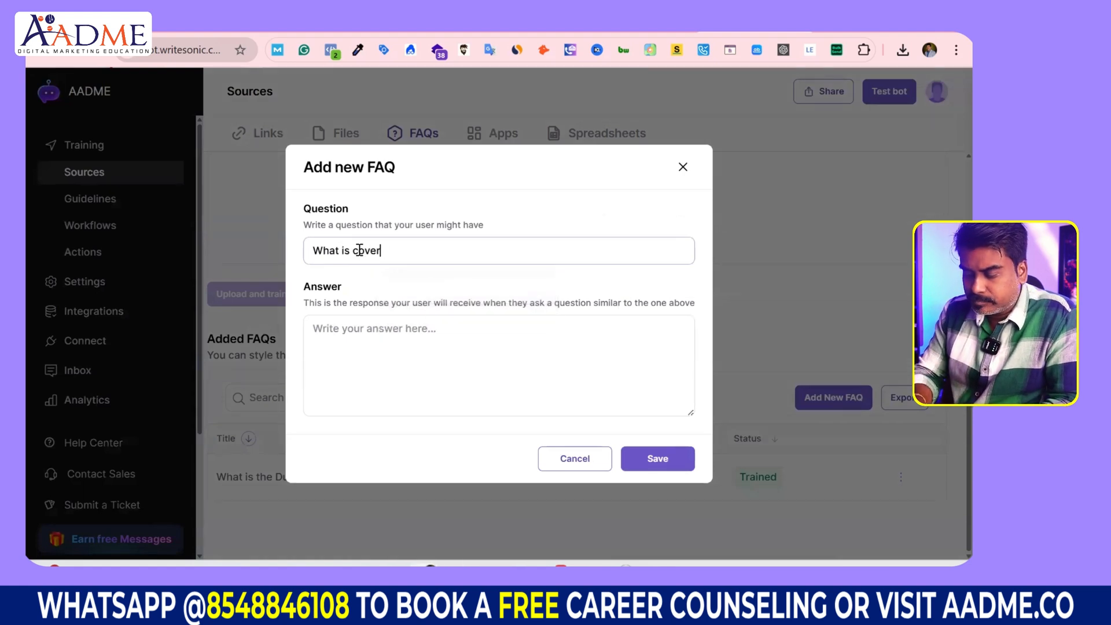
type("ed in the rpo")
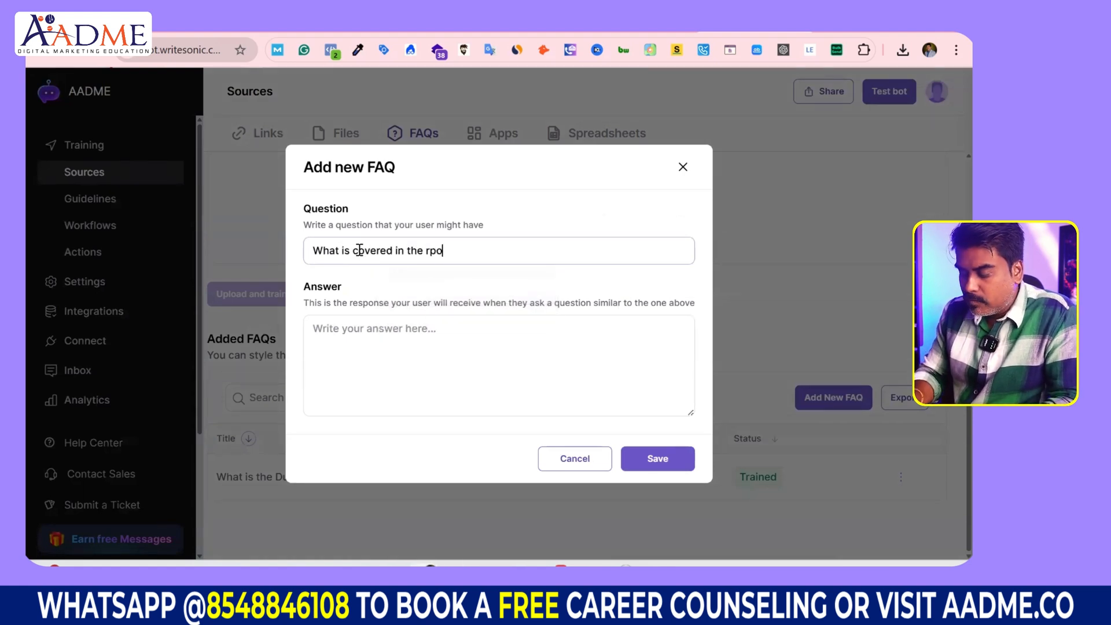
type("gram of li")
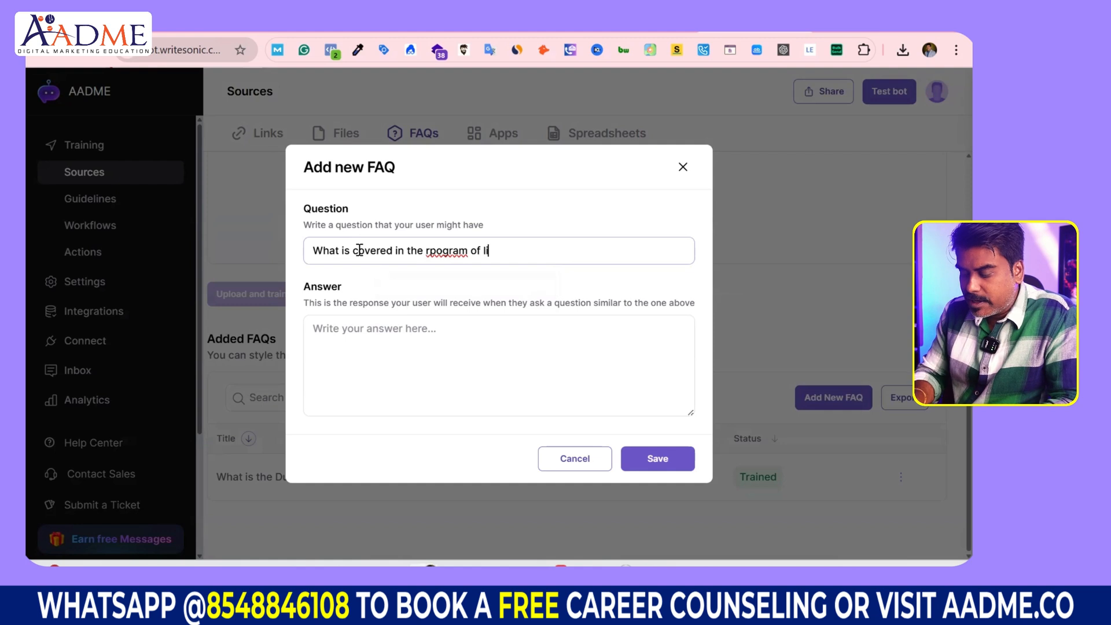
type("fe time petrso")
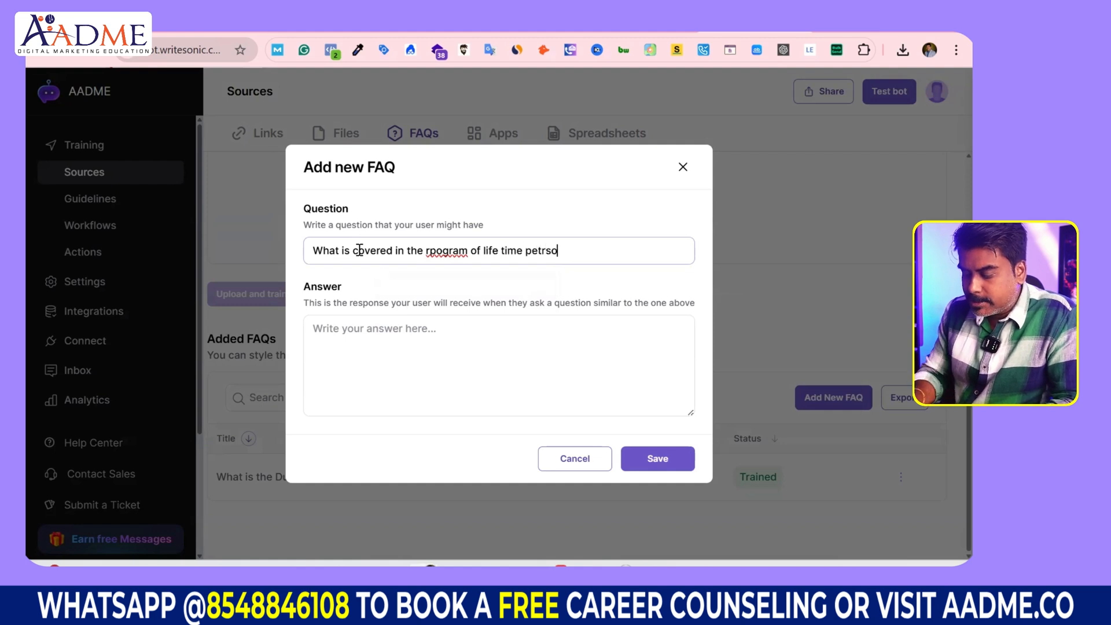
type("nalized men")
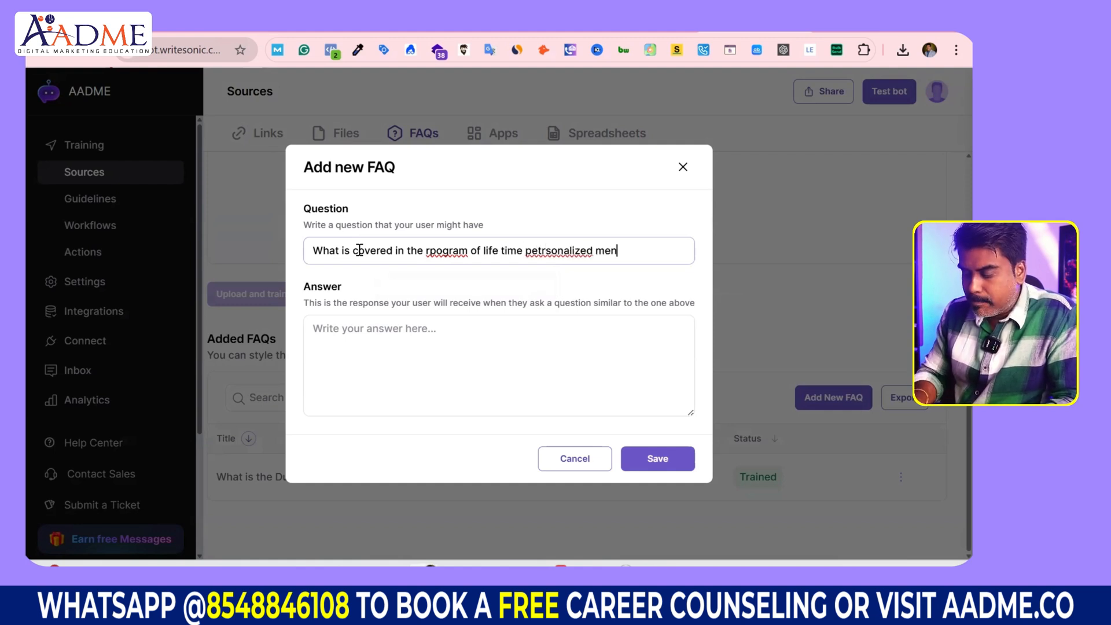
type("torship?")
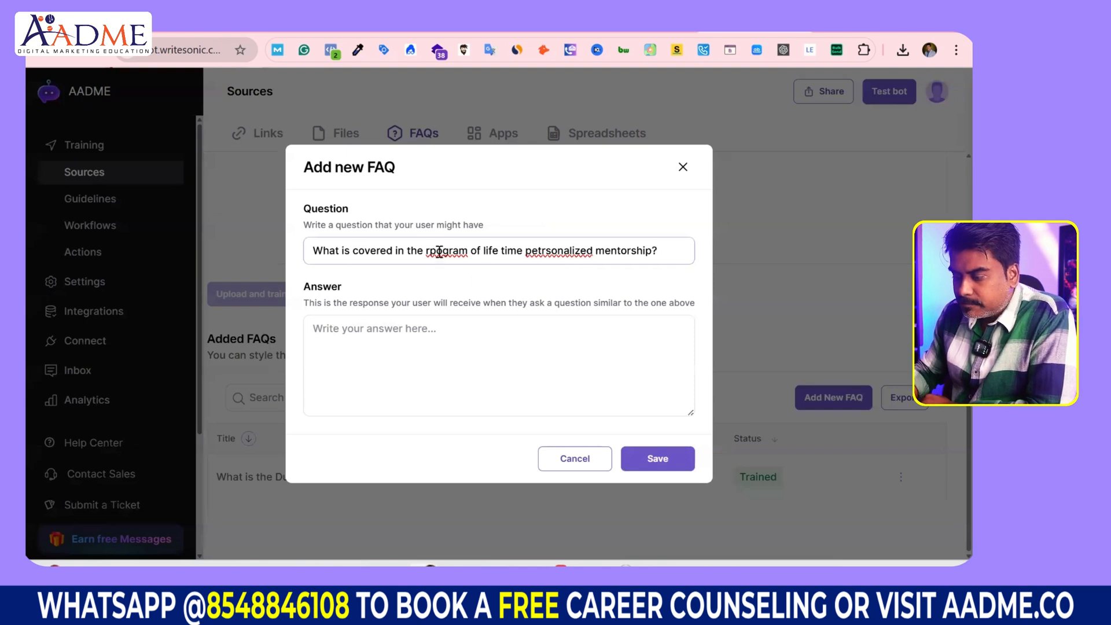
key("BackSpace")
key("BackSpace")
type("pr")
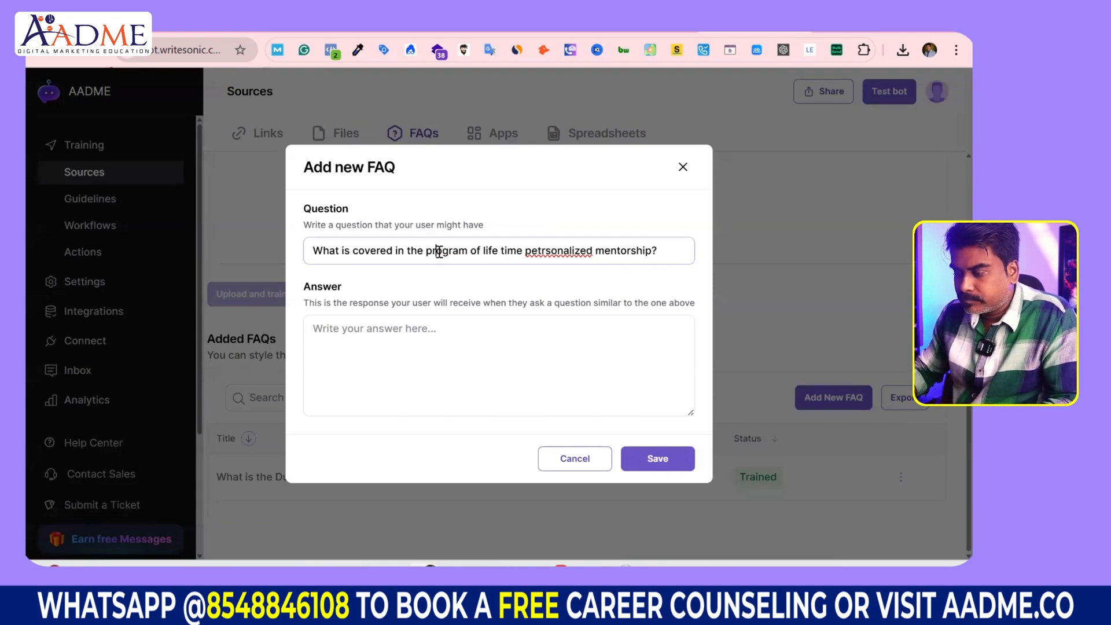
right_click(541, 252)
left_click(599, 256)
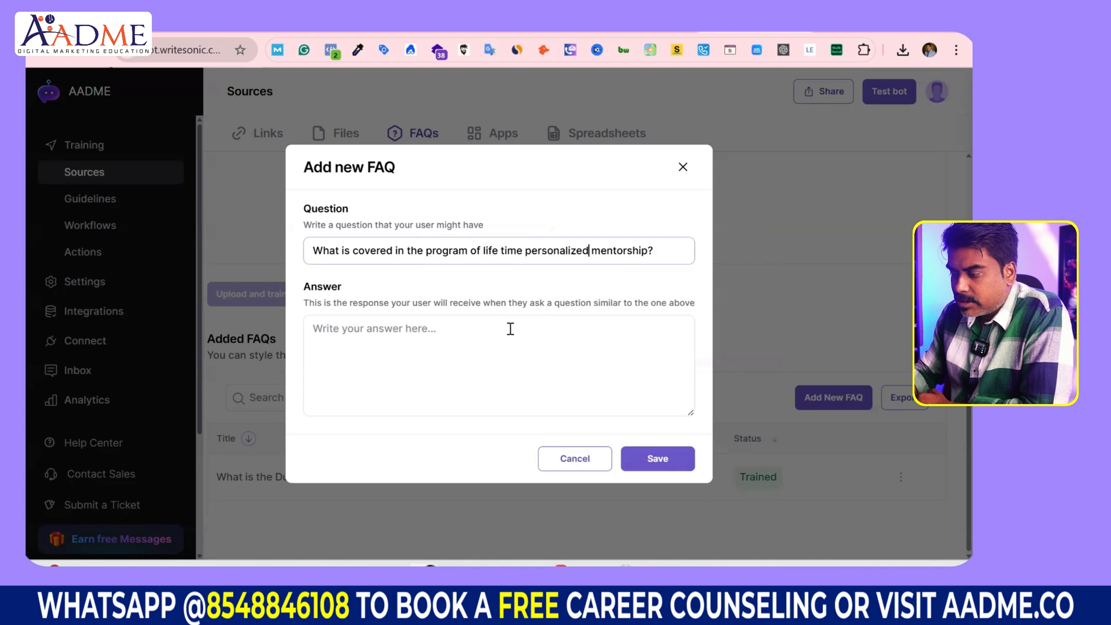
Step: Answer with Lead Generation, Brand Building, Full AI marketing, sales, freelancing and agency building, then save
left_click(435, 350)
type("Lea")
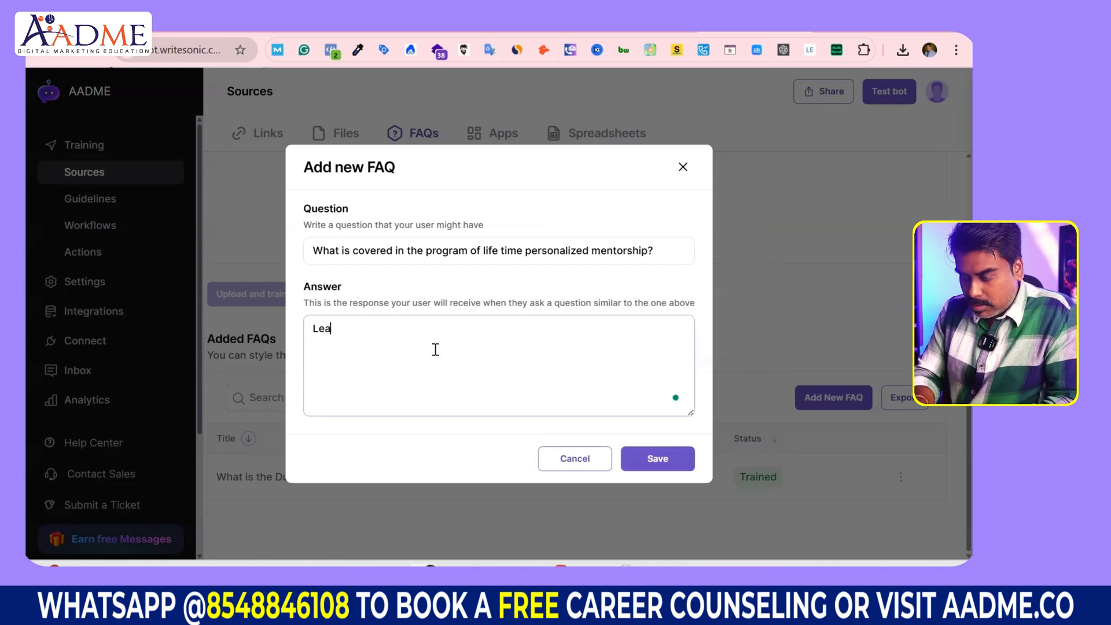
type("d Genetaion,")
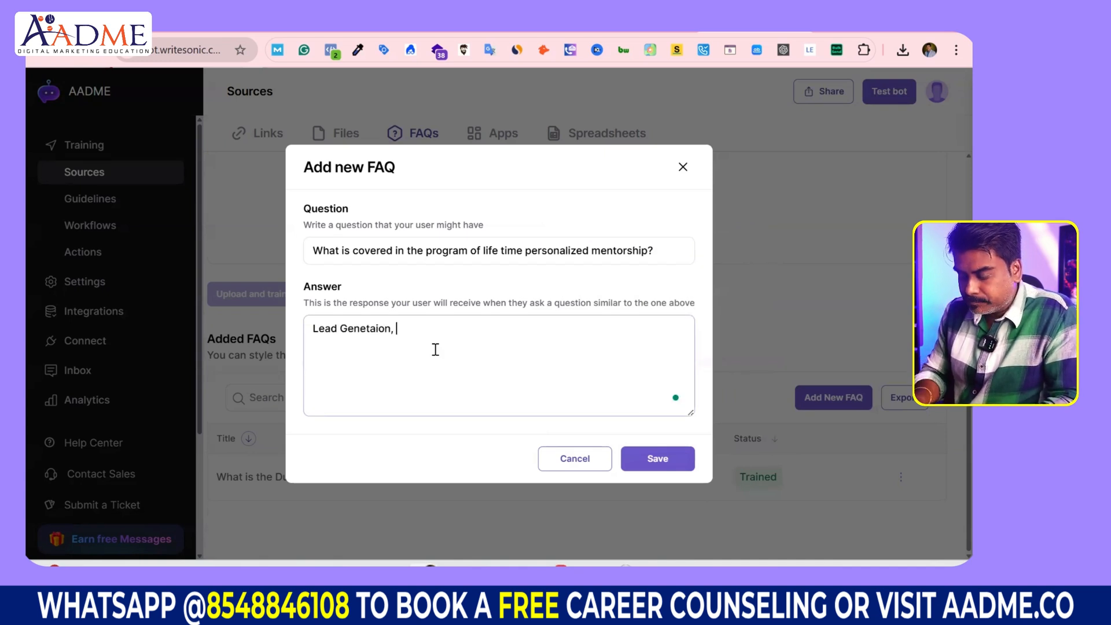
type(" Brand Build")
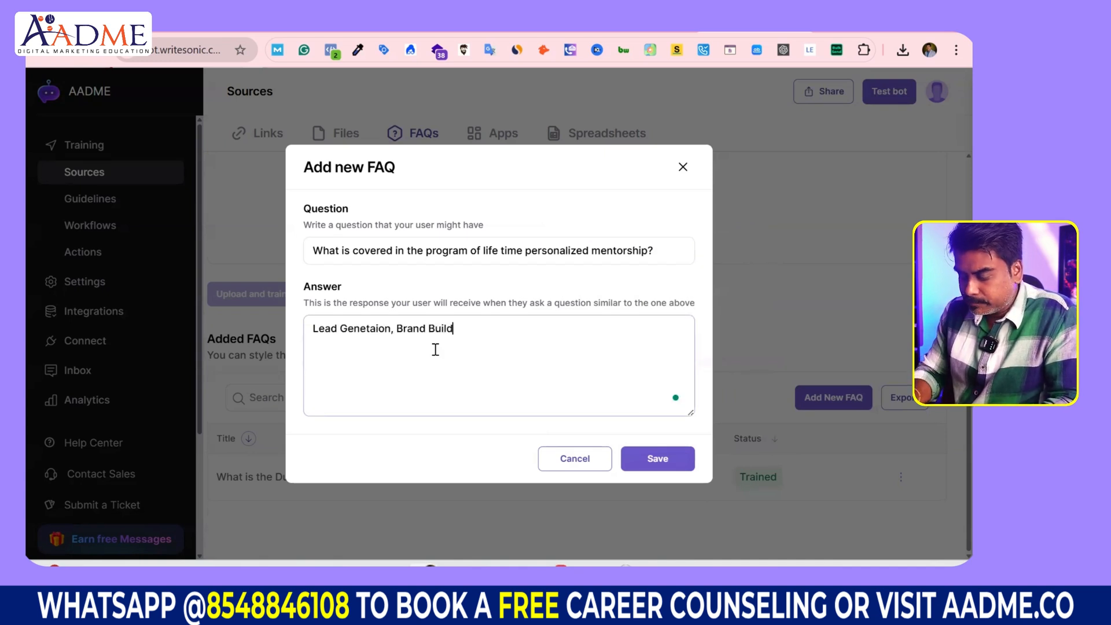
type("ing, Full")
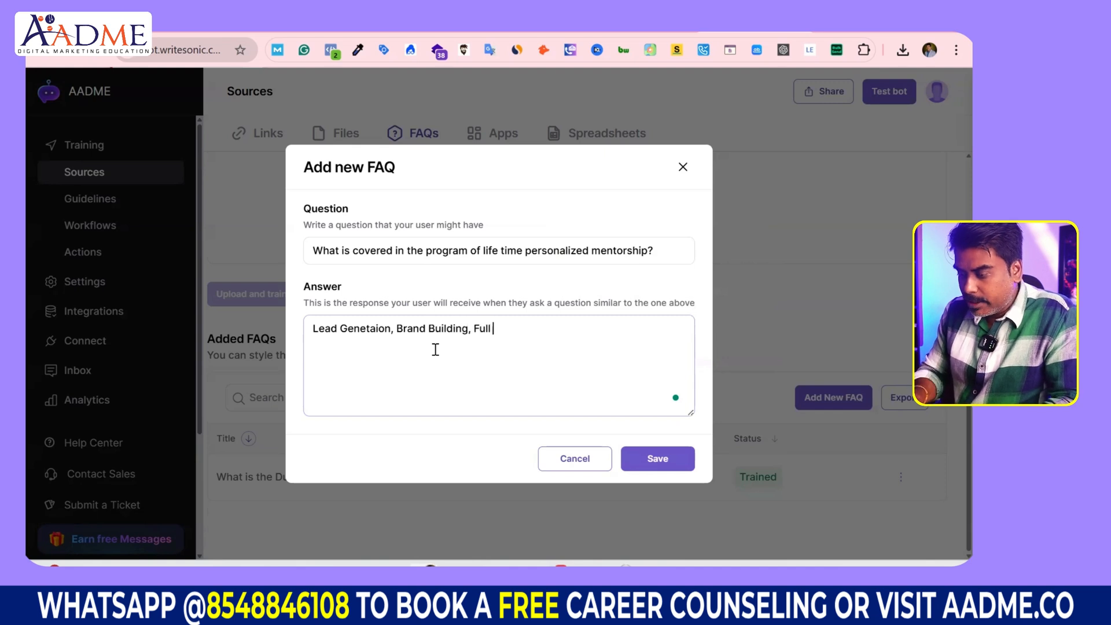
type(" AI ma")
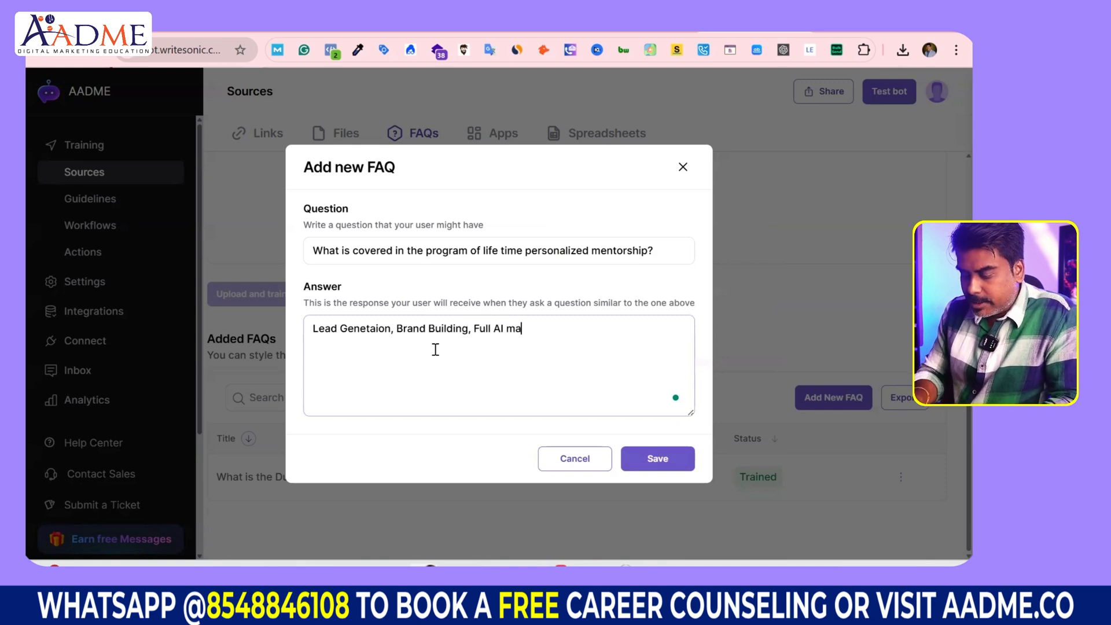
type("rketing, Ad")
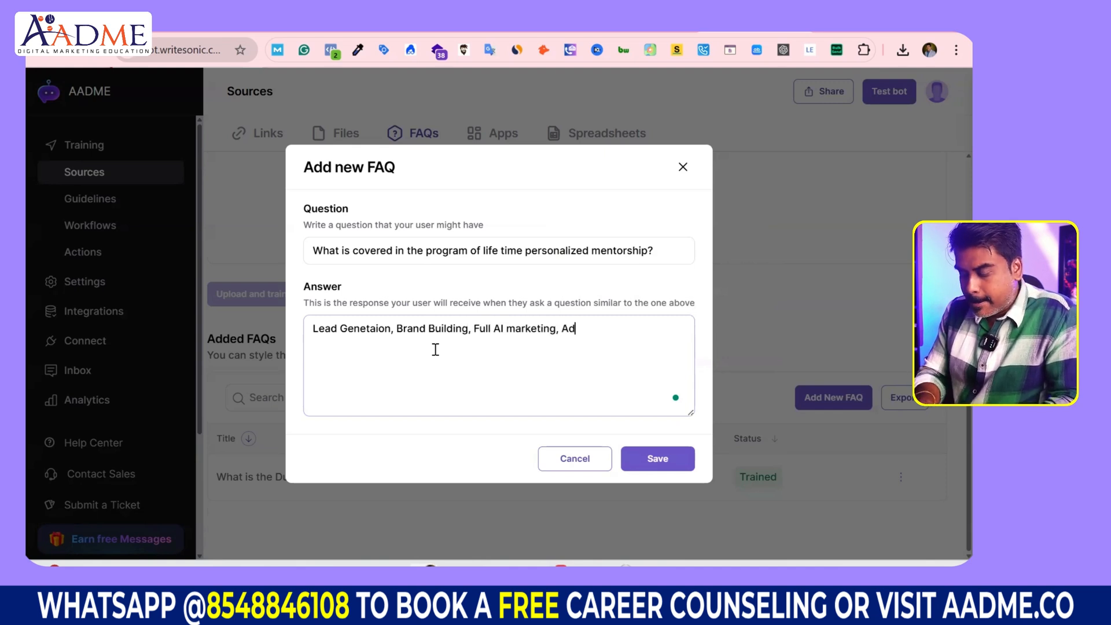
type("vanced Analytics,")
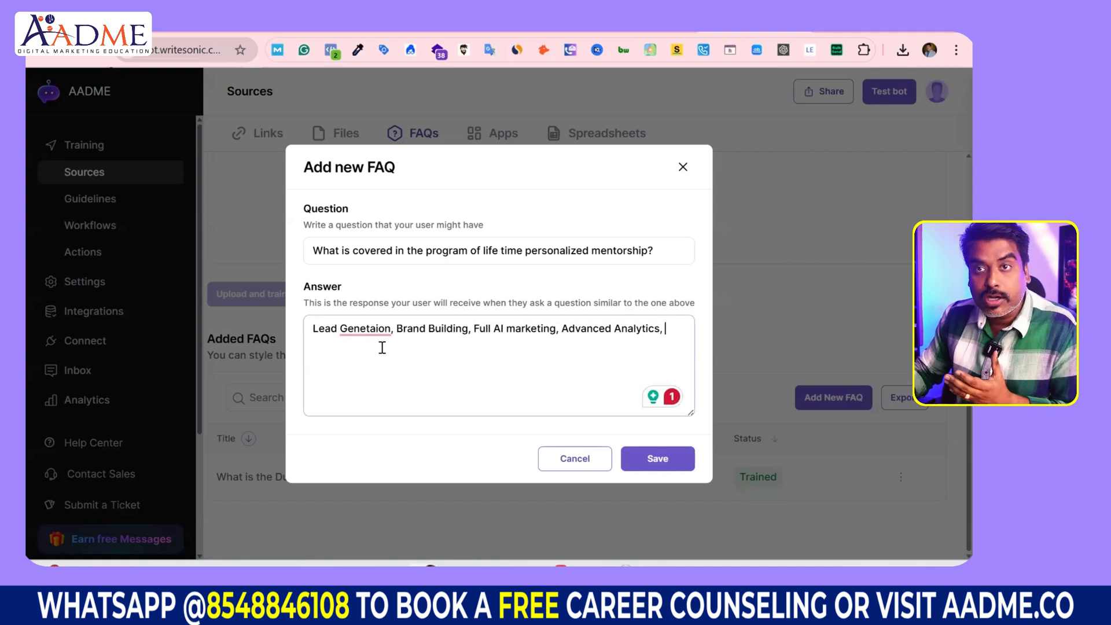
mouse_move(379, 329)
left_click(382, 371)
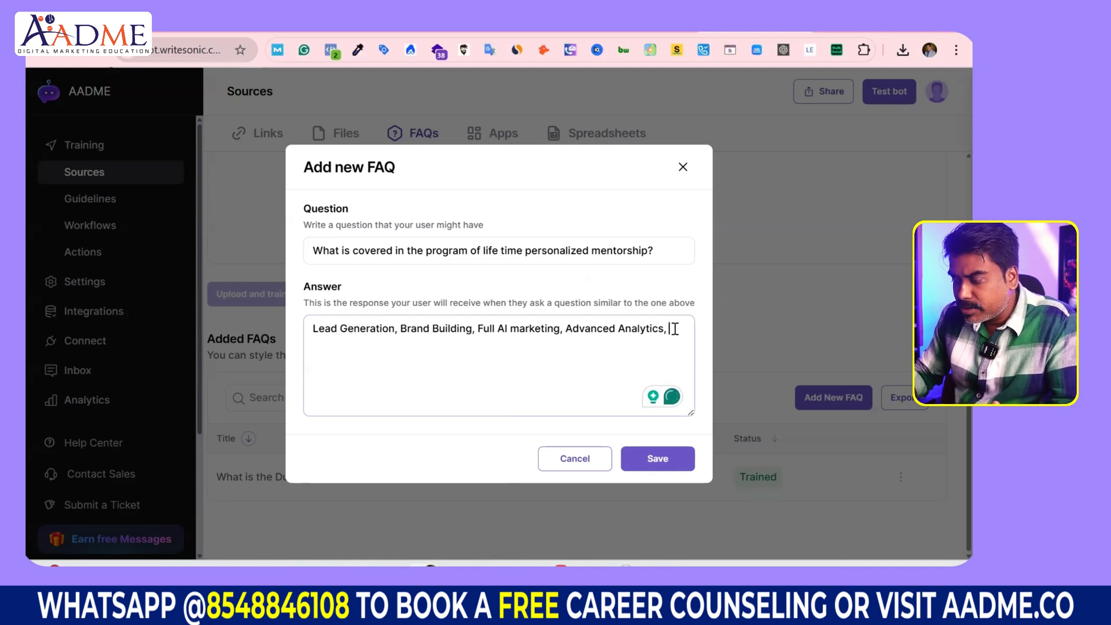
type("ales")
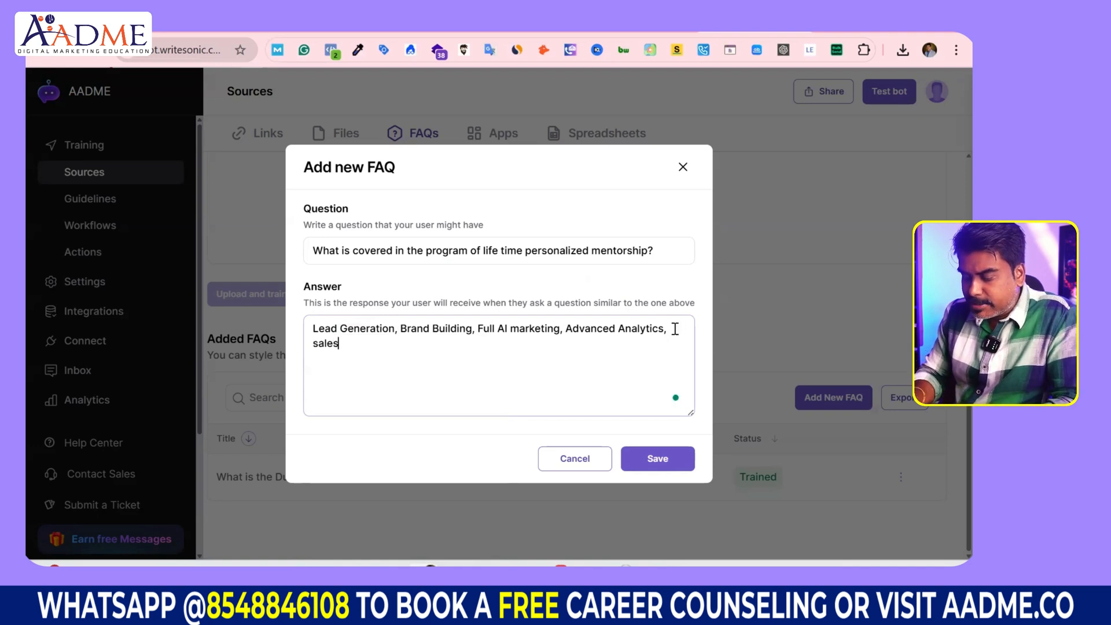
type(" and business ")
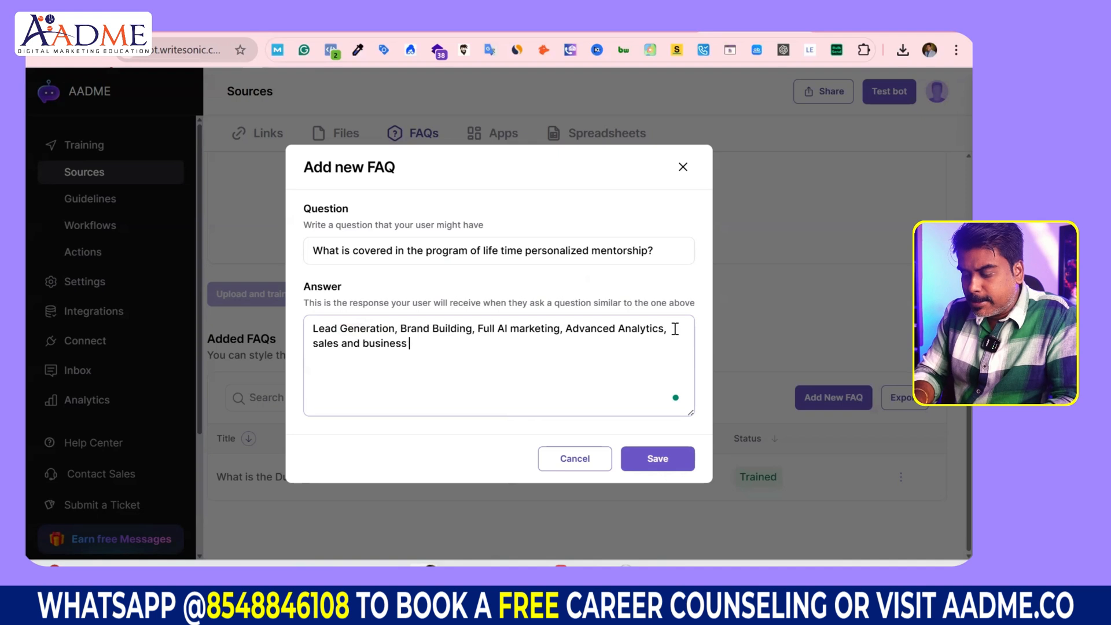
type("development, free")
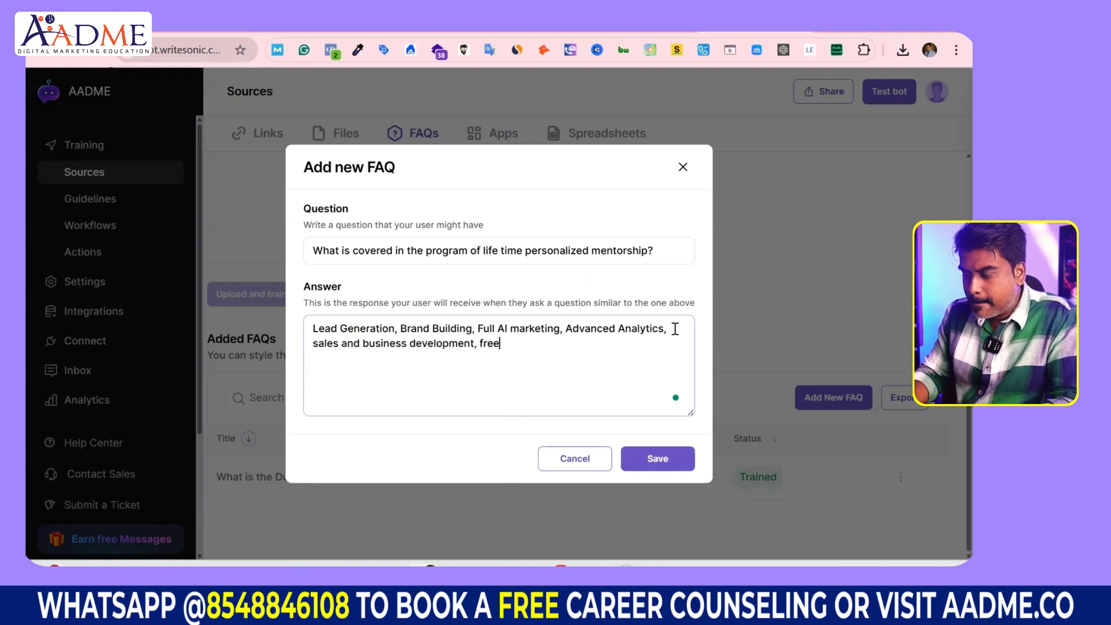
type("lancing and ")
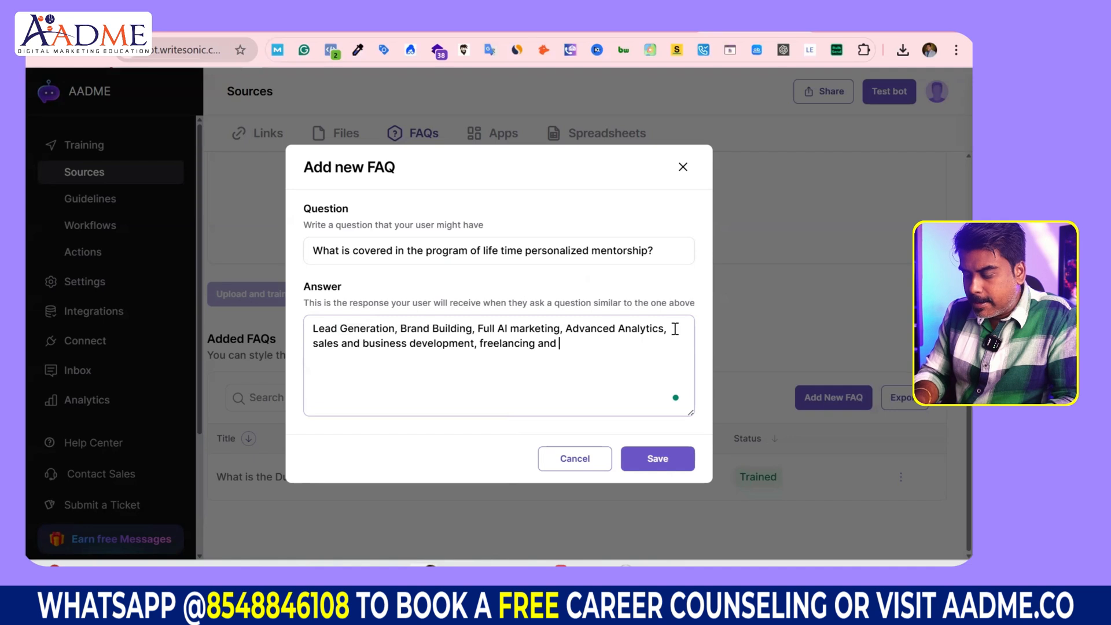
type("agnedy building of")
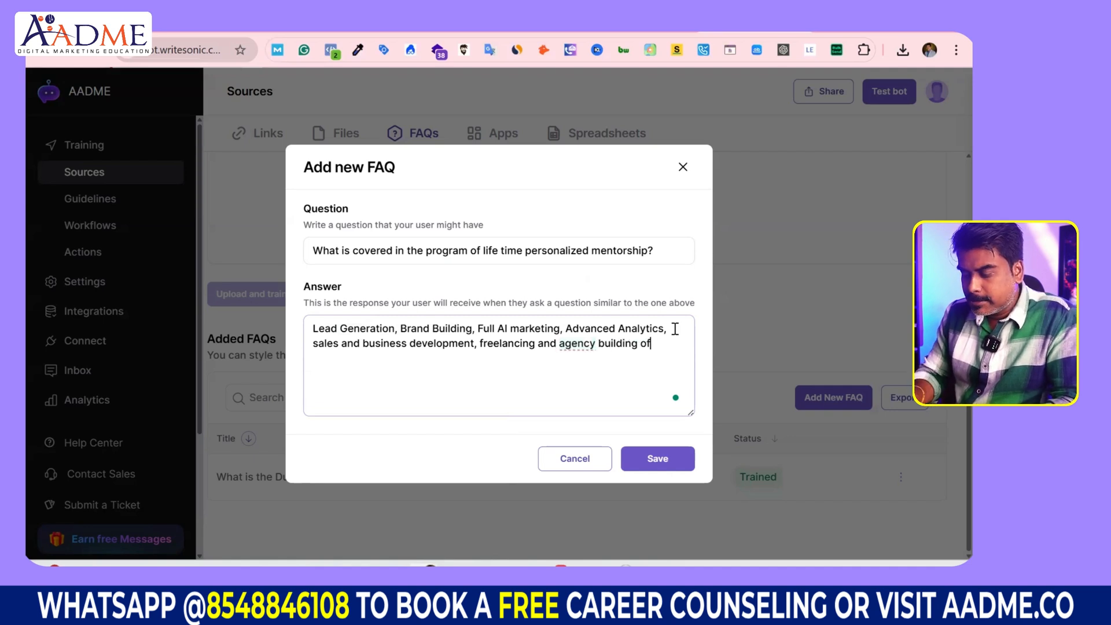
type(" service pro")
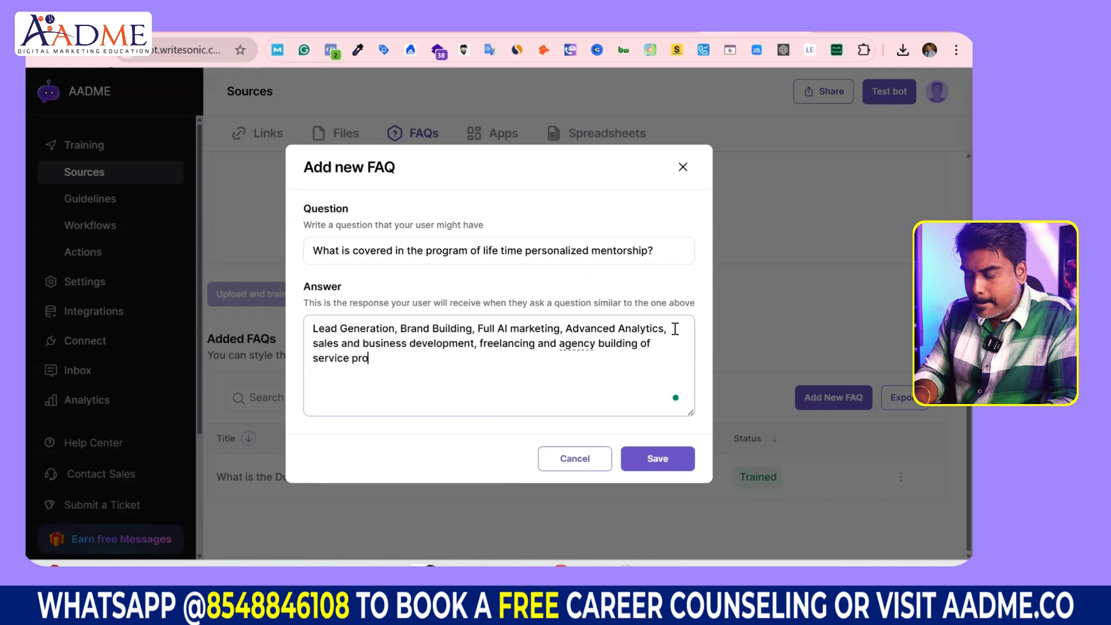
type("viders")
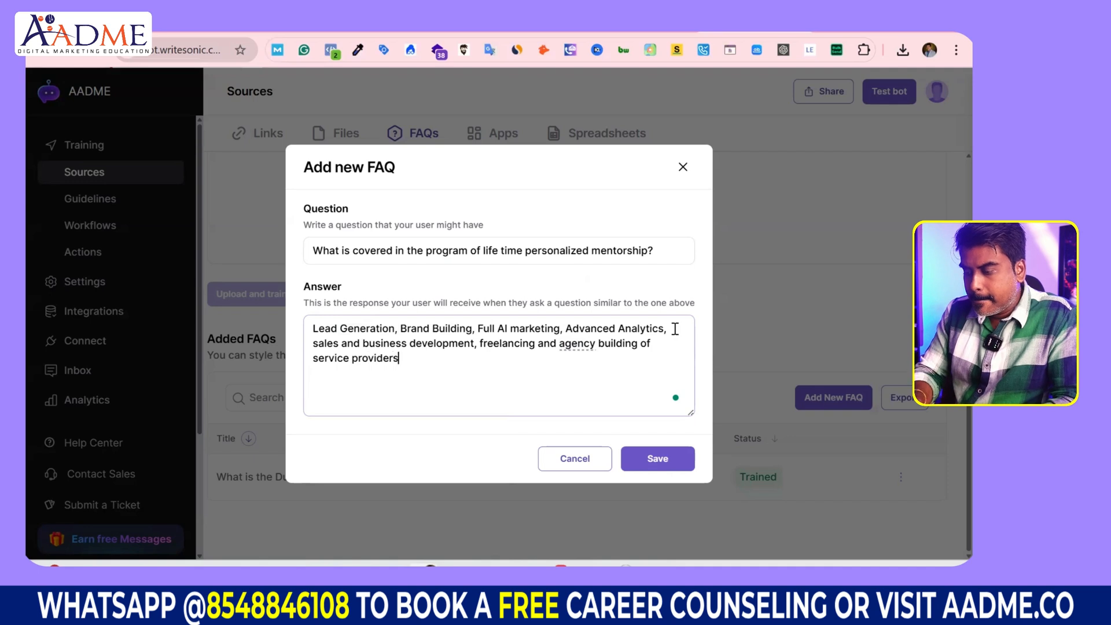
left_click(659, 467)
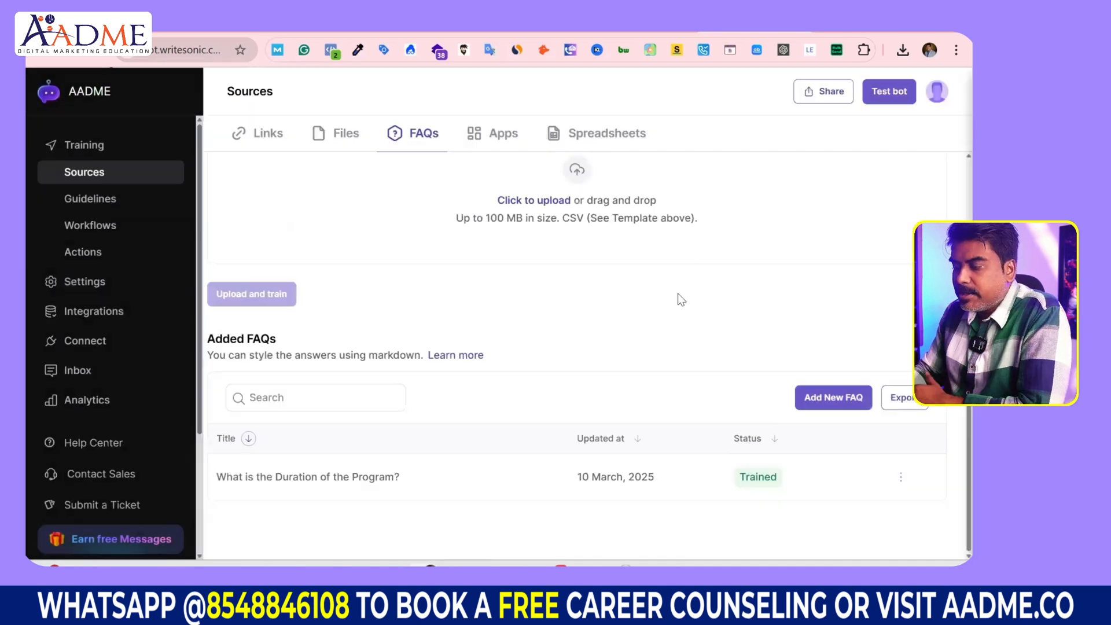
Step: Check both FAQs are Trained, then review the uploaded files and the link's training status
scroll(578, 445, "down", 1)
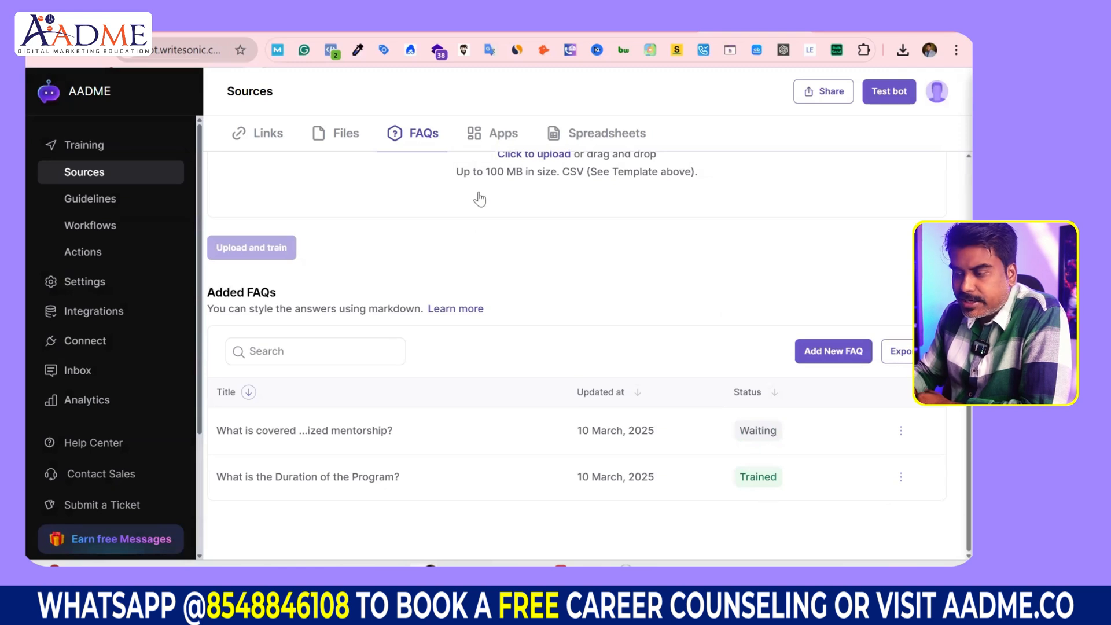
scroll(446, 253, "up", 1)
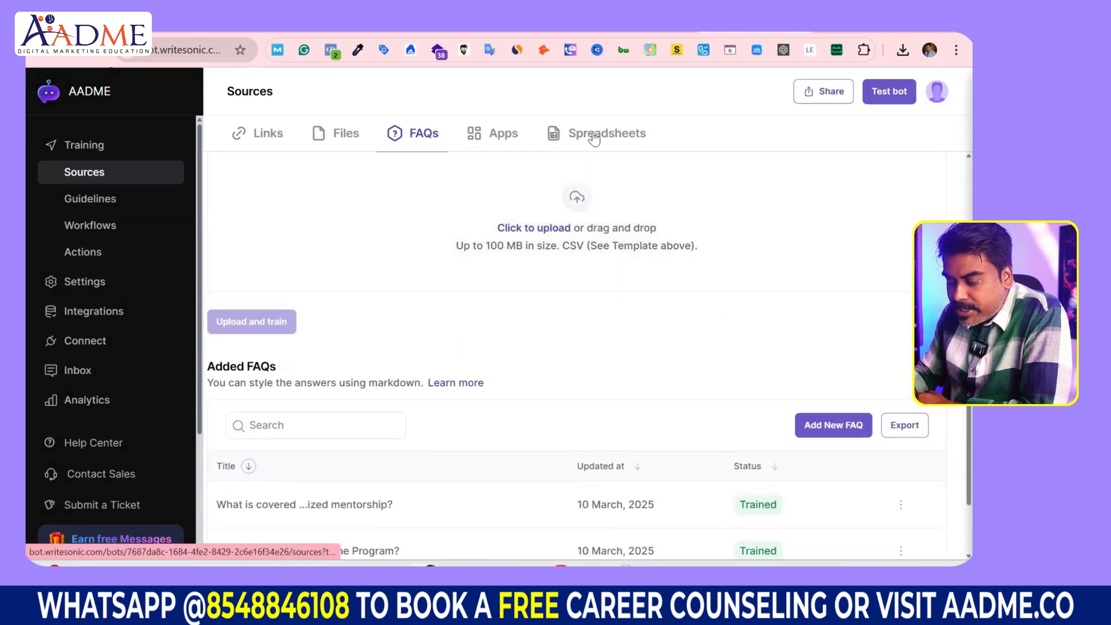
scroll(693, 440, "down", 1)
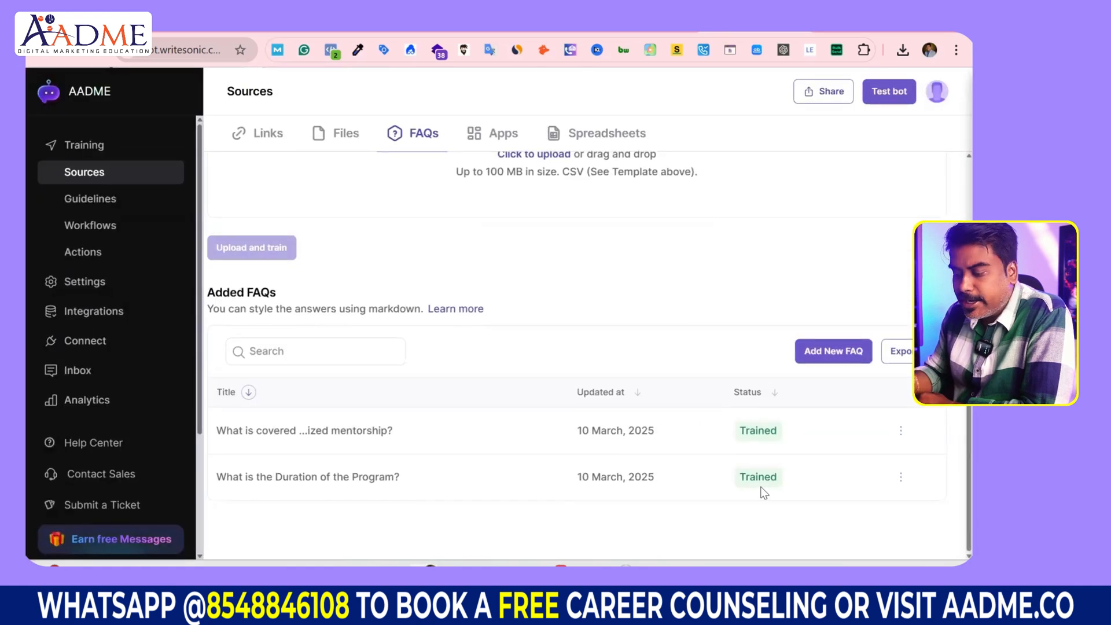
left_click(339, 134)
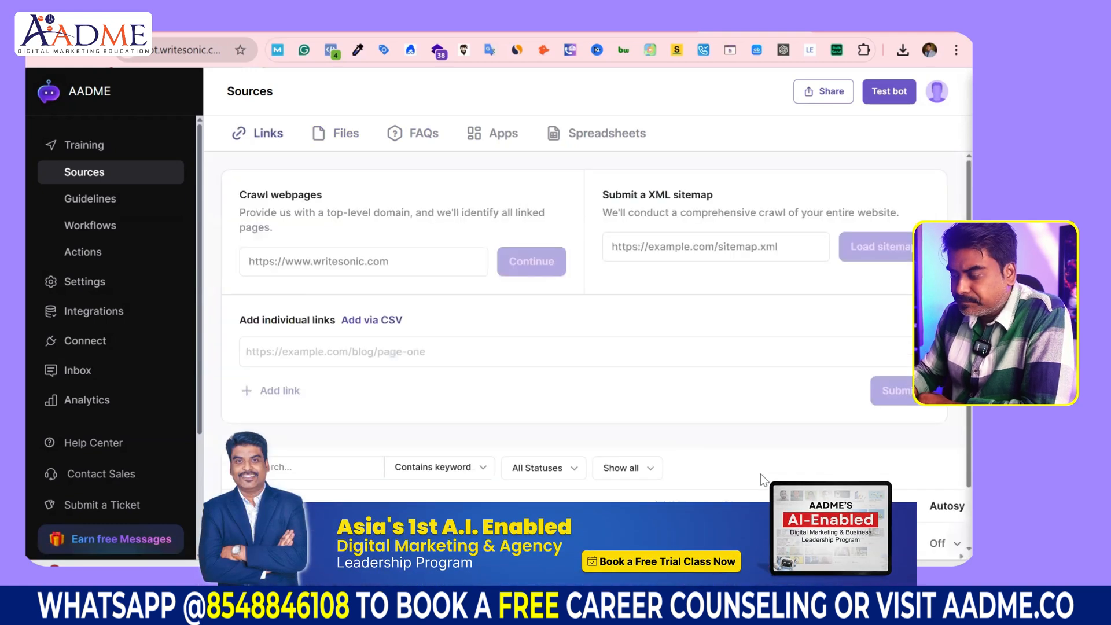
scroll(762, 474, "down", 2)
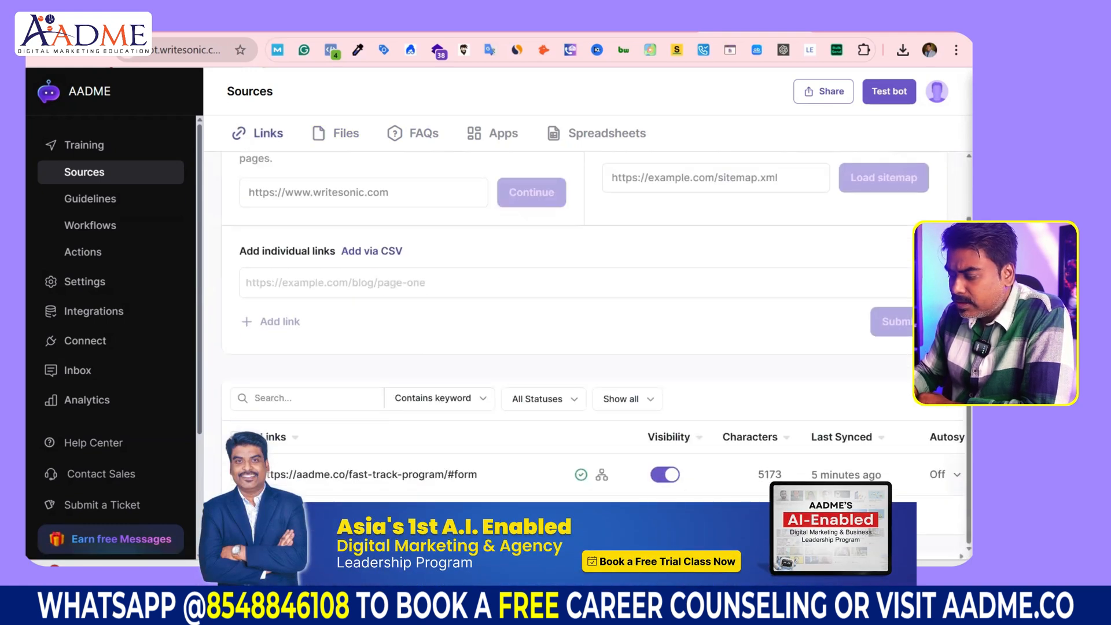
scroll(593, 348, "right", 2)
scroll(592, 348, "left", 2)
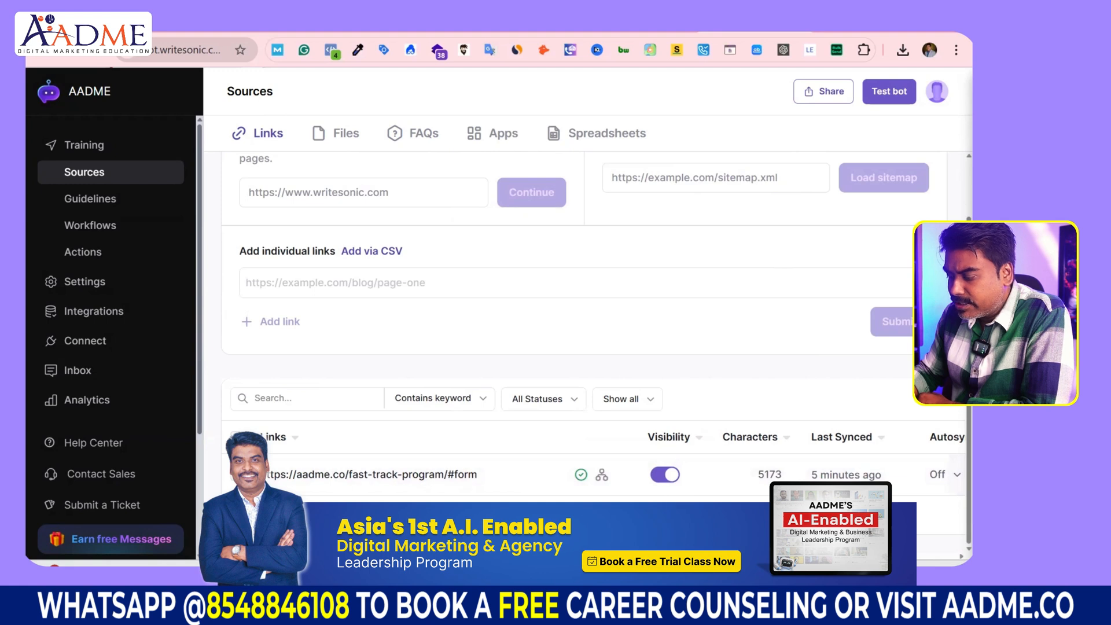
scroll(579, 463, "right", 2)
mouse_move(516, 480)
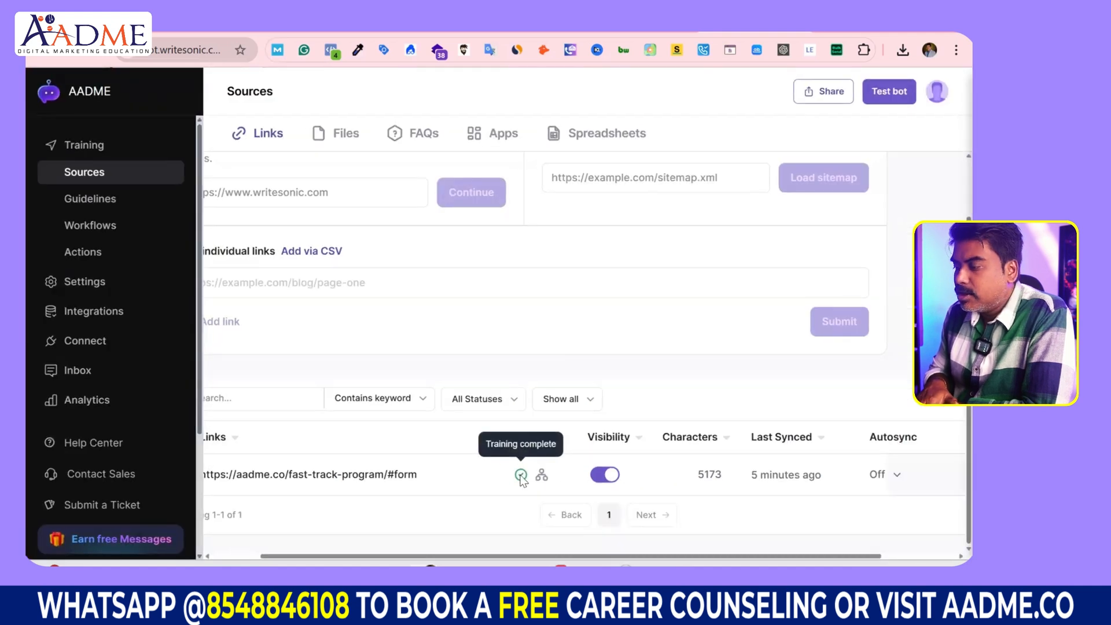
Step: In the Test bot chat, ask 'what is the duration of the program' and read the reply
left_click(895, 88)
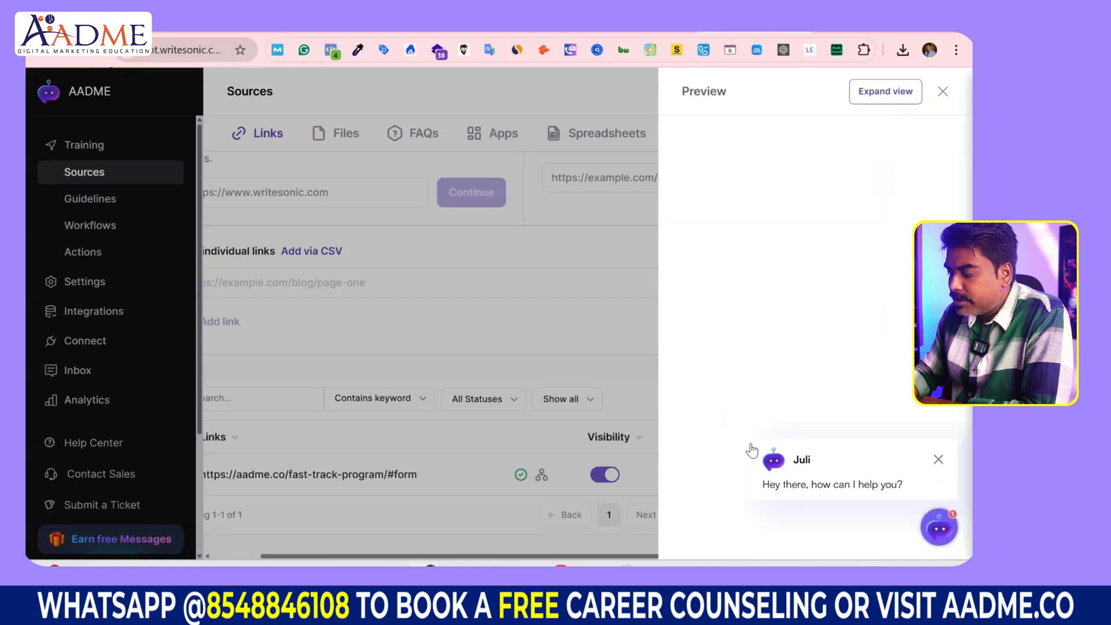
left_click(850, 488)
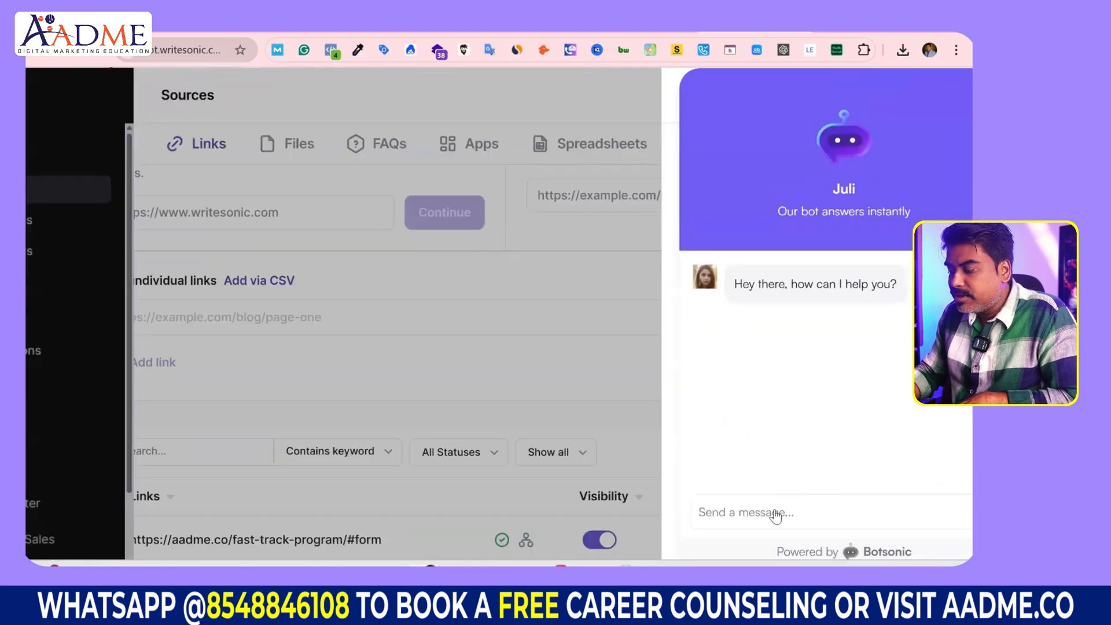
type("what is the f")
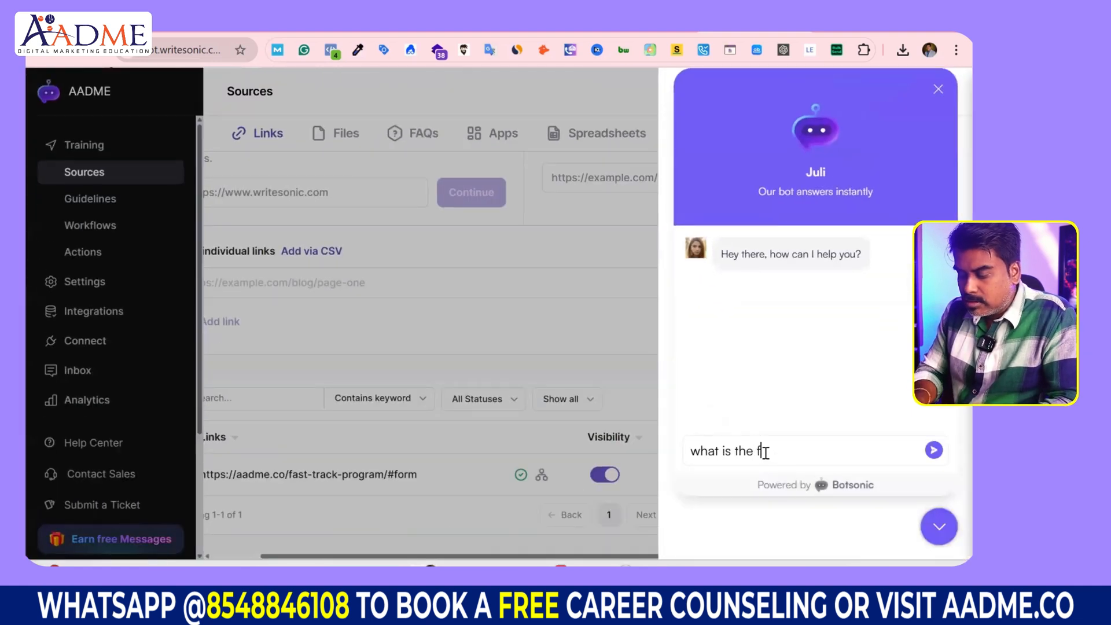
key("BackSpace")
type("d")
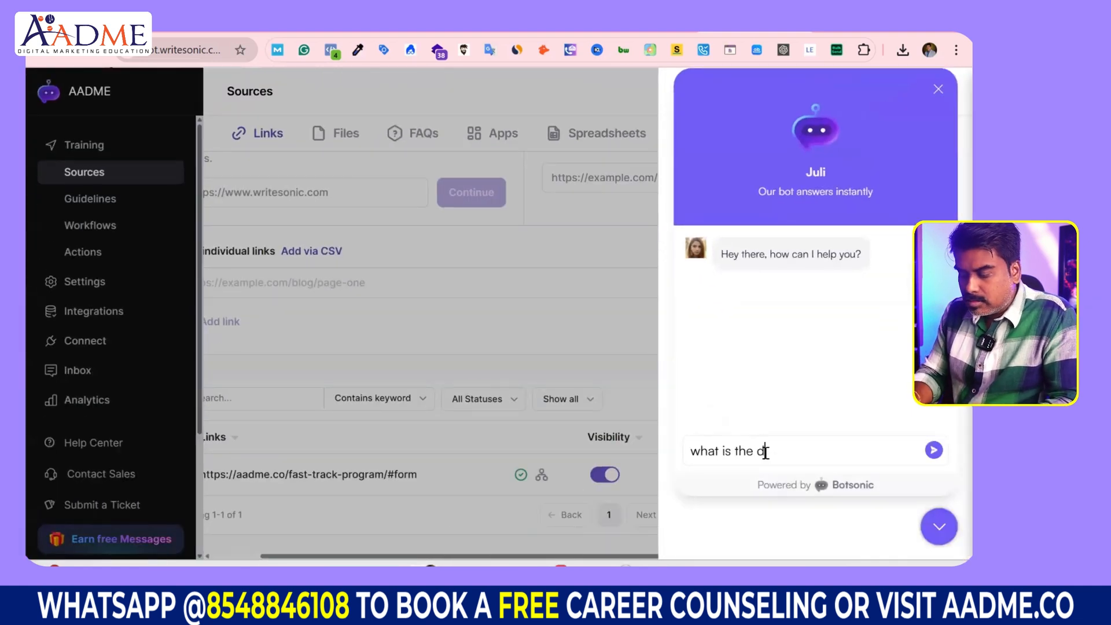
type("uration of t")
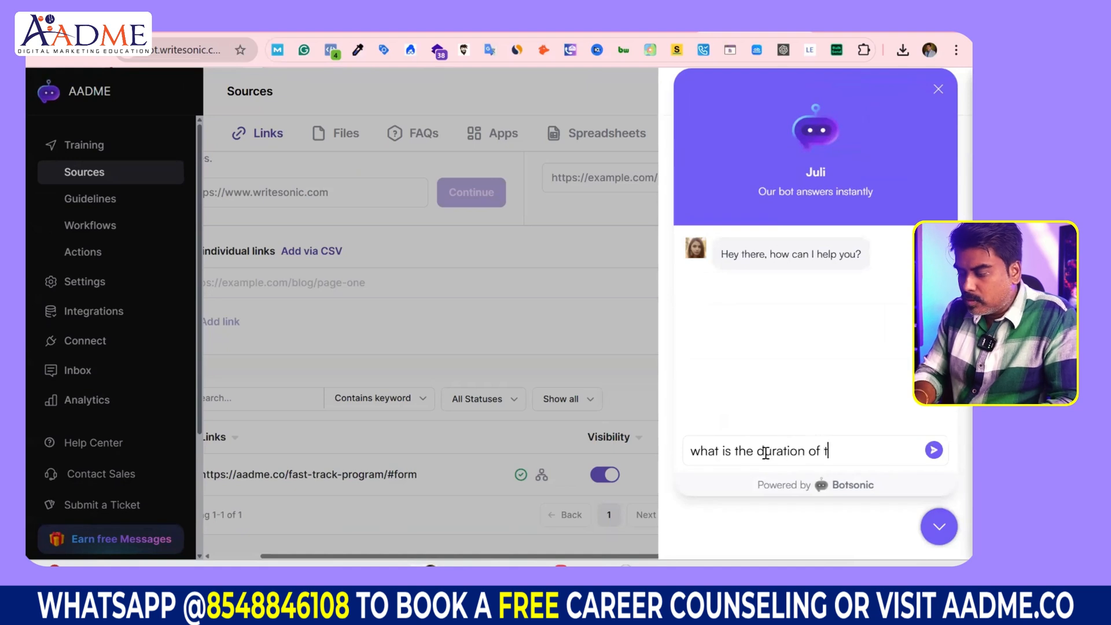
type("he program")
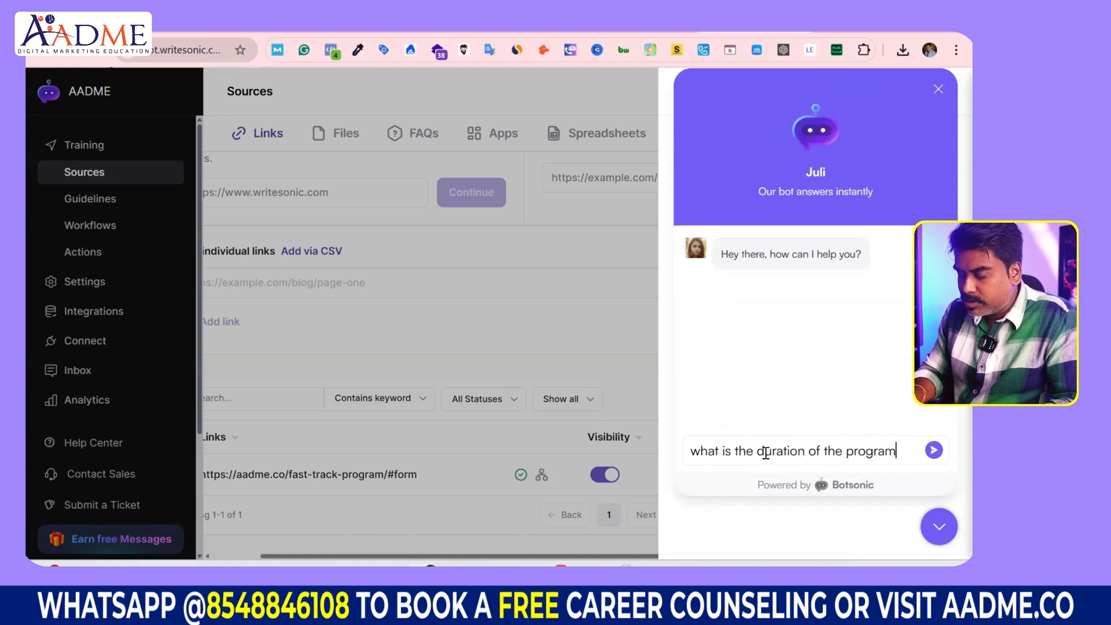
key("Return")
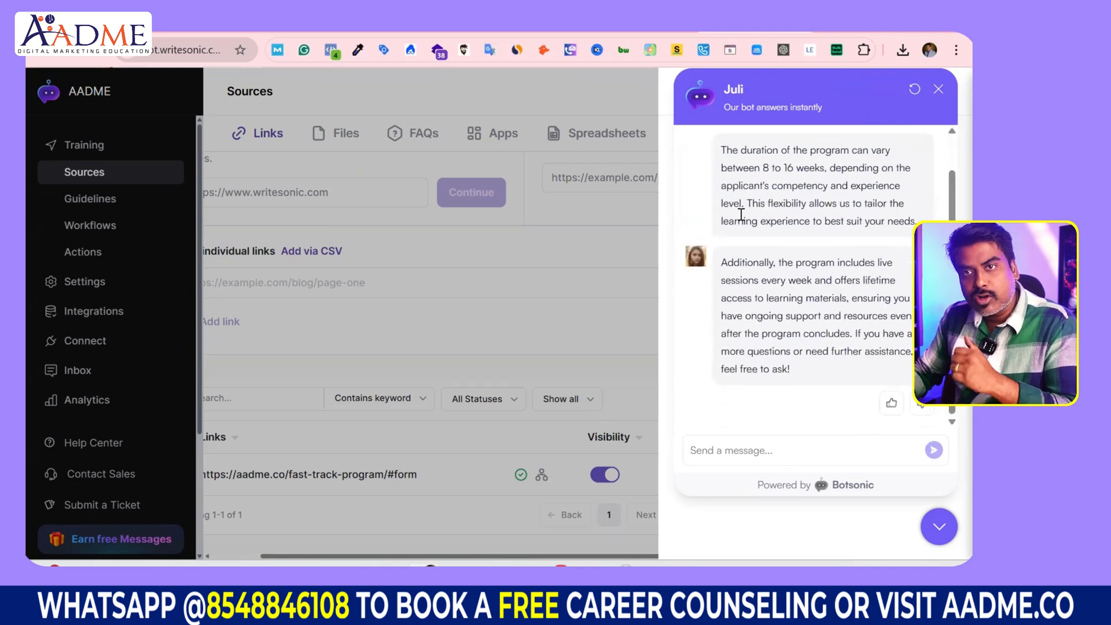
scroll(788, 317, "up", 1)
left_click_drag(810, 209, 868, 245)
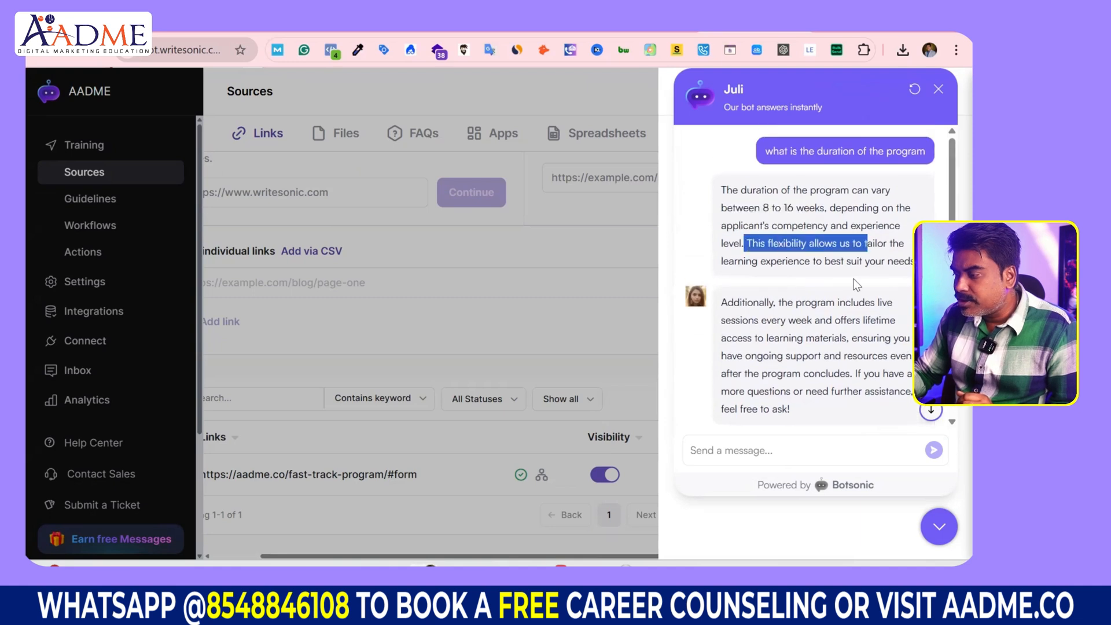
Step: Ask the test bot 'what is aadme'
left_click(775, 450)
type("what is aadme")
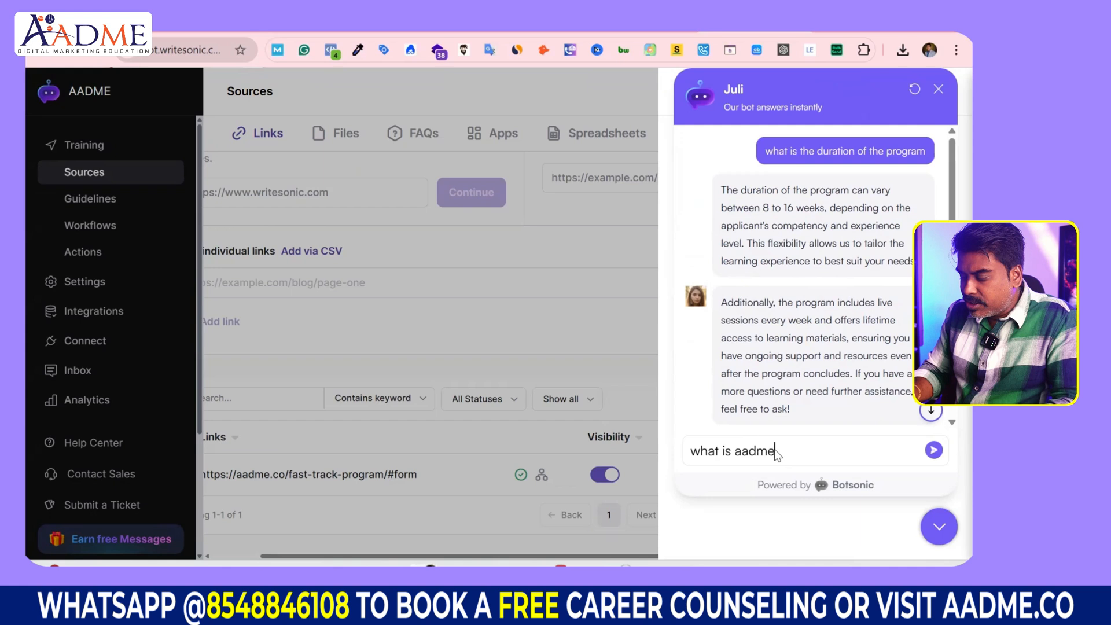
key("Return")
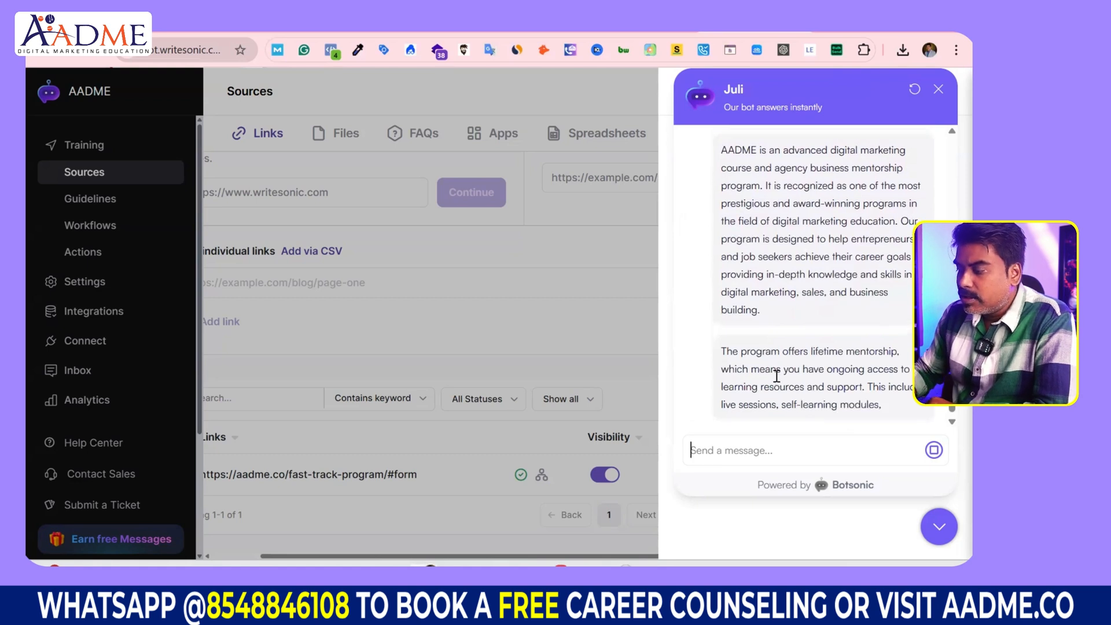
Step: Ask 'what is the course material all about', fixing the typo before sending
left_click(756, 449)
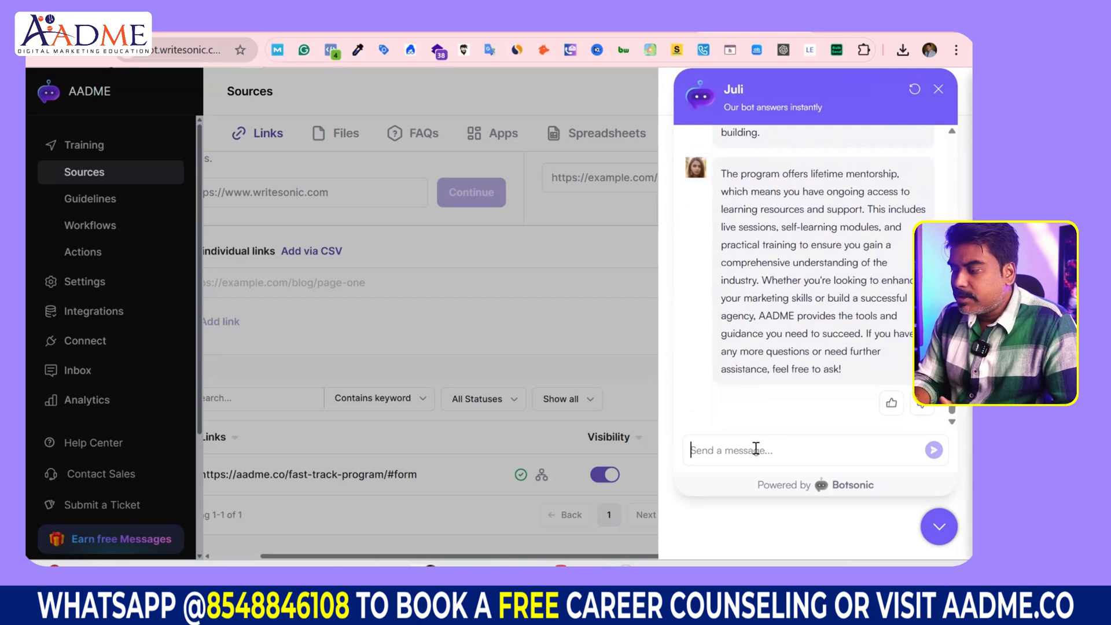
type("whta is the course")
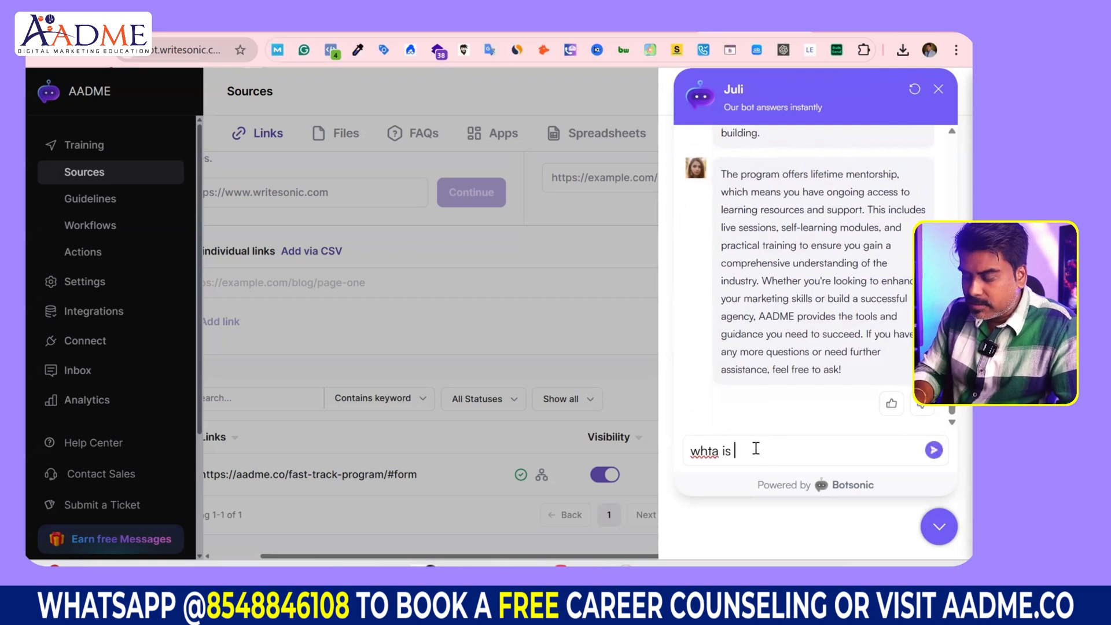
left_click(719, 454)
key("BackSpace")
key("BackSpace")
type("at")
left_click(847, 446)
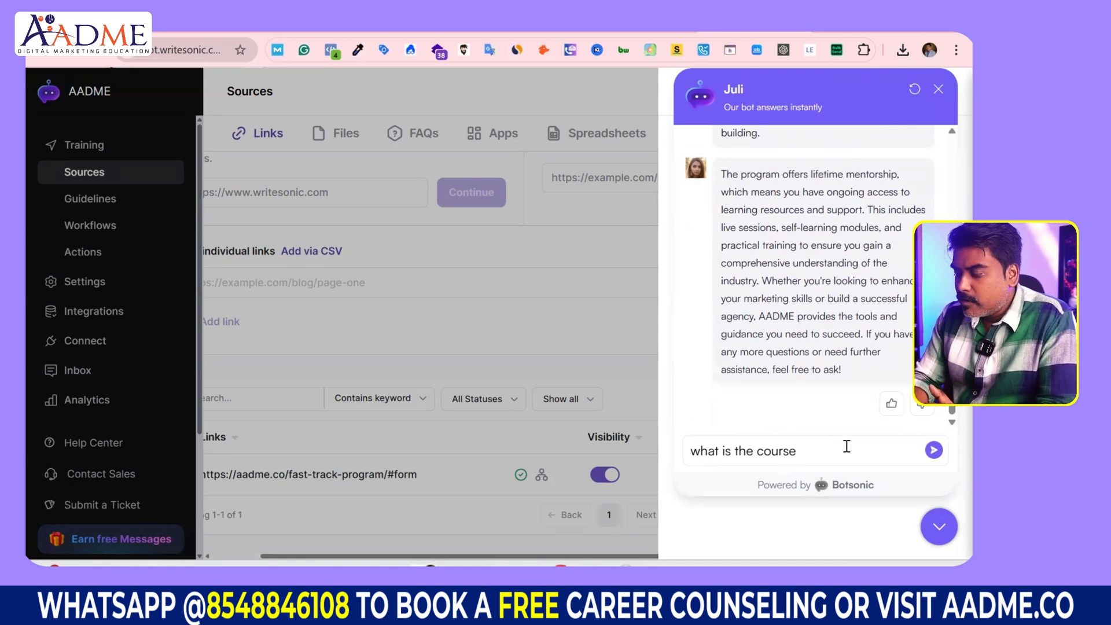
type("material all about")
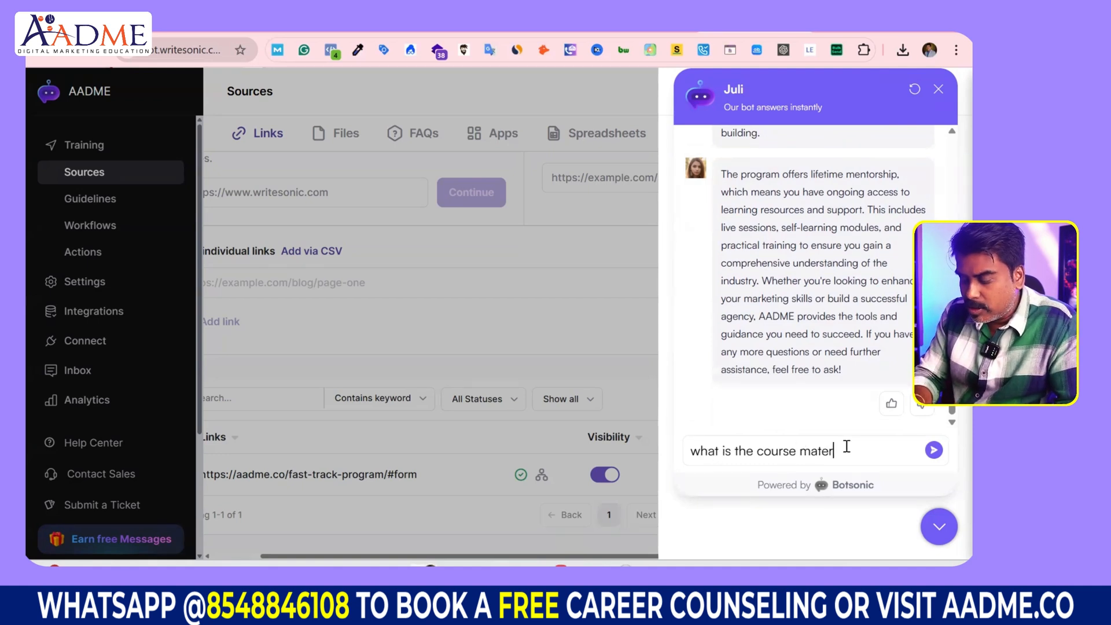
key("Return")
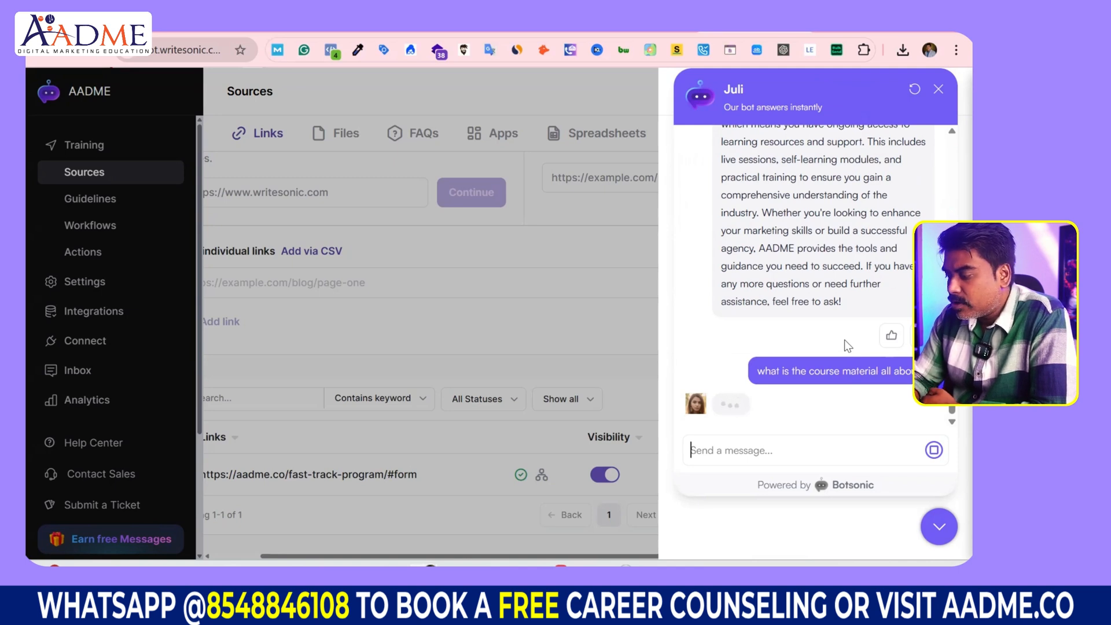
Step: Scroll the course-material reply, highlighting client retention, business growth, e-commerce, entrepreneurs and business owners
scroll(834, 399, "up", 5)
scroll(834, 400, "down", 5)
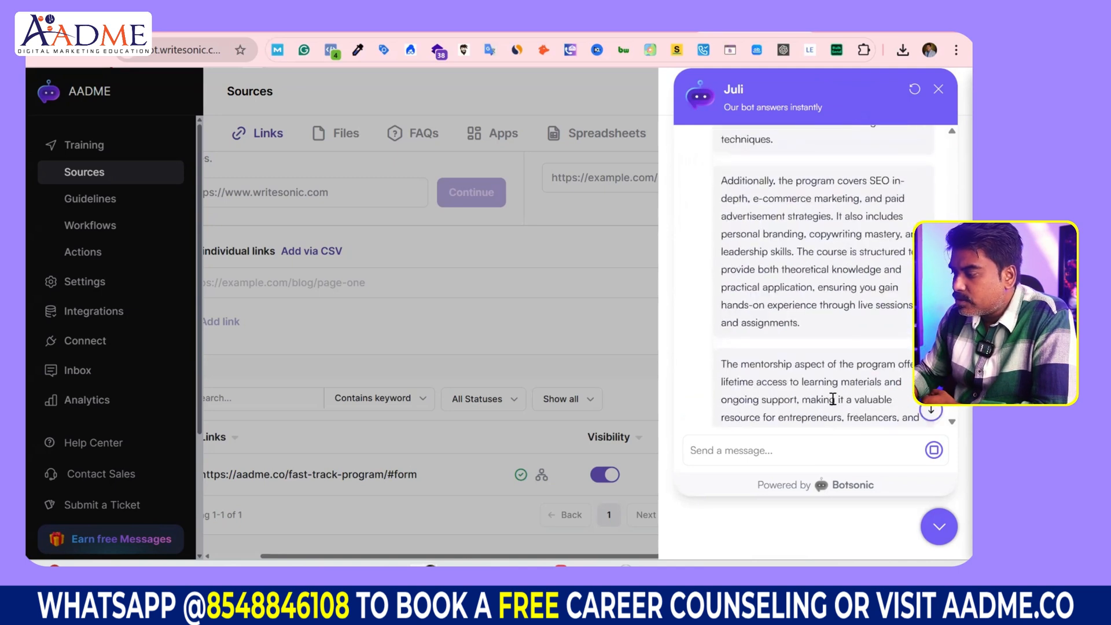
scroll(834, 399, "up", 3)
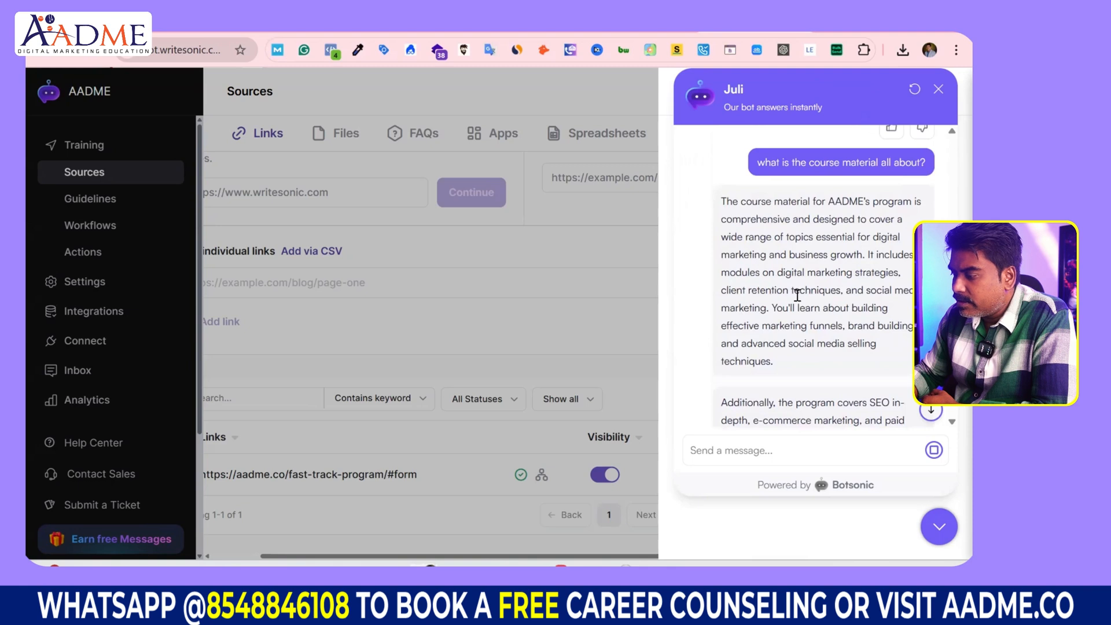
left_click_drag(737, 292, 694, 307)
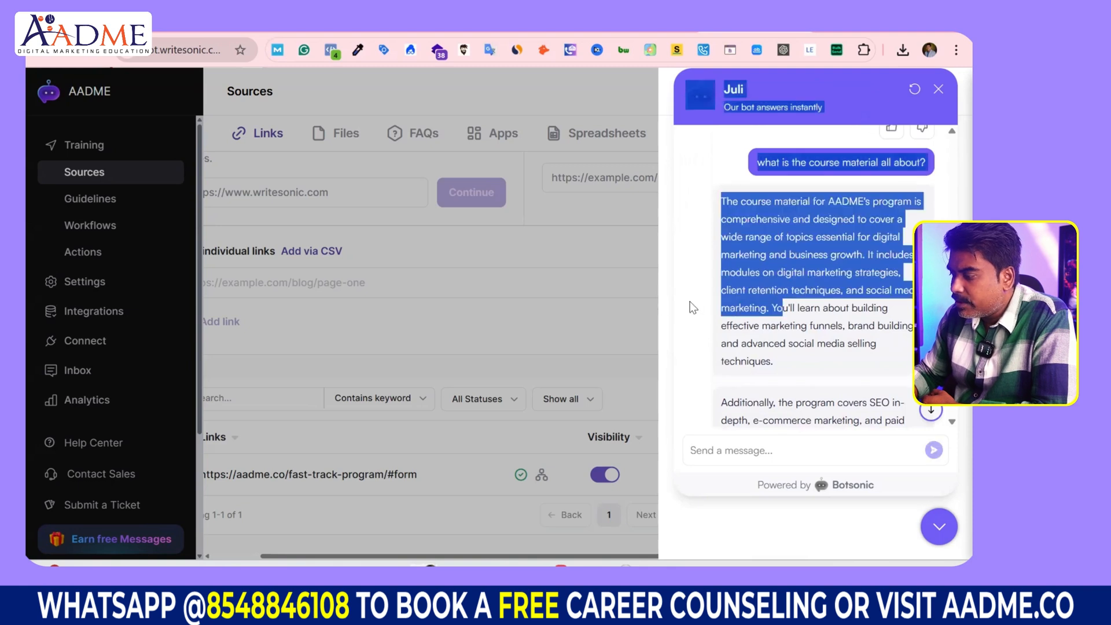
left_click(790, 267)
left_click_drag(787, 259, 837, 258)
scroll(815, 255, "down", 3)
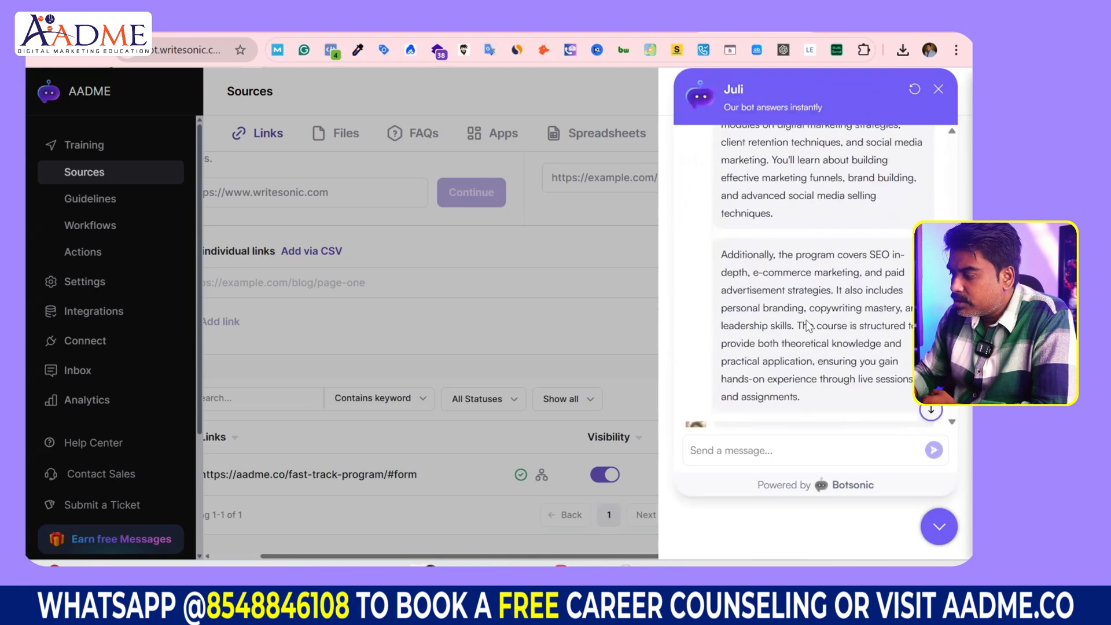
left_click_drag(791, 309, 845, 310)
left_click_drag(751, 273, 750, 324)
scroll(766, 353, "down", 3)
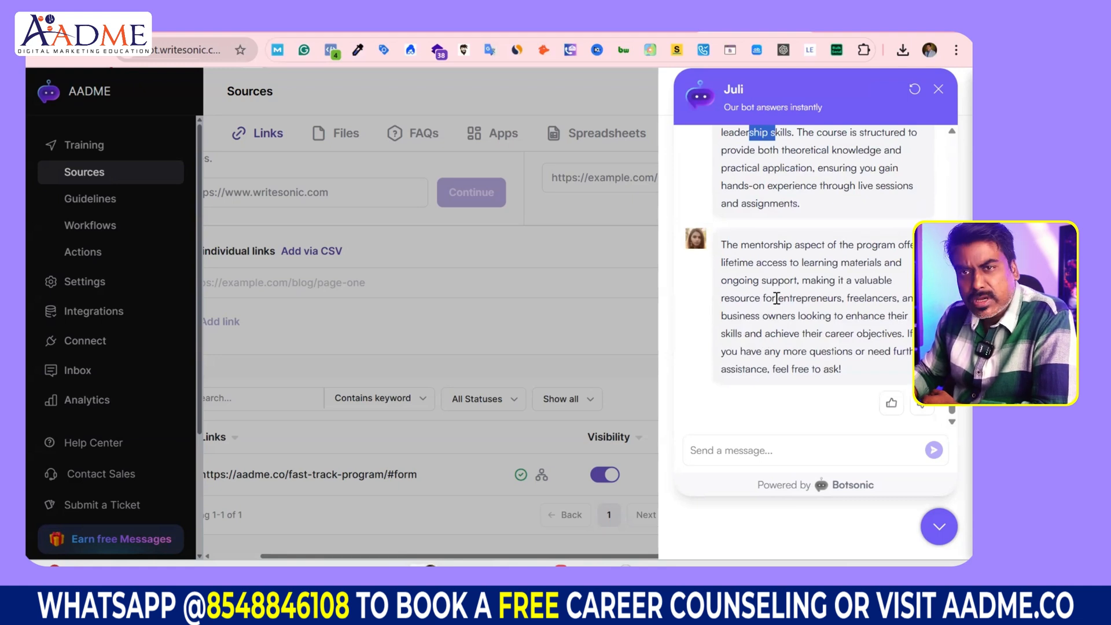
left_click_drag(777, 298, 888, 300)
left_click_drag(806, 317, 712, 322)
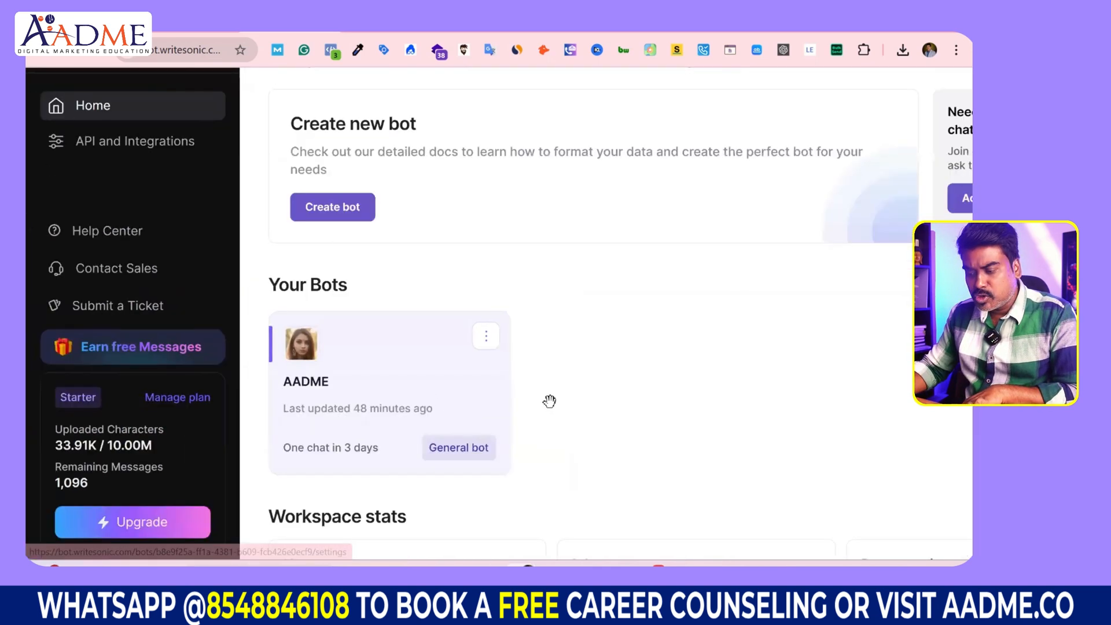
Step: Open the AADME bot and go to its Integrations page
left_click(426, 389)
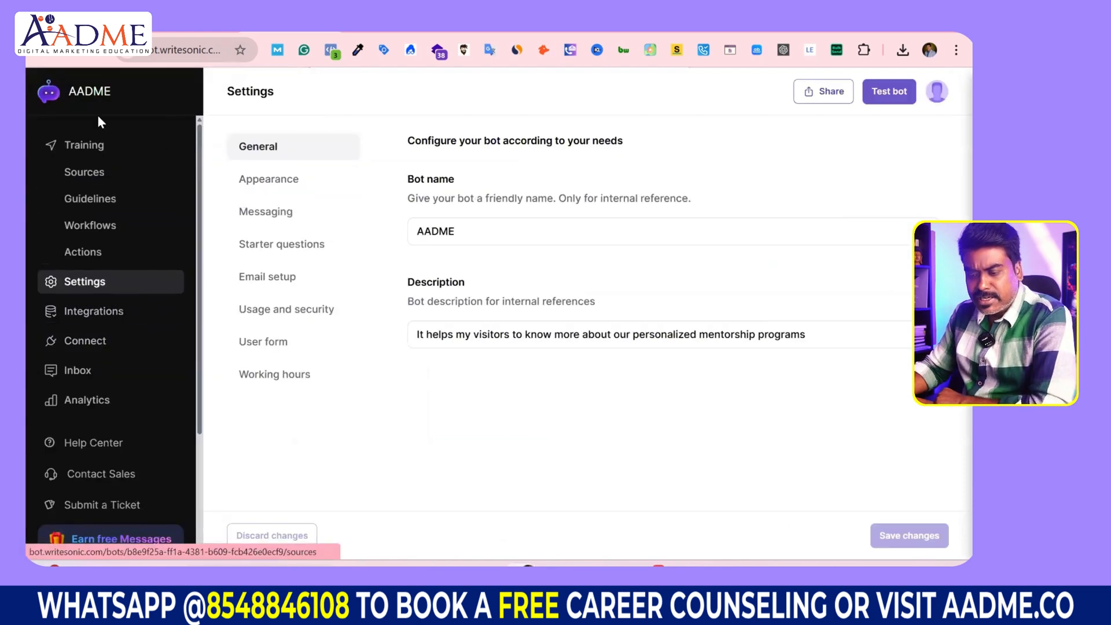
left_click(91, 313)
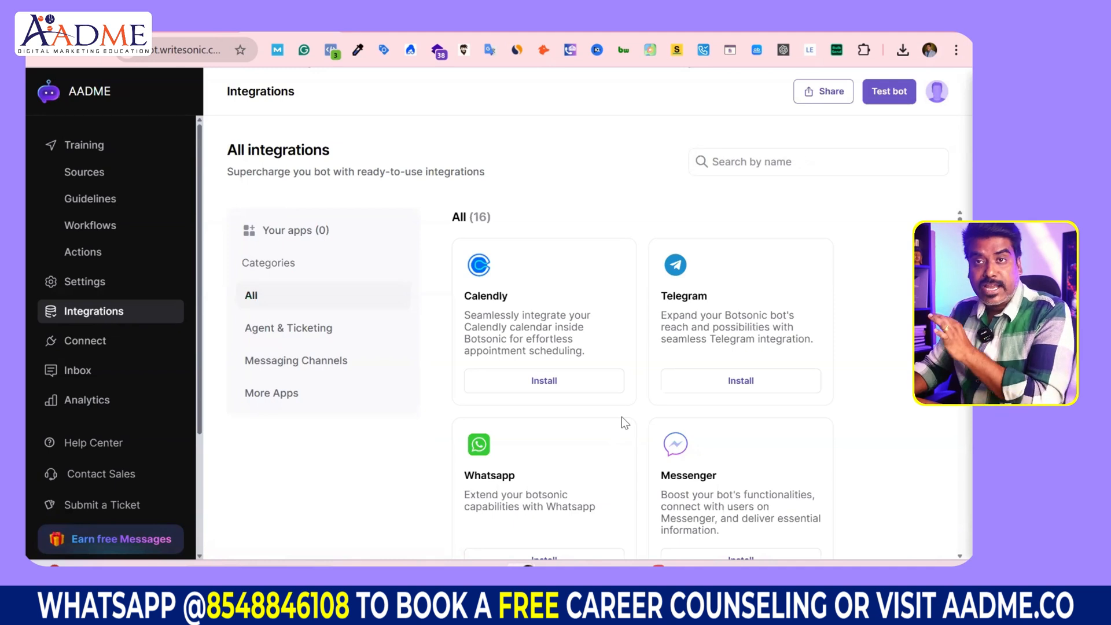
left_click(107, 346)
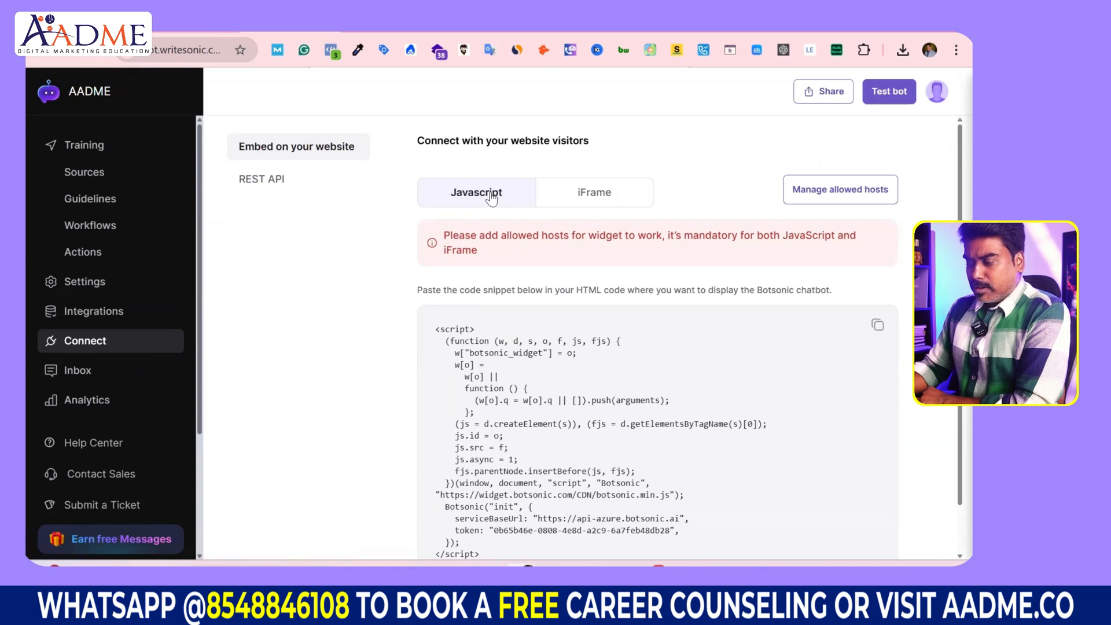
scroll(509, 351, "down", 1)
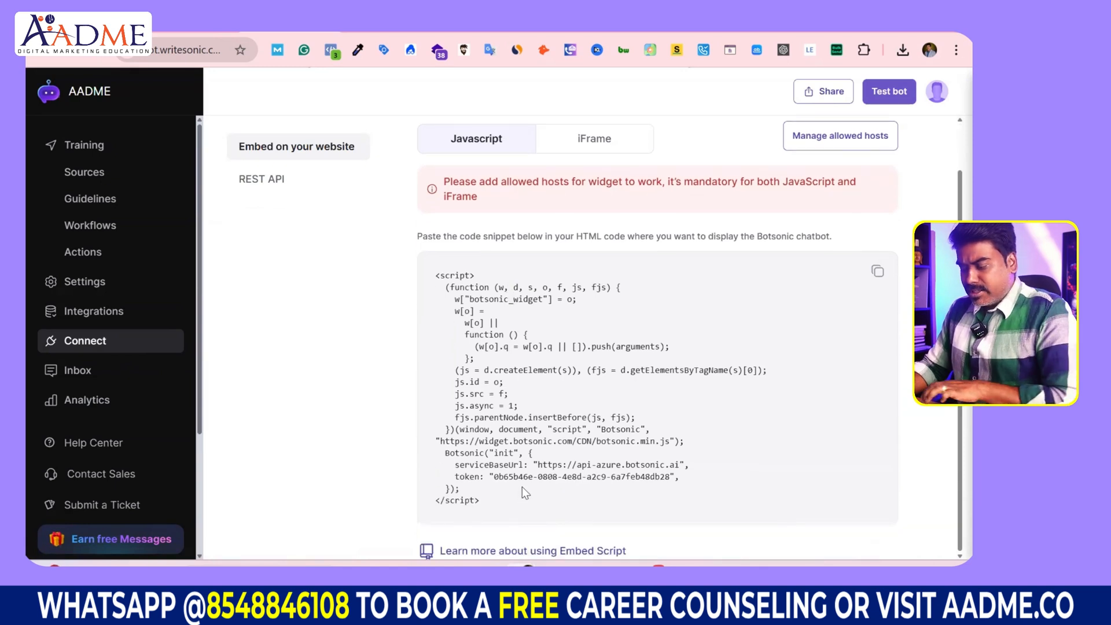
left_click_drag(494, 476, 736, 475)
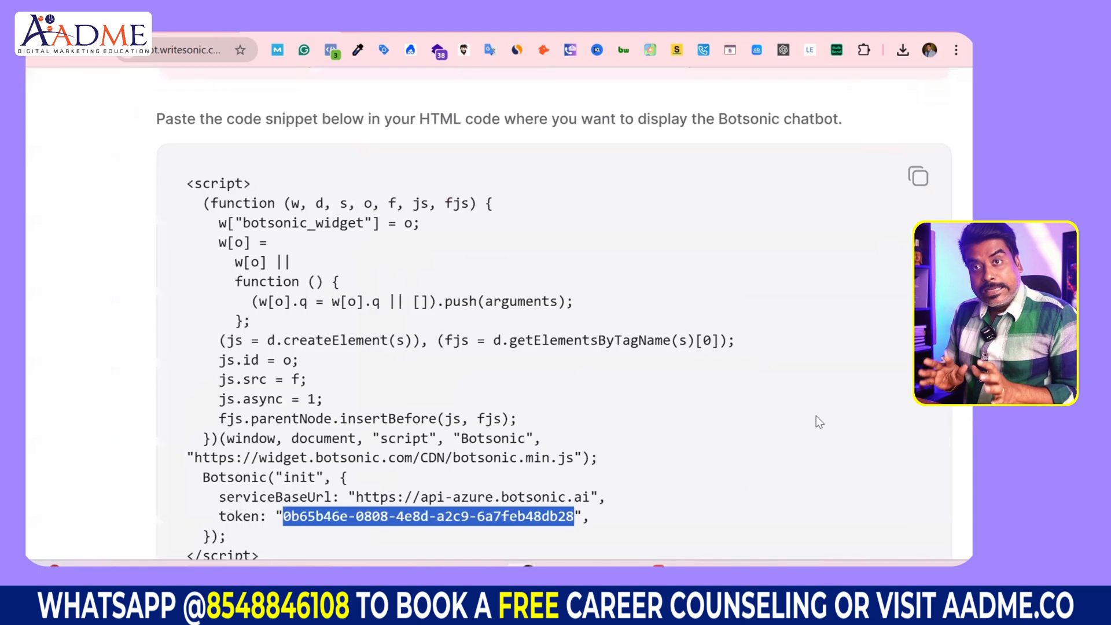
scroll(816, 415, "down", 5)
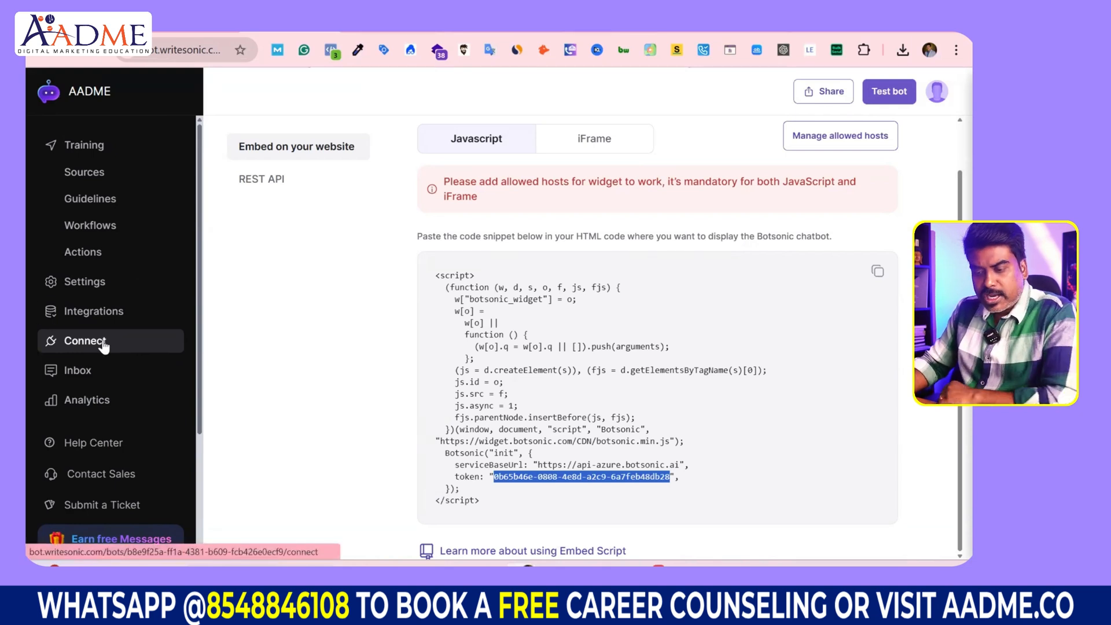
left_click(110, 312)
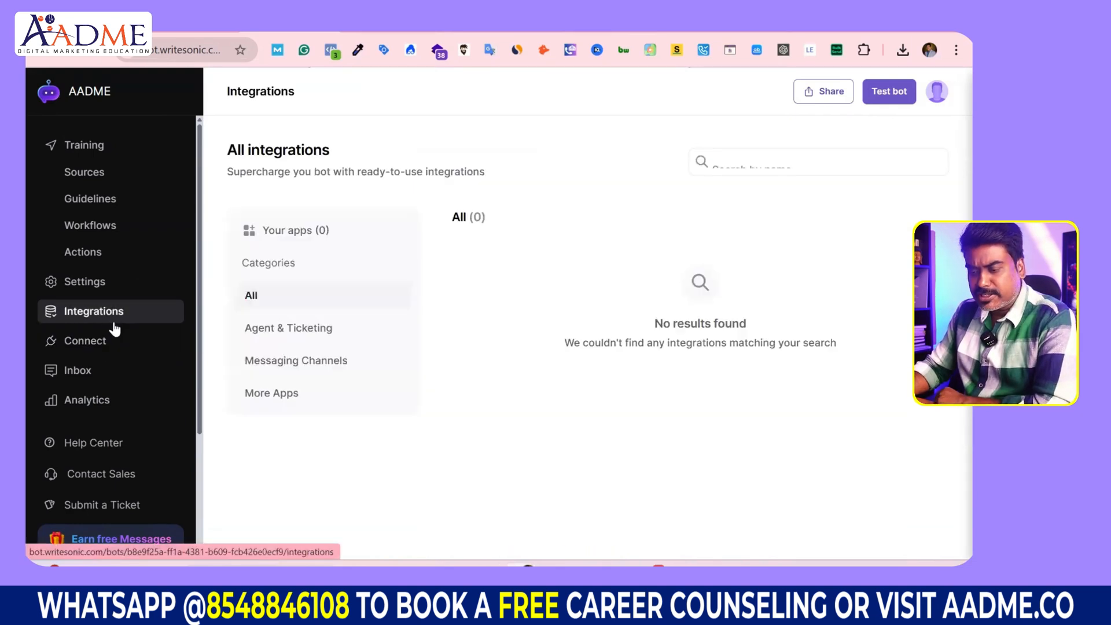
scroll(557, 313, "down", 2)
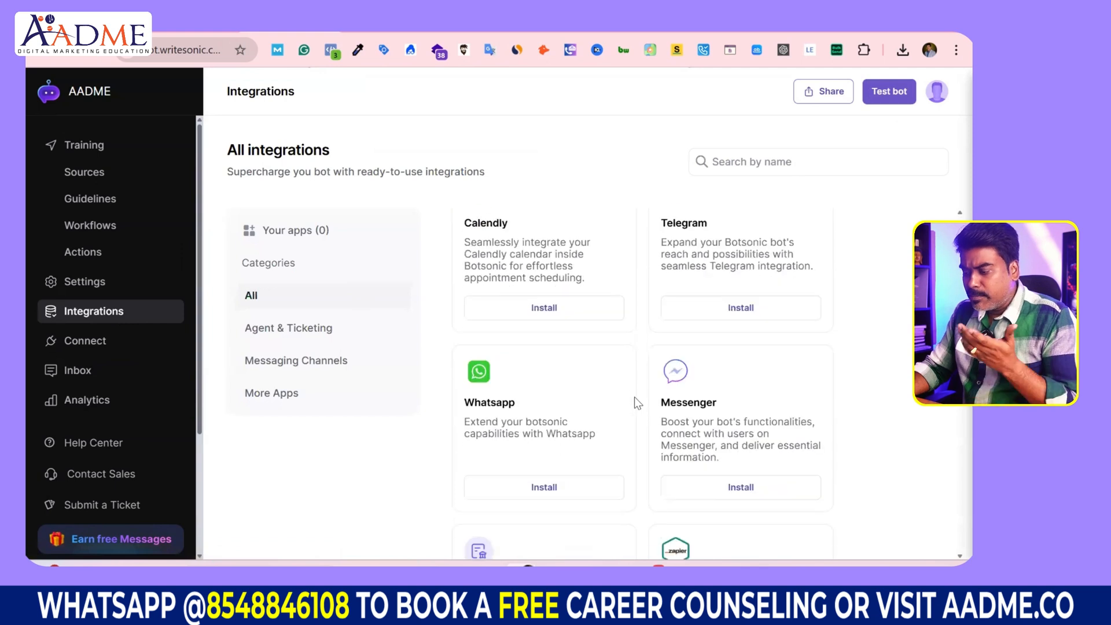
scroll(645, 403, "down", 6)
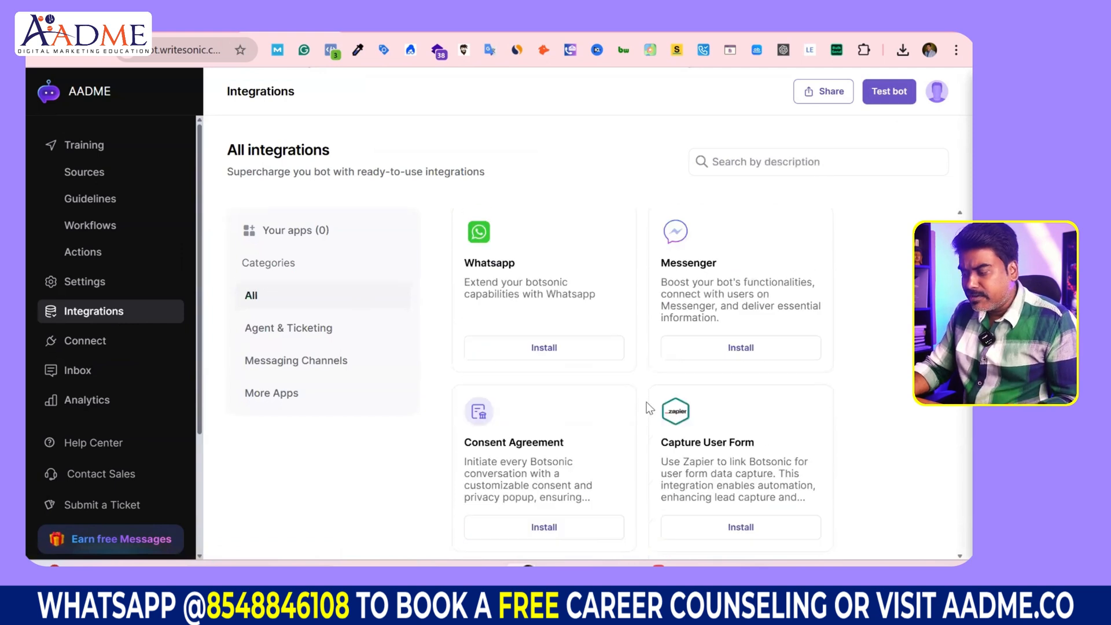
scroll(558, 352, "down", 2)
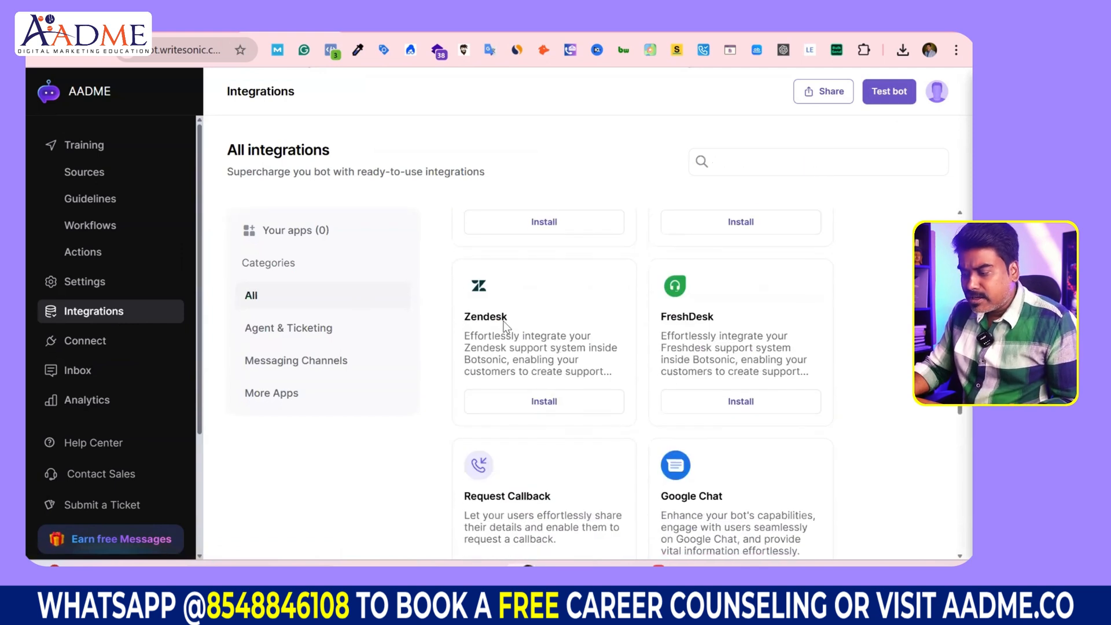
double_click(474, 317)
left_click_drag(671, 317, 690, 317)
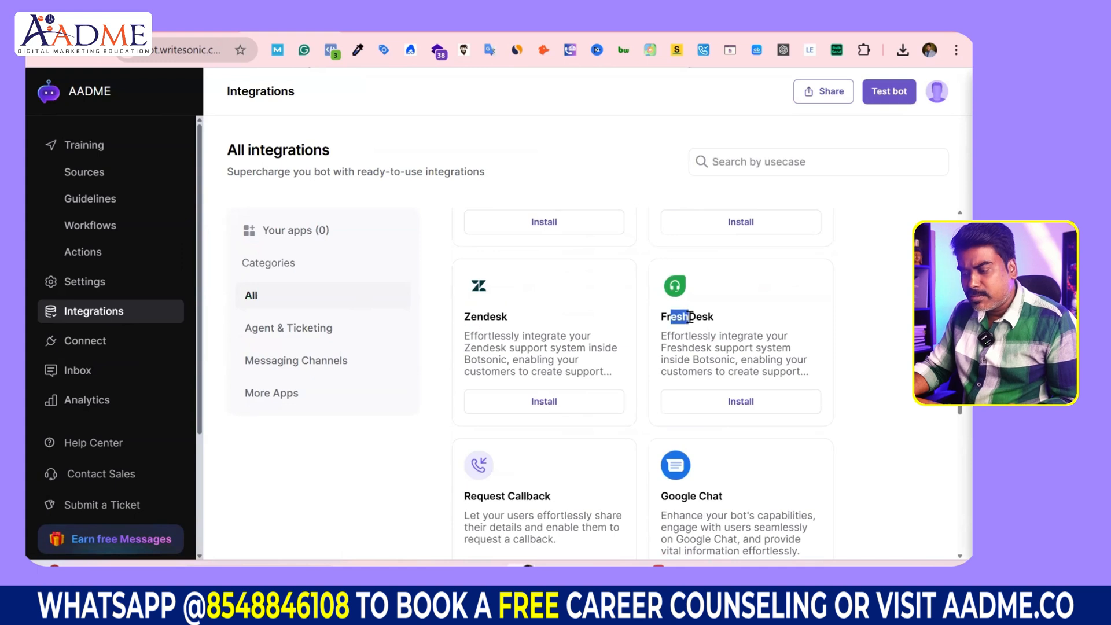
scroll(627, 426, "down", 5)
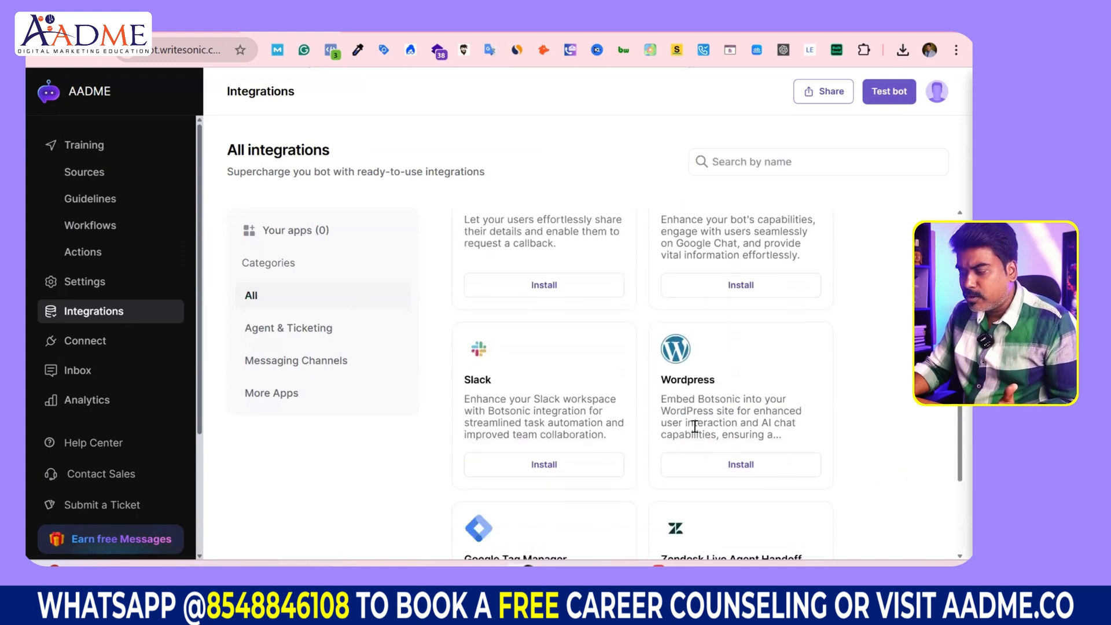
left_click_drag(689, 398, 752, 423)
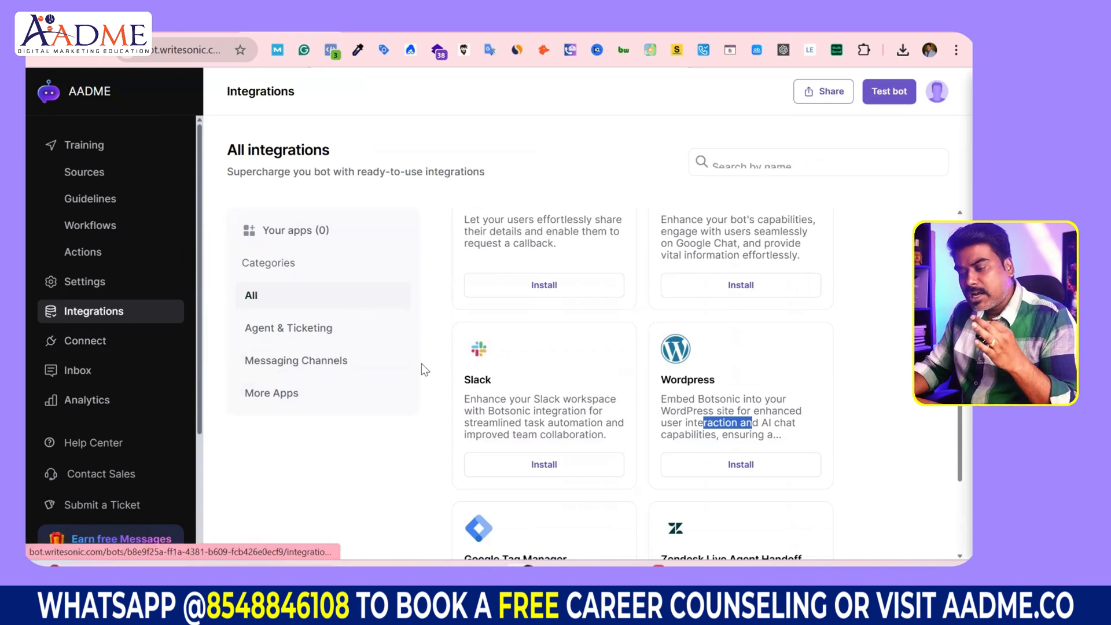
Step: Reveal and select the bot's iFrame embed code, then bring up the kgtest.in site
left_click(82, 340)
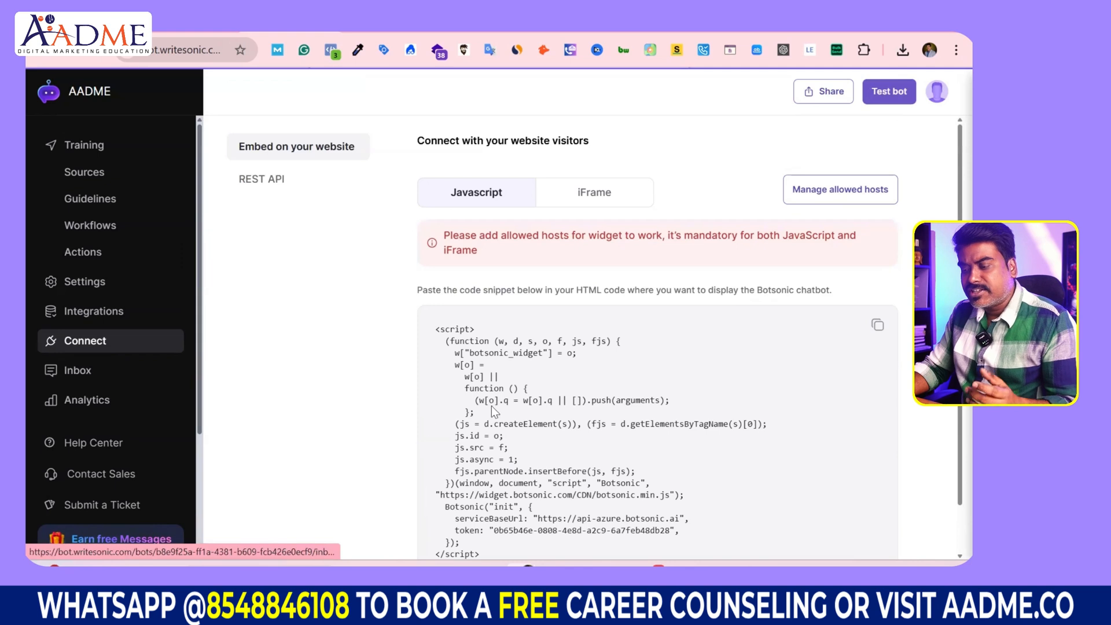
scroll(512, 370, "down", 1)
left_click(596, 138)
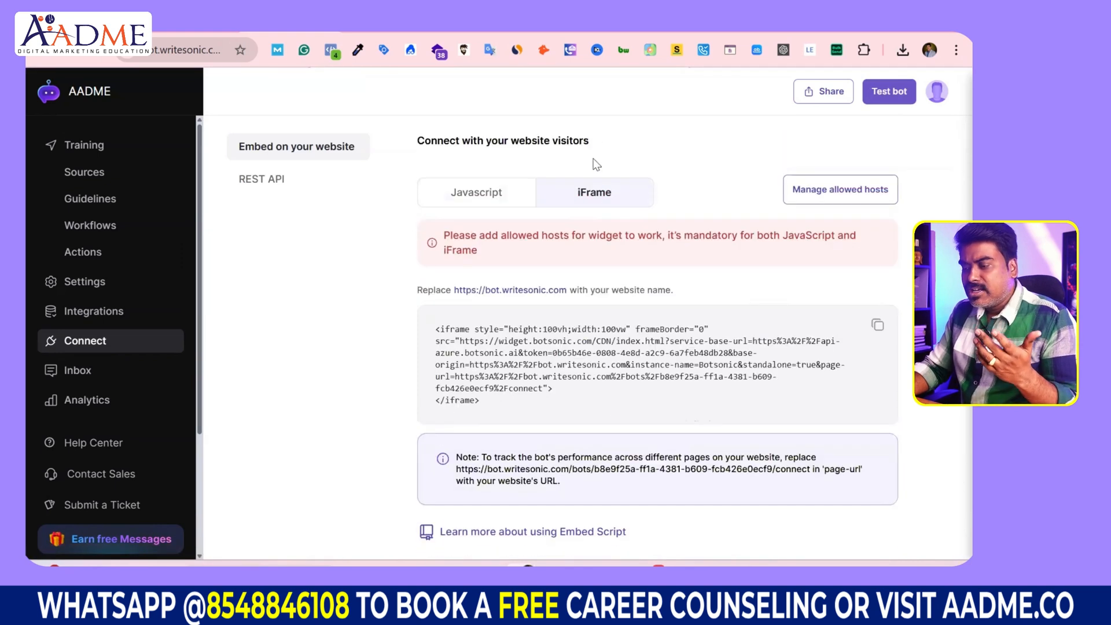
left_click_drag(510, 405, 431, 335)
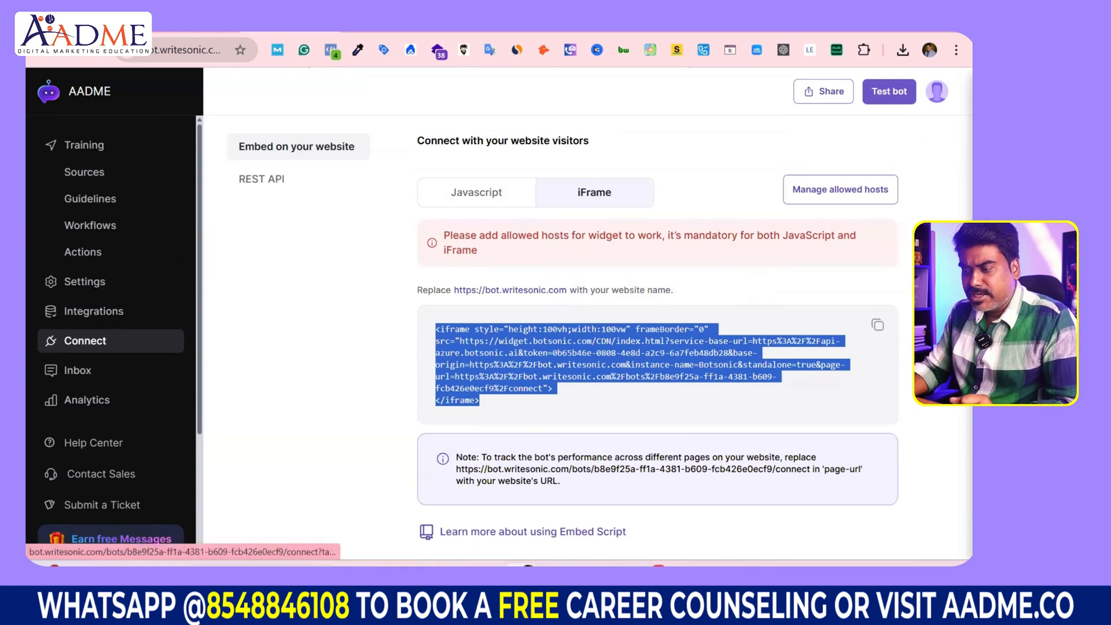
left_click(341, 33)
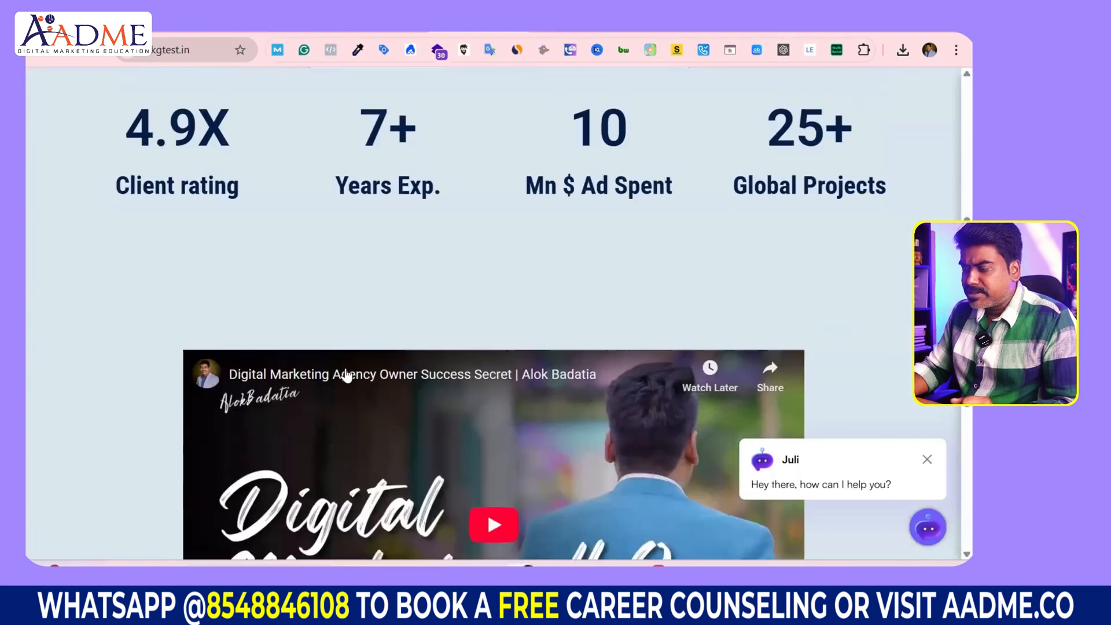
Step: Open the WordPress admin Dashboard from the site-name menu in the admin bar
scroll(341, 365, "up", 5)
scroll(346, 376, "up", 1)
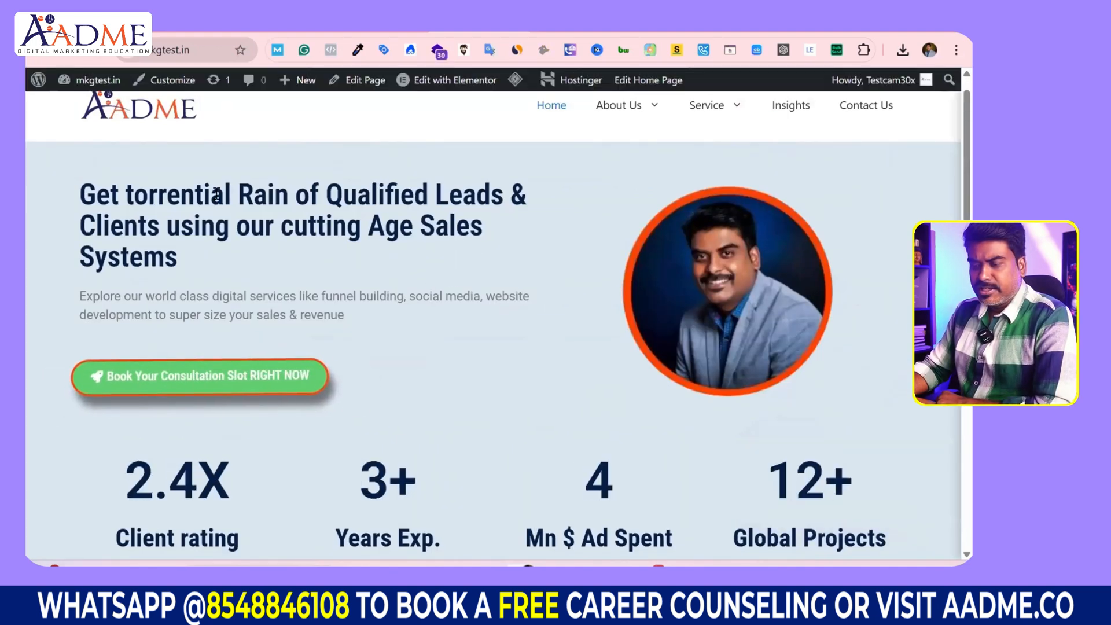
mouse_move(106, 86)
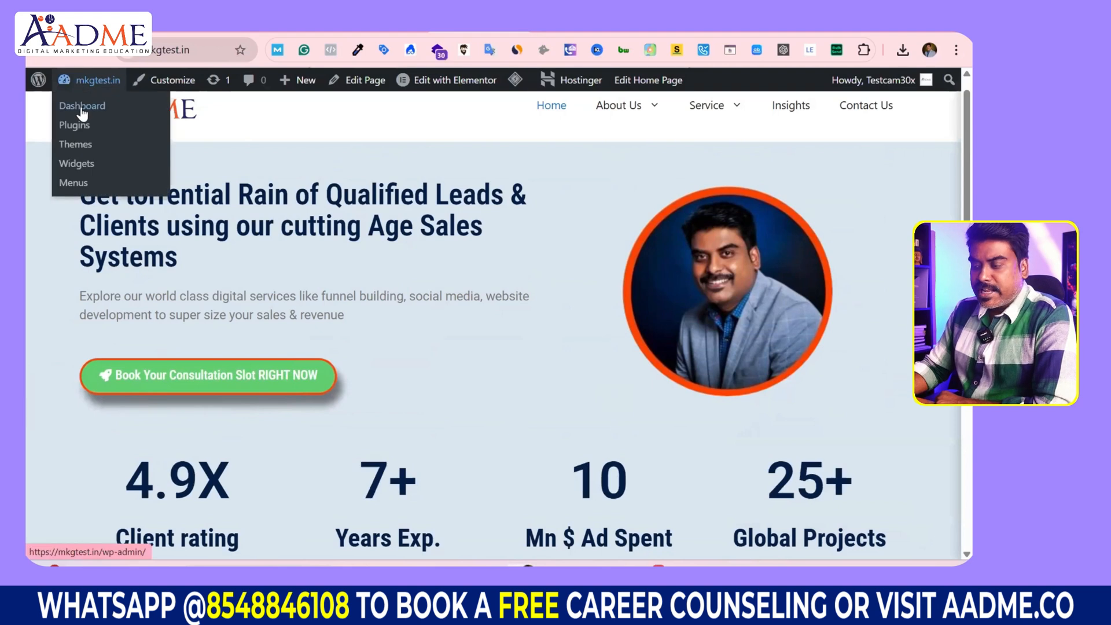
left_click(81, 108)
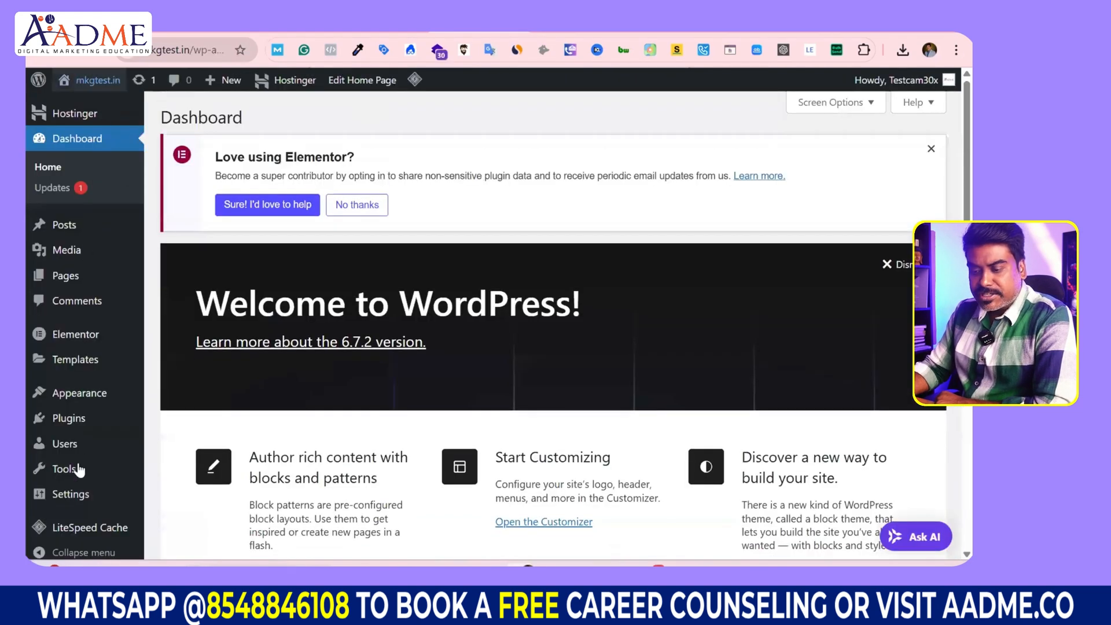
mouse_move(81, 477)
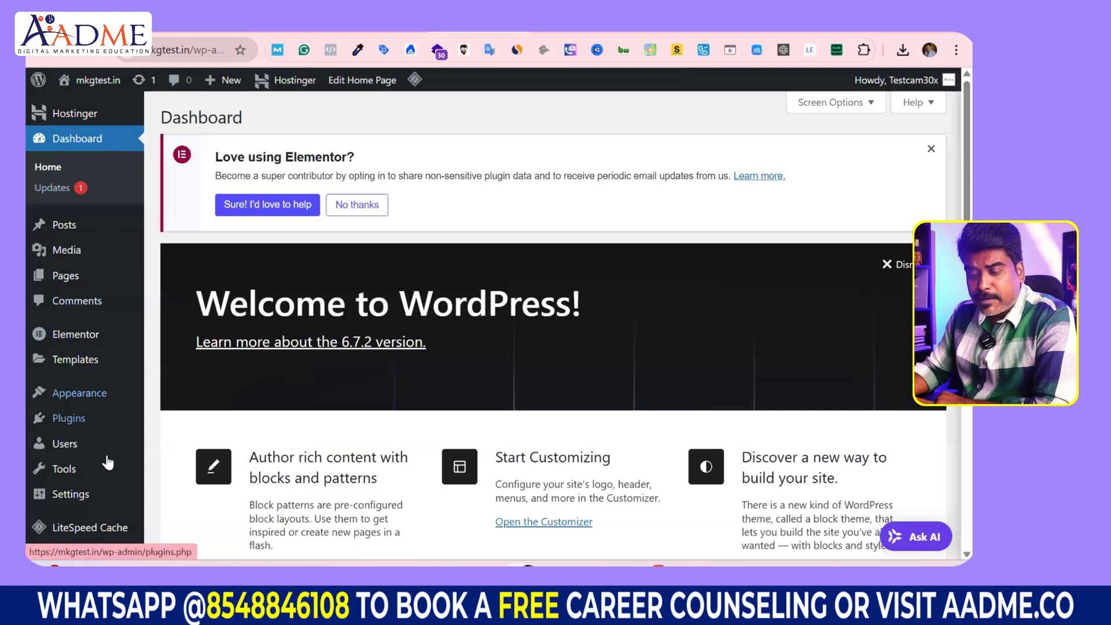
mouse_move(122, 413)
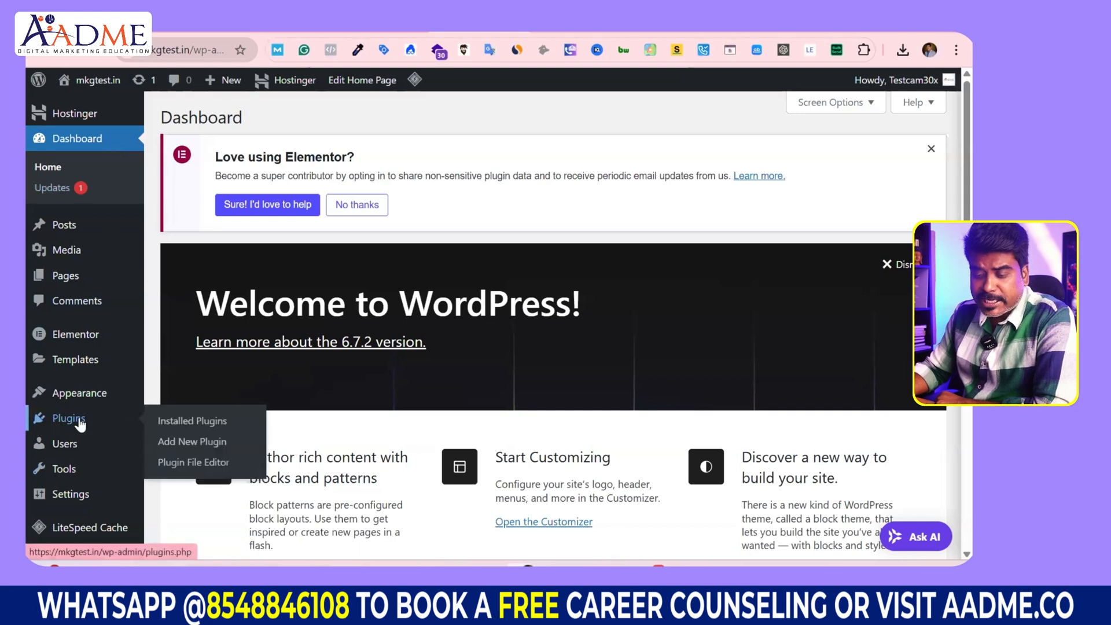
Step: Search Add New Plugin for 'botsoni', then install and activate the Botsonic plugin
left_click(222, 442)
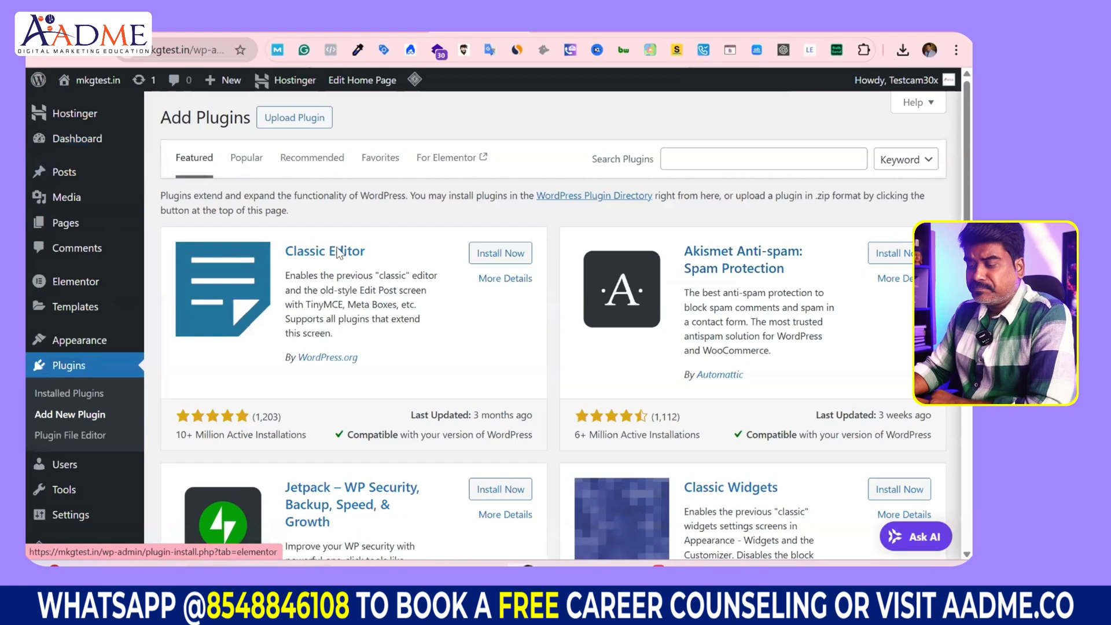
scroll(264, 365, "down", 3)
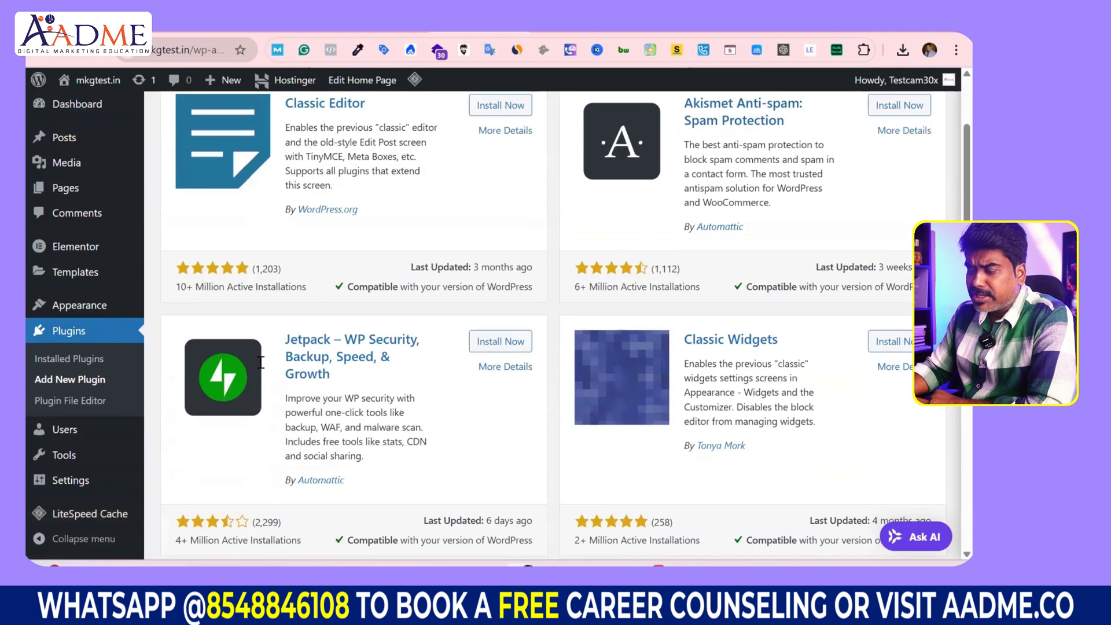
scroll(633, 275, "up", 3)
left_click(690, 160)
type("bots")
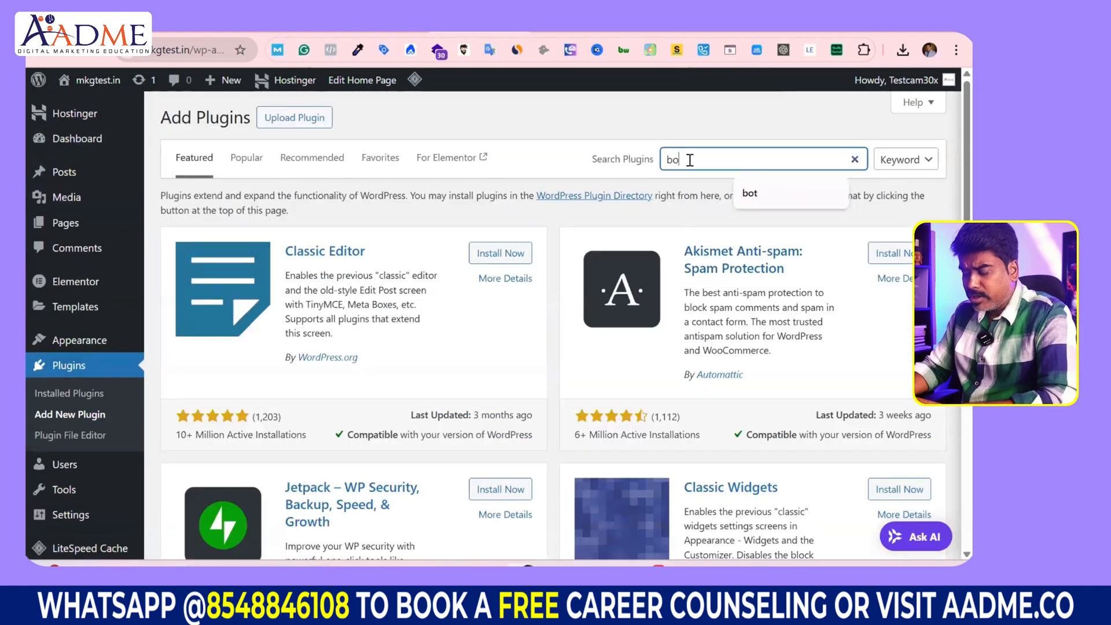
type("onic")
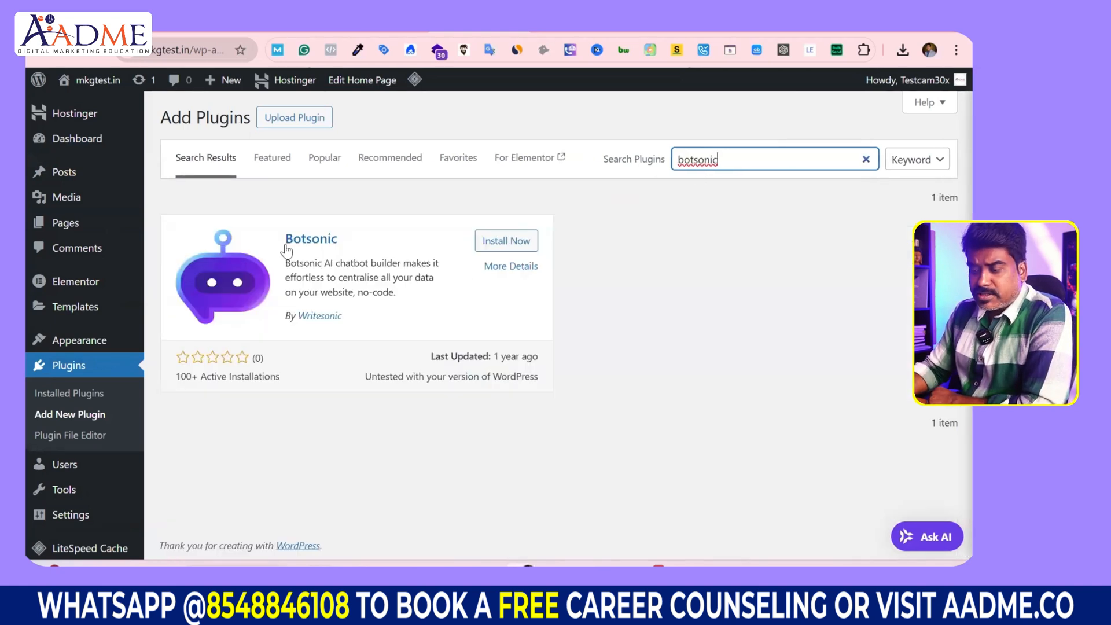
left_click_drag(293, 242, 327, 240)
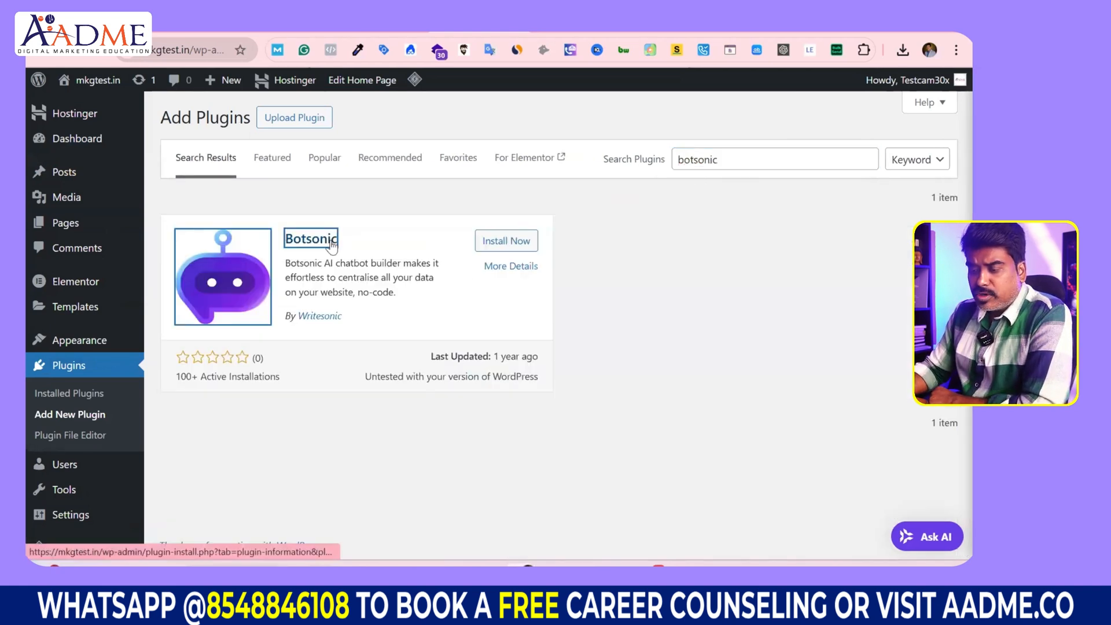
left_click(506, 241)
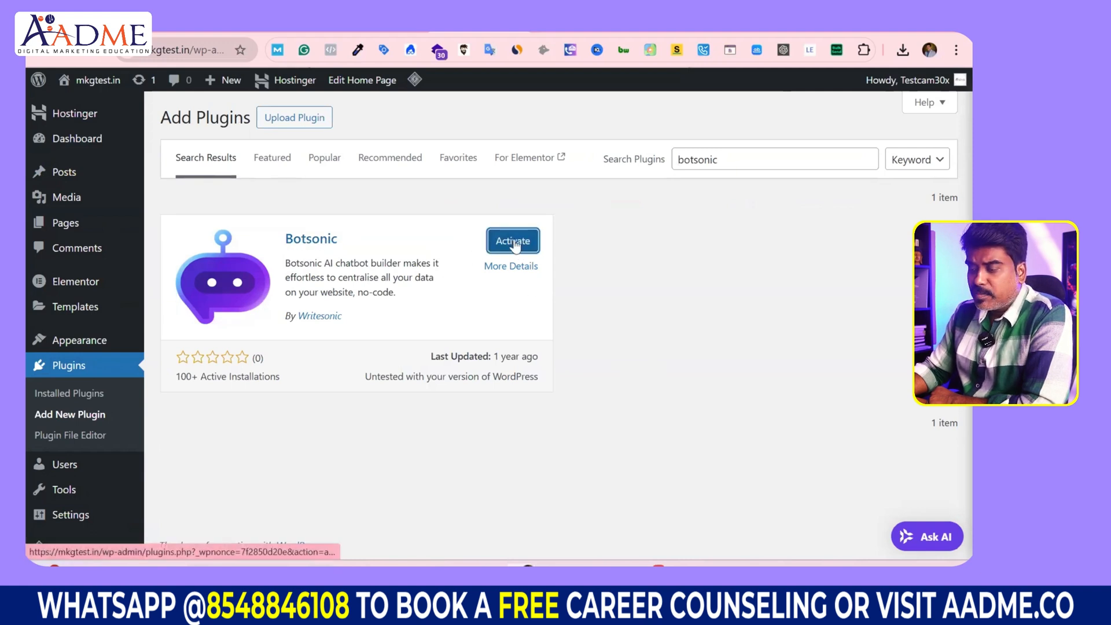
left_click(528, 247)
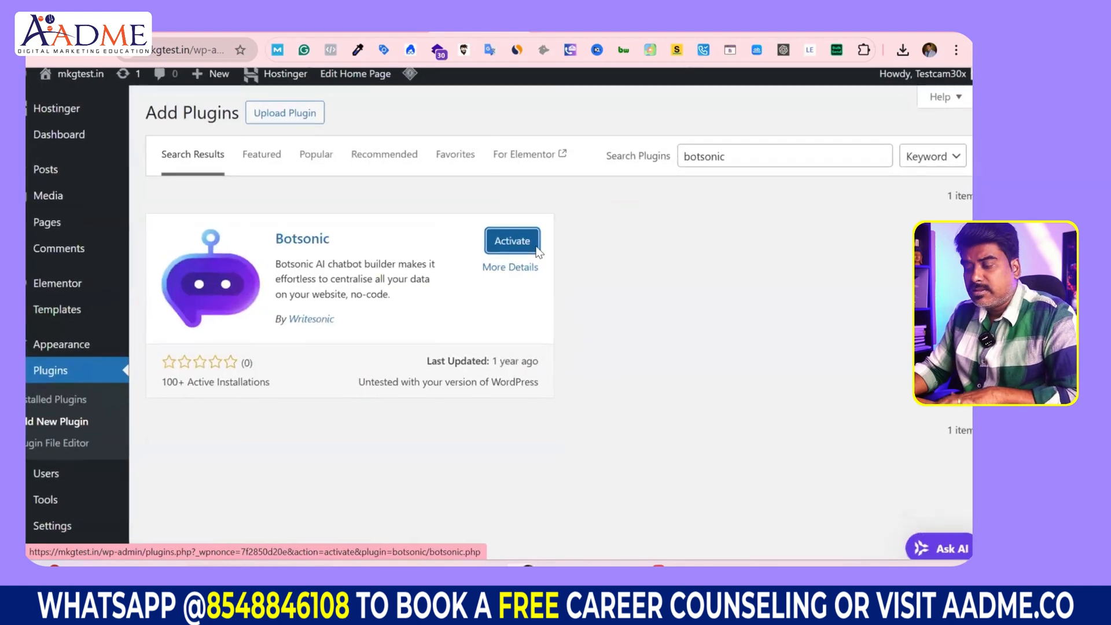
left_click(513, 242)
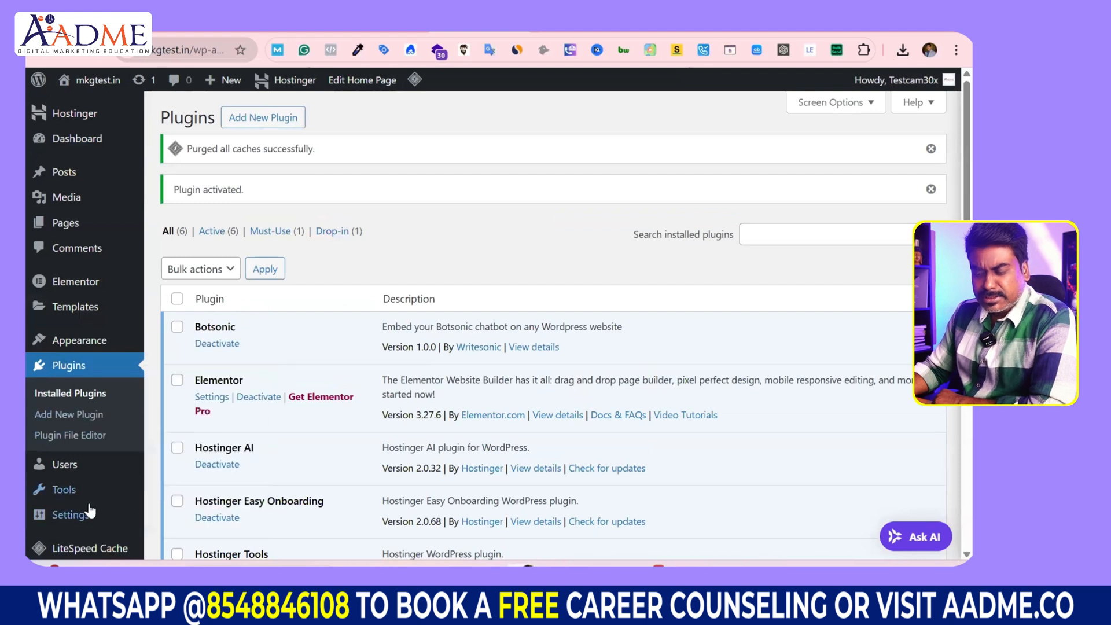
Step: Clear the existing Widget Token in Botsonic Settings, then return to the Botsonic embed page
mouse_move(88, 513)
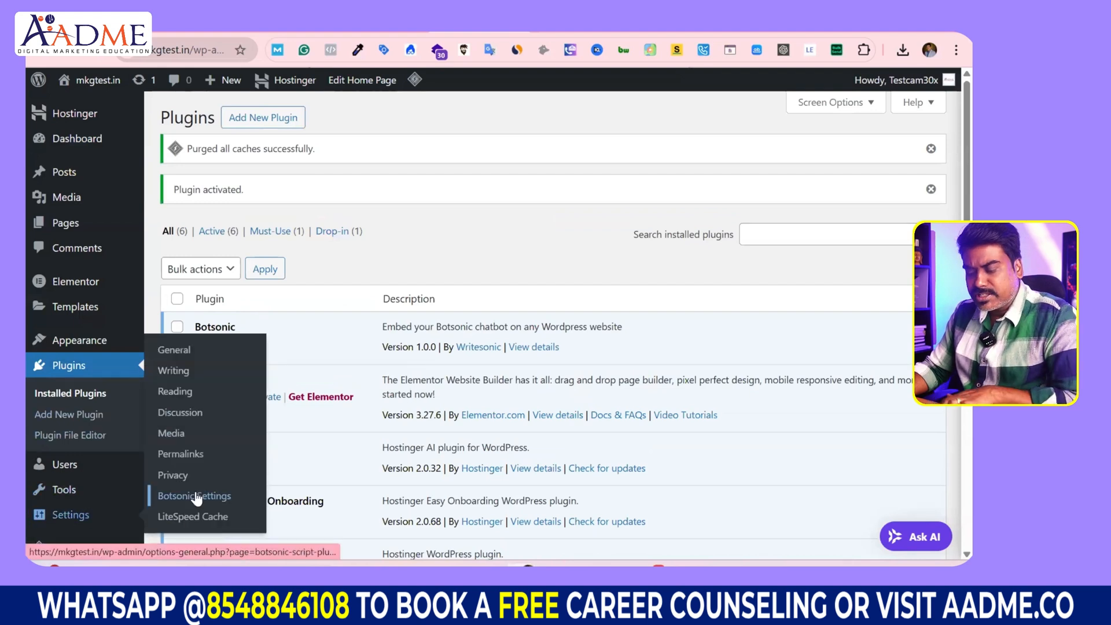
scroll(197, 498, "up", 5)
scroll(197, 498, "down", 2)
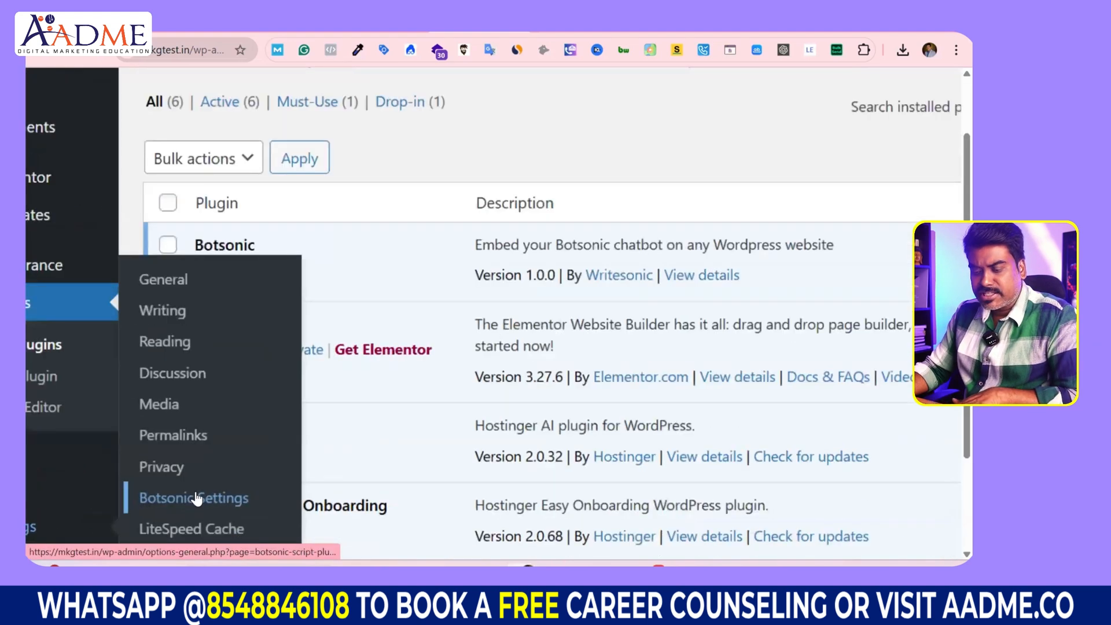
scroll(197, 498, "down", 5)
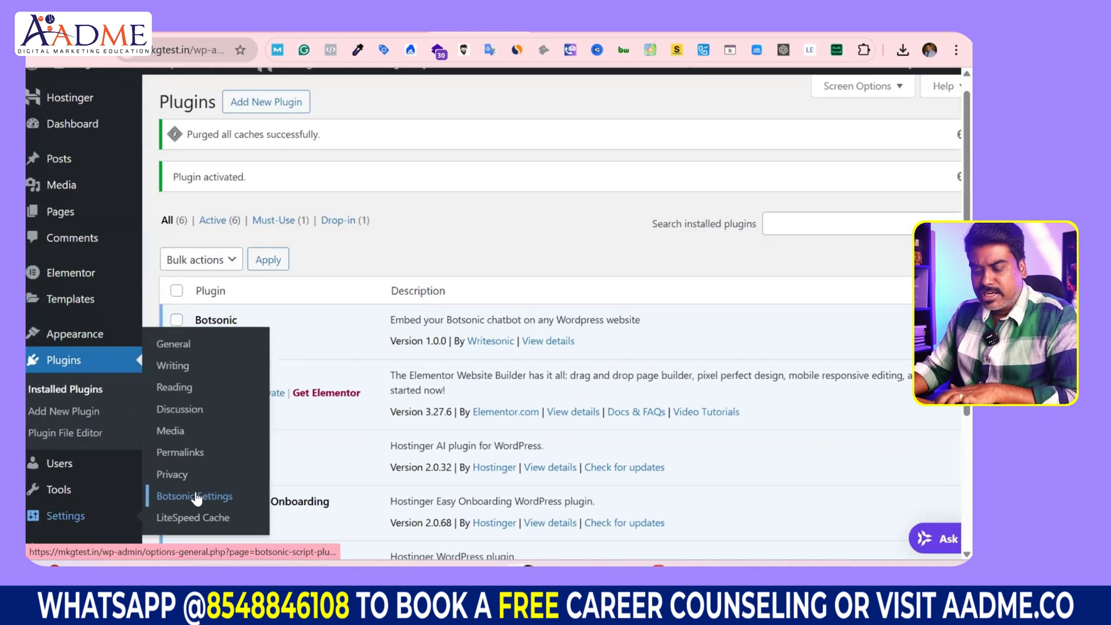
left_click(196, 496)
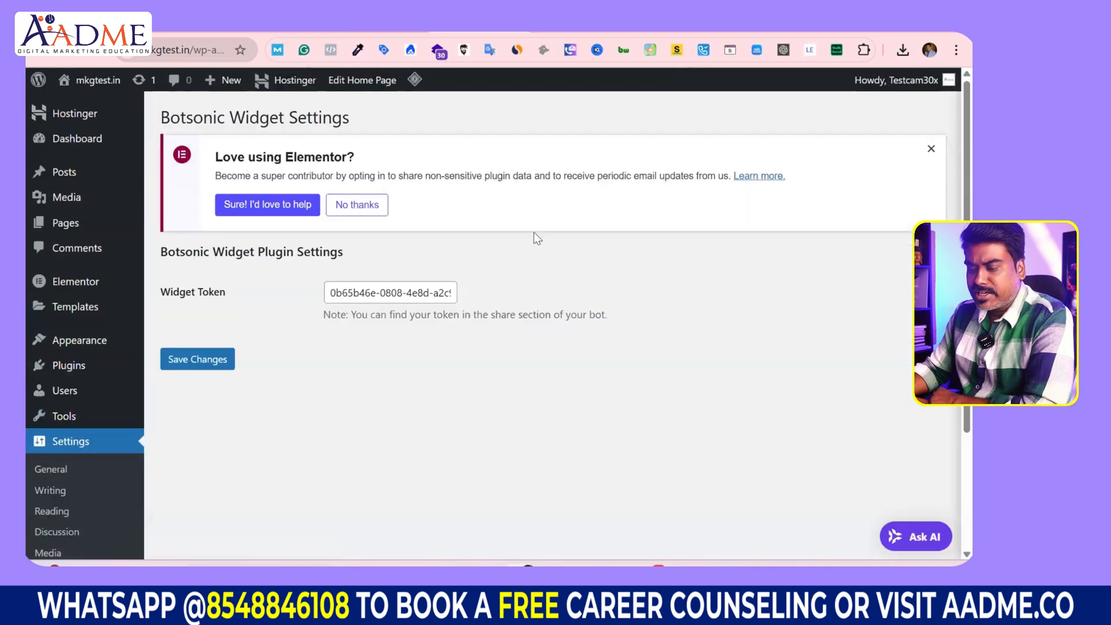
triple_click(344, 293)
key("BackSpace")
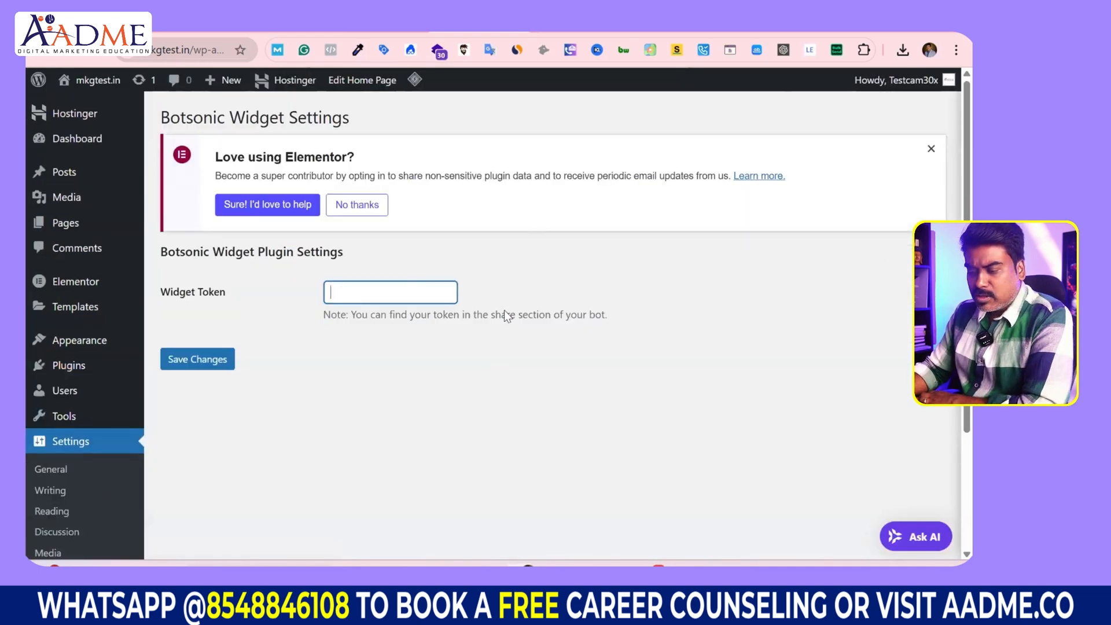
left_click(307, 30)
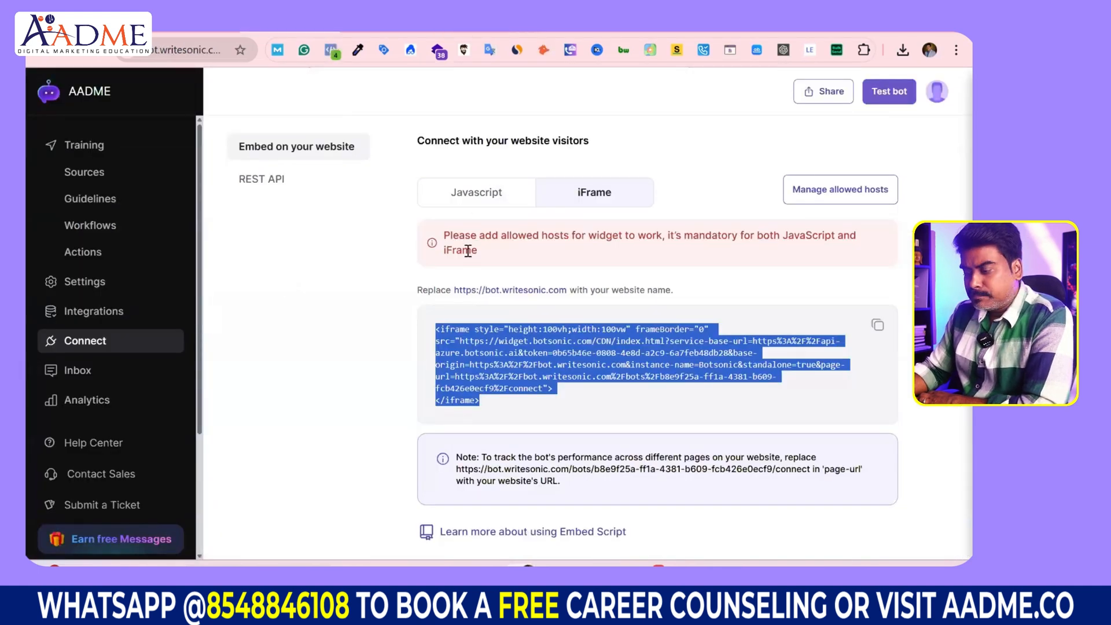
Step: Show the JavaScript embed snippet and copy its widget token value
left_click(475, 197)
scroll(499, 480, "down", 1)
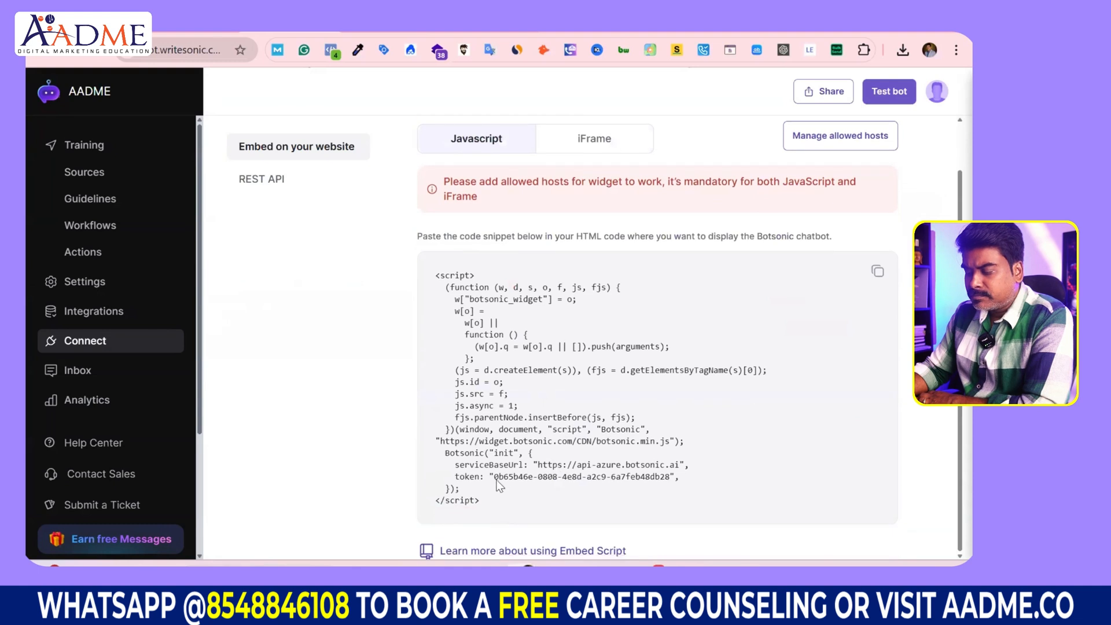
left_click_drag(529, 483, 672, 481)
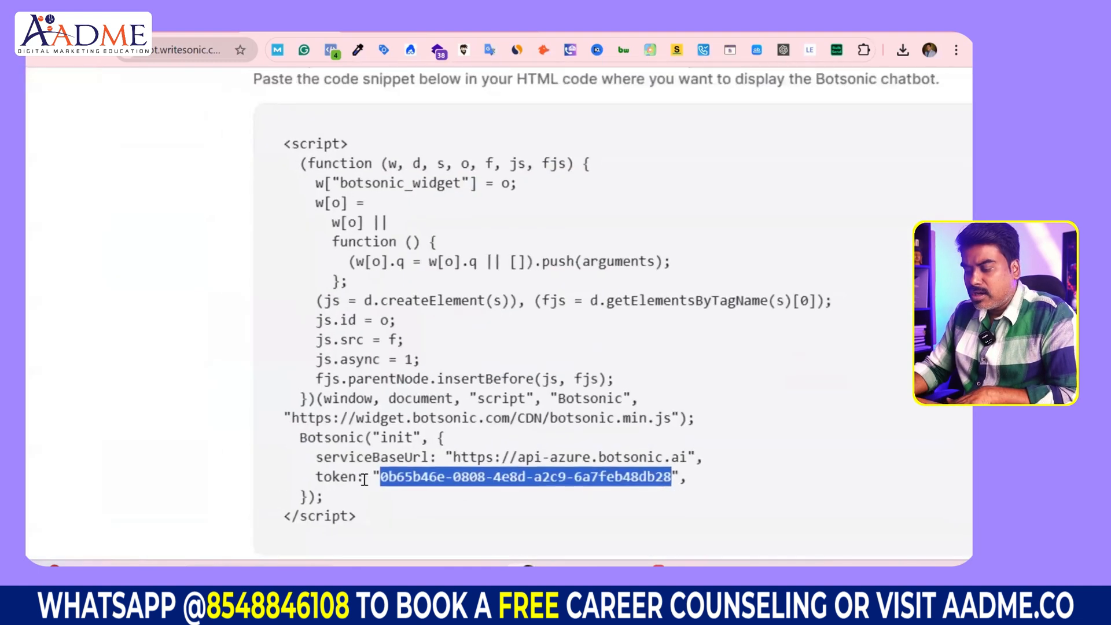
scroll(675, 479, "up", 3)
left_click_drag(677, 476, 670, 477)
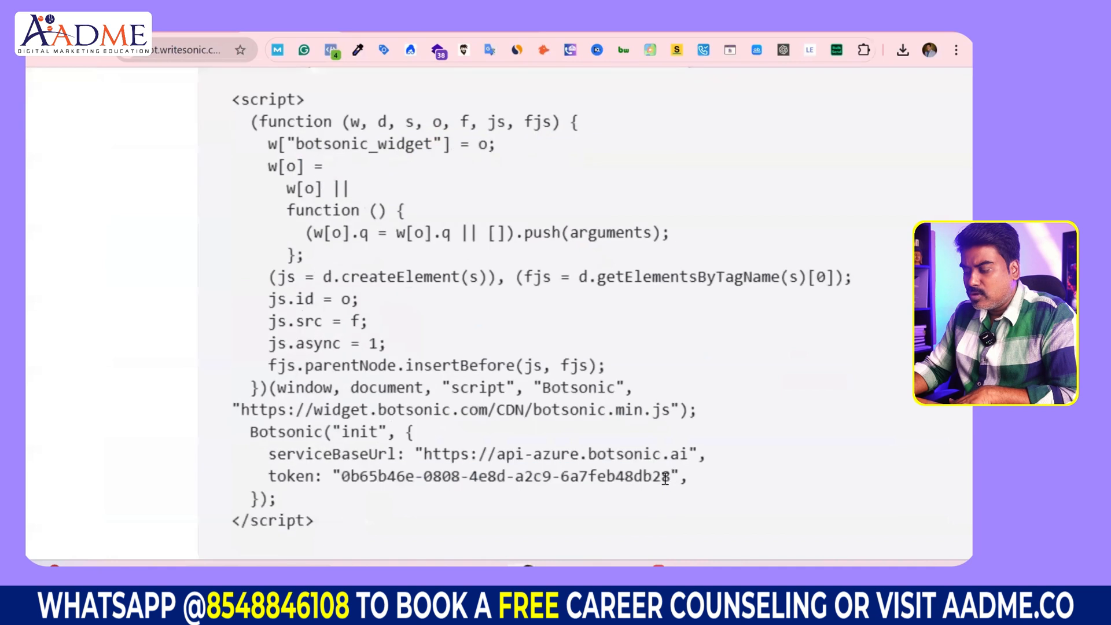
left_click_drag(344, 477, 667, 475)
key("ctrl+c")
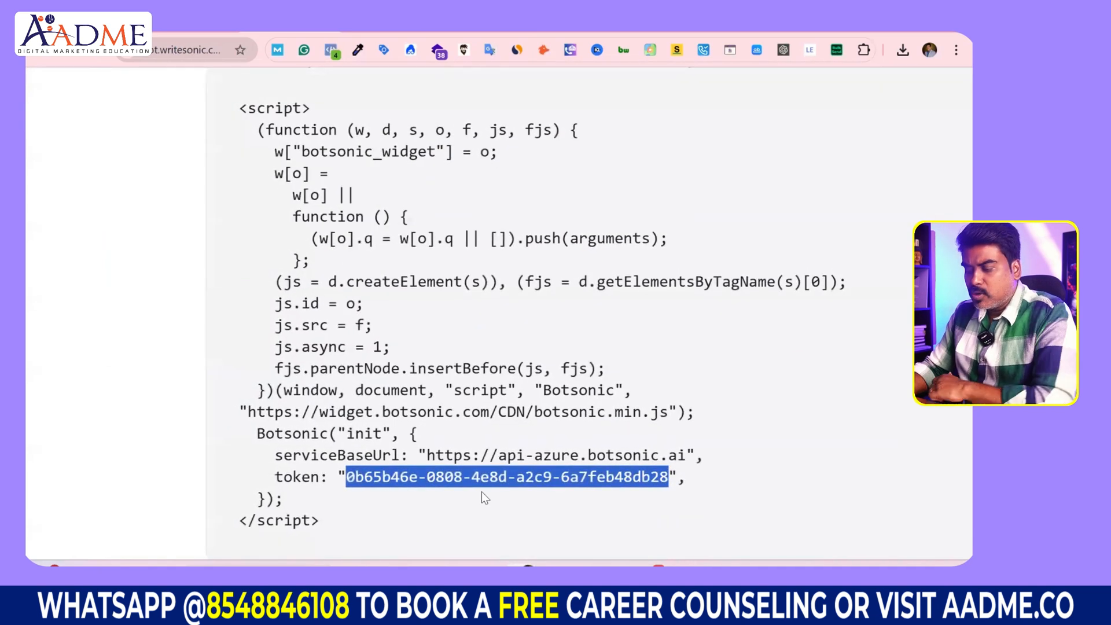
left_click(450, 35)
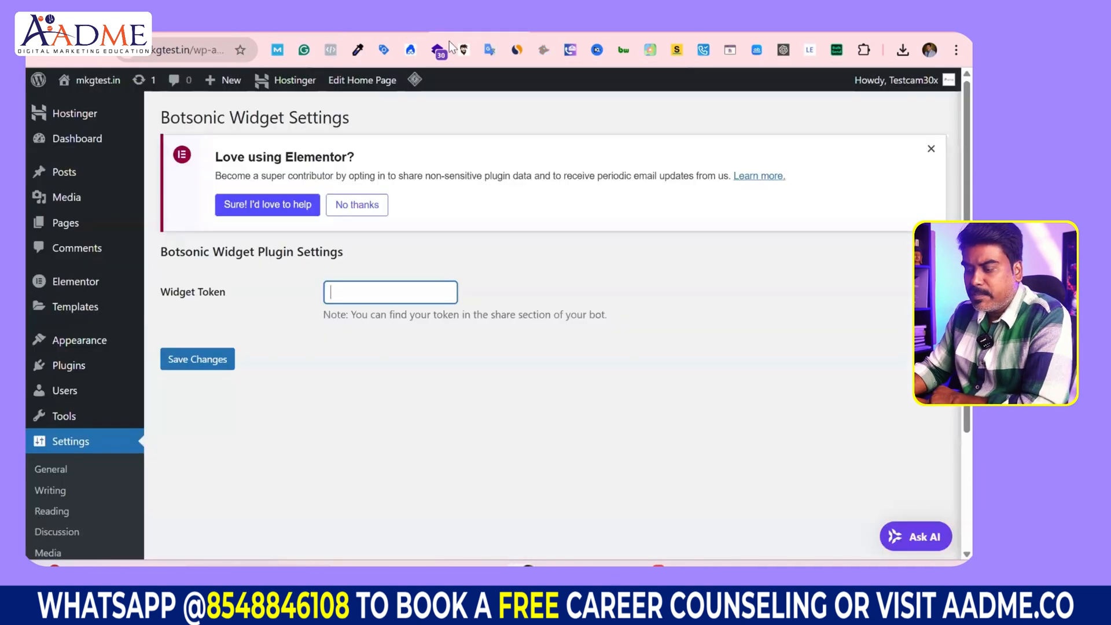
Step: Paste the copied token into the Widget Token field, save changes, and copy the site address
left_click(355, 290)
key("ctrl+v")
left_click_drag(267, 298, 151, 293)
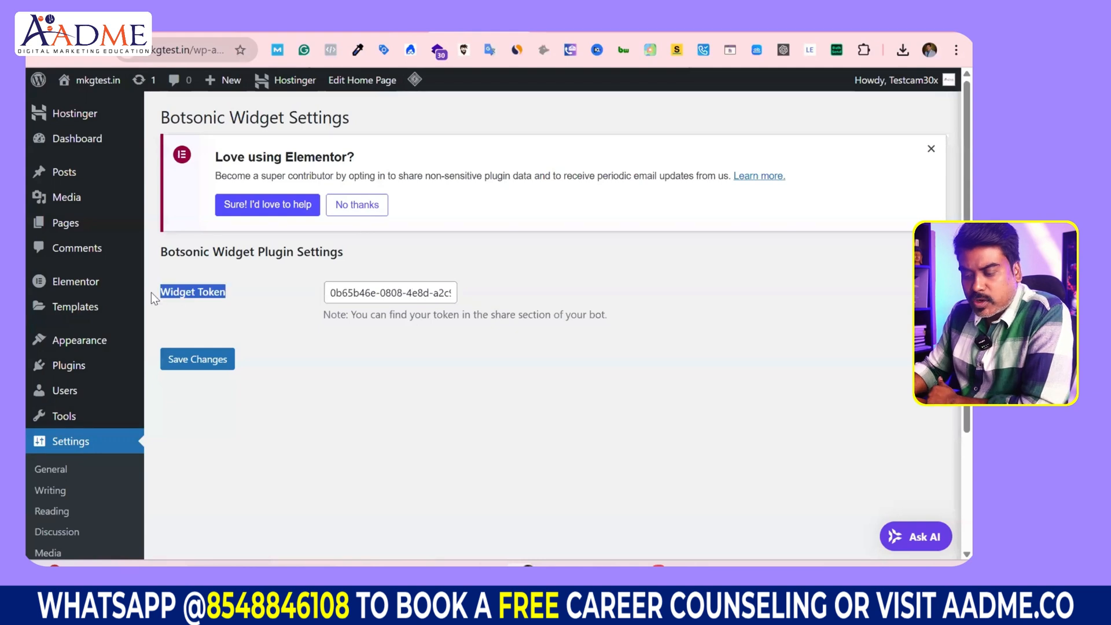
left_click(209, 359)
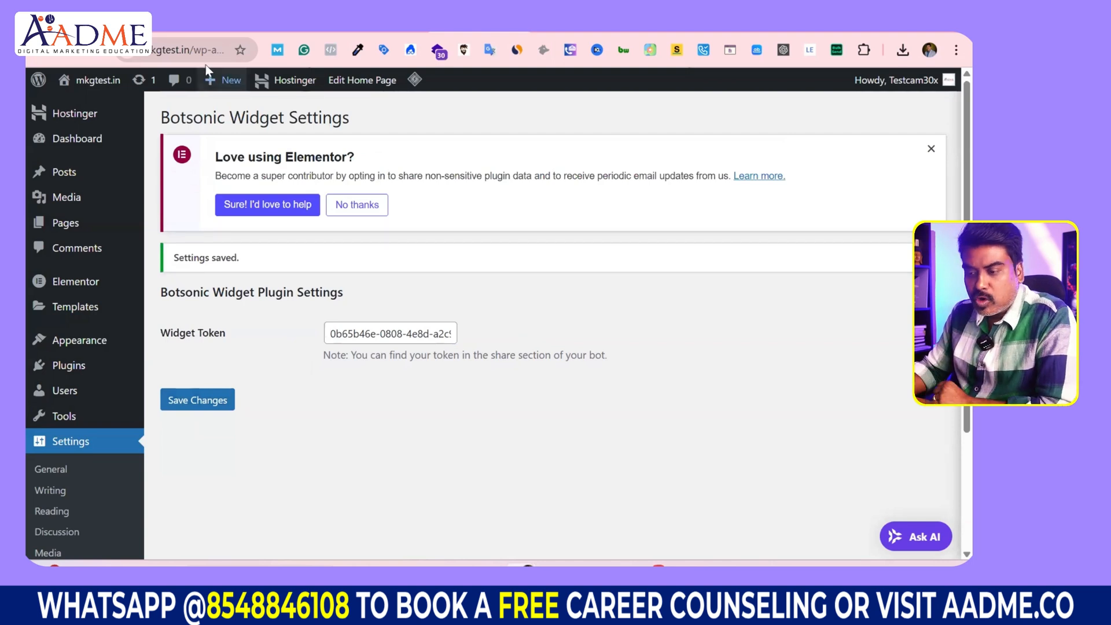
left_click(174, 51)
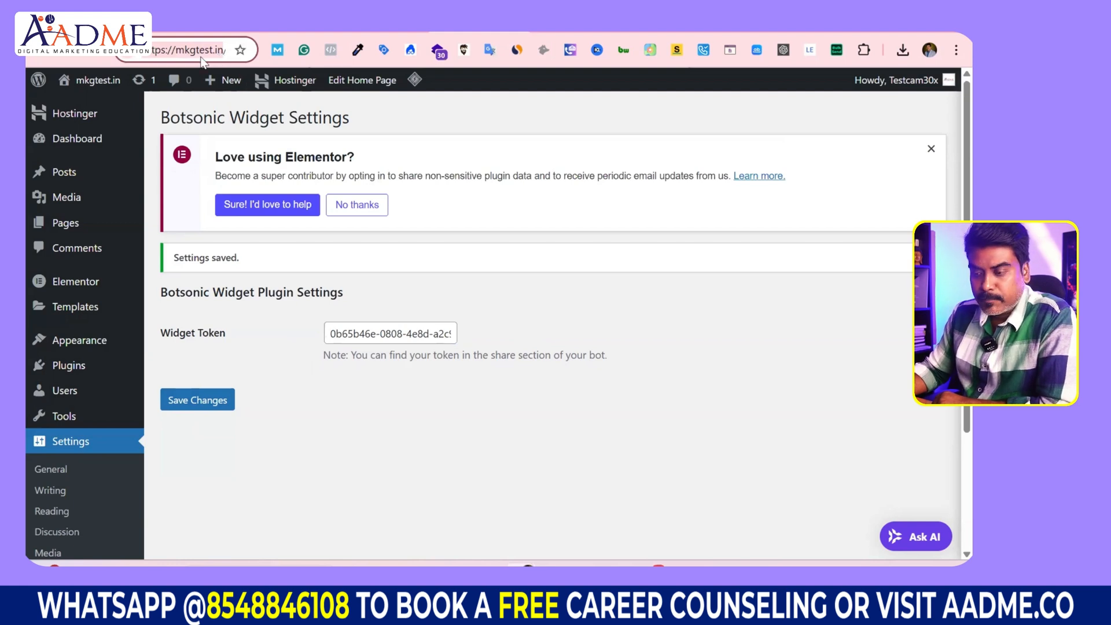
mouse_move(217, 83)
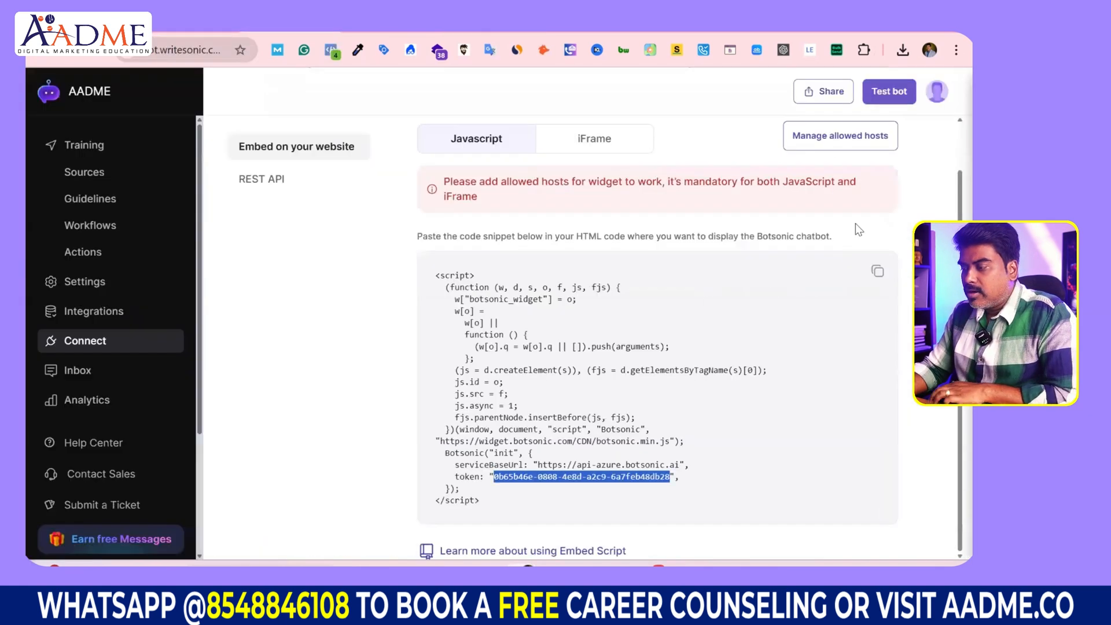
left_click(838, 139)
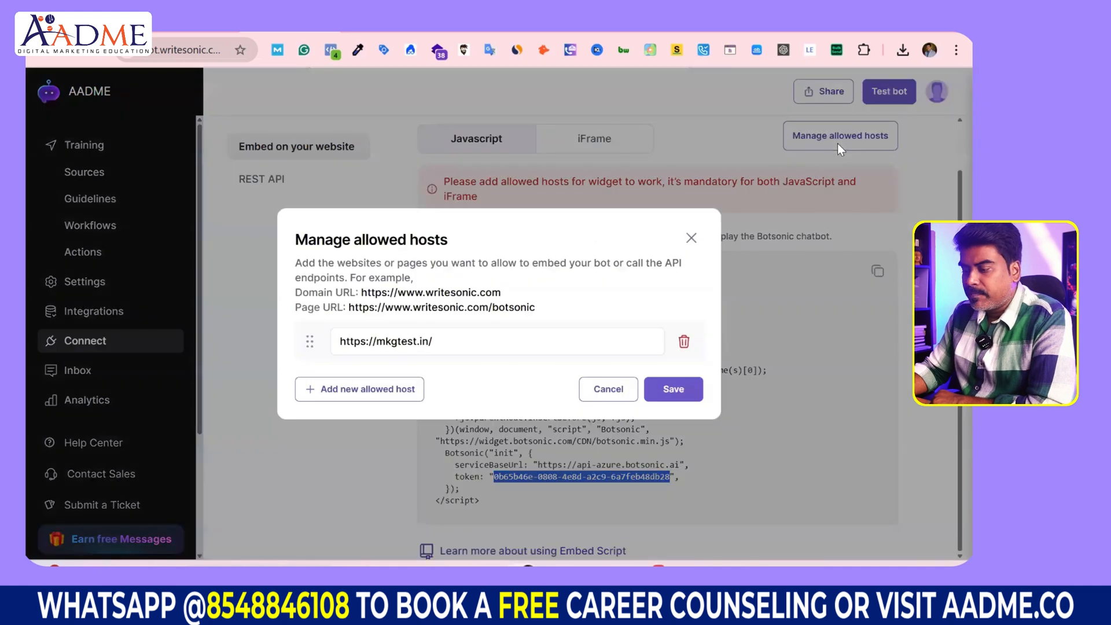
left_click(684, 342)
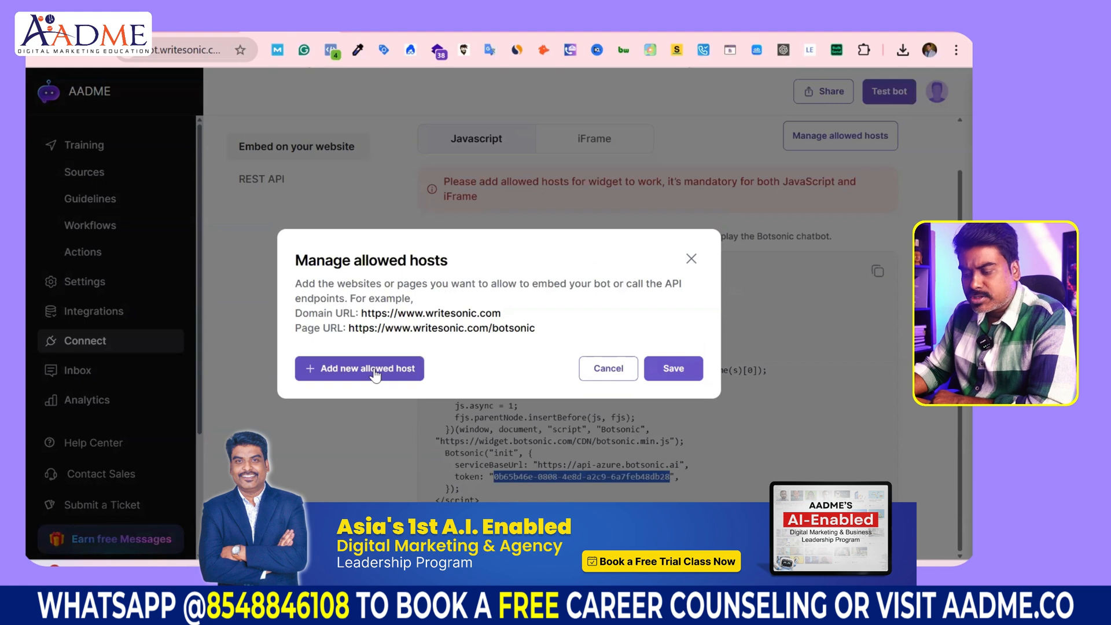
left_click(374, 371)
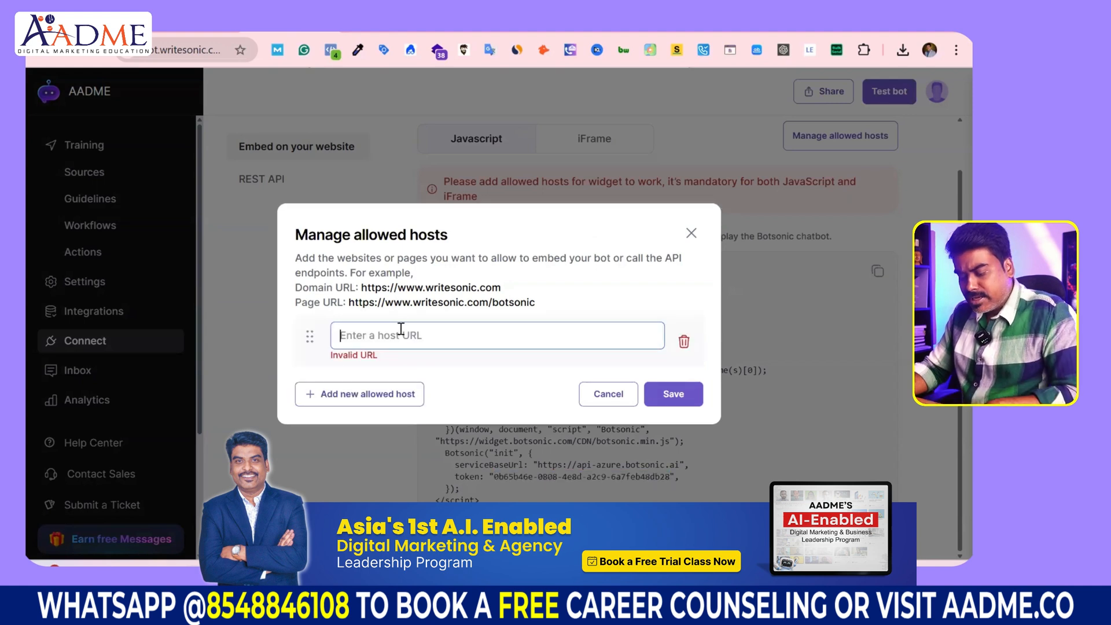